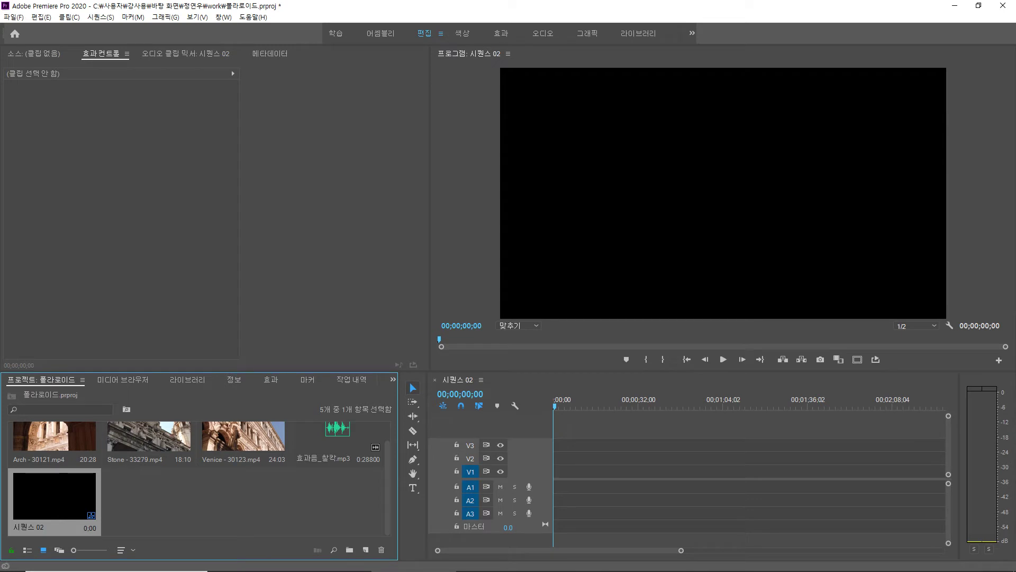
Place the Arch, Stone and Venice clips in that order on track V1 from the start of the sequence.
{"action": "left_click", "coordinate": [246, 439]}
{"action": "left_click", "coordinate": [54, 439], "text": "shift"}
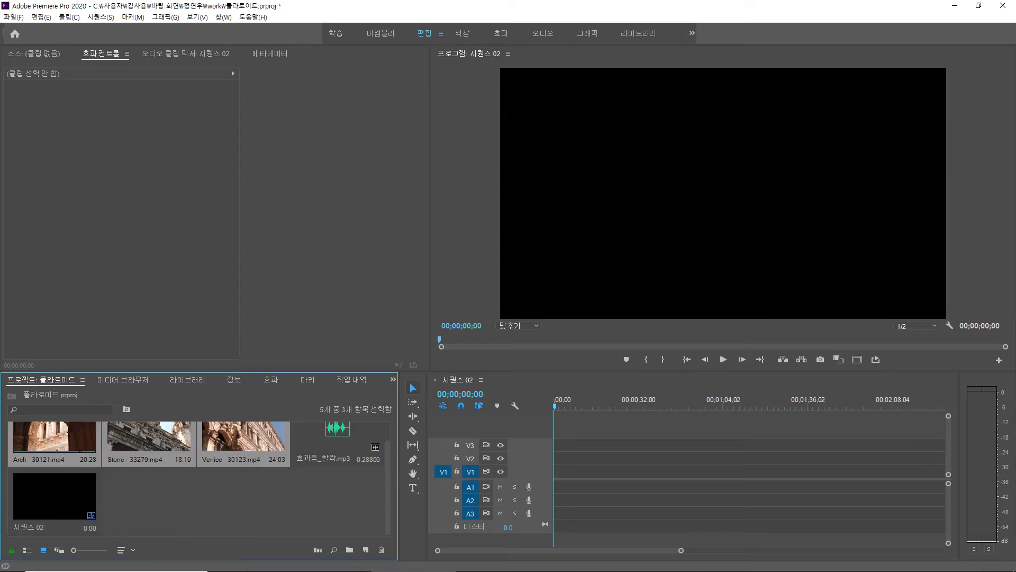
{"action": "left_click_drag", "start_coordinate": [59, 439], "coordinate": [572, 471]}
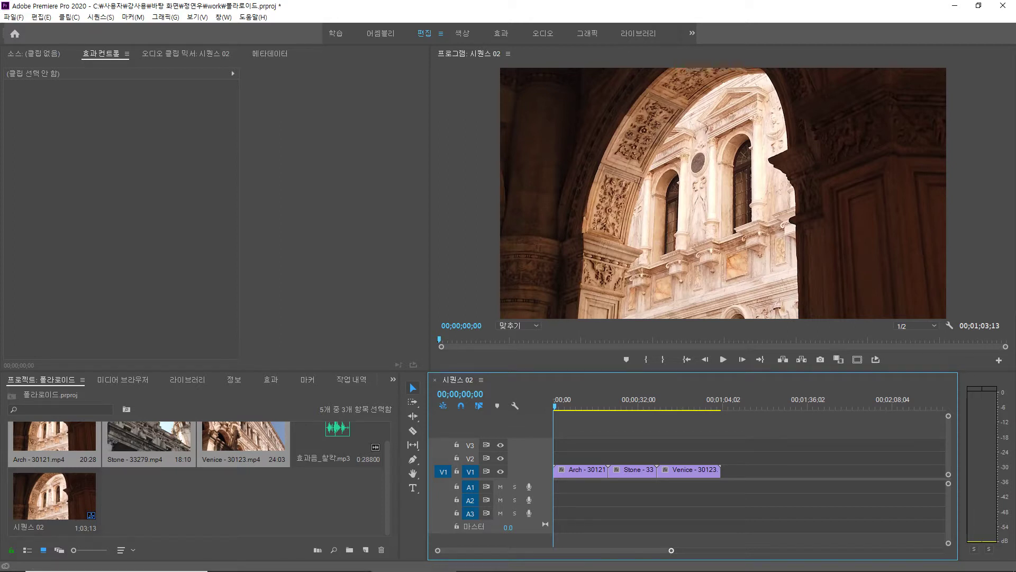
Insert a frame hold segment in the Arch clip at its last frame, 00;00;20;27.
{"action": "left_click_drag", "start_coordinate": [671, 550], "coordinate": [559, 551]}
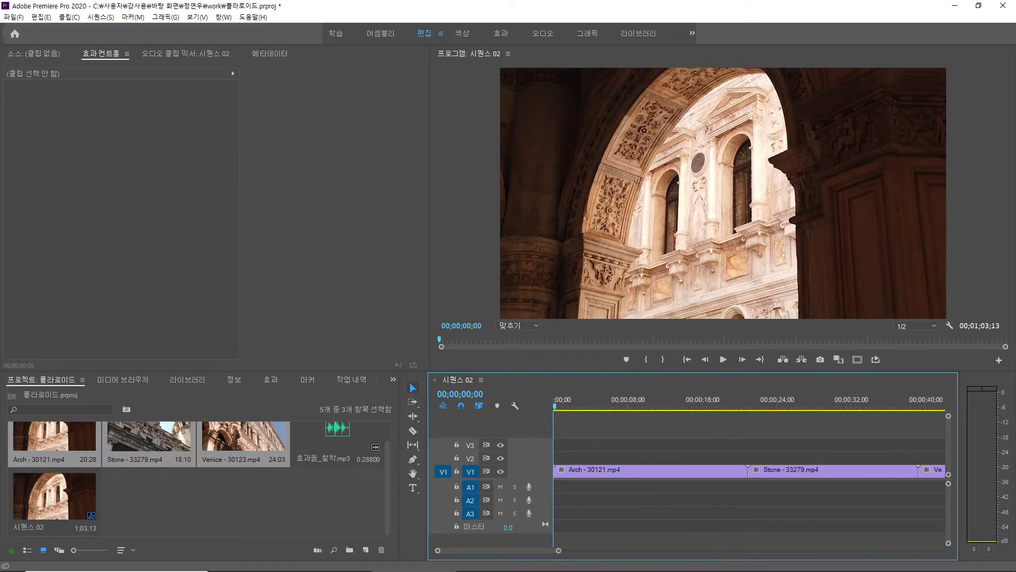
{"action": "mouse_move", "coordinate": [735, 405]}
{"action": "left_mouse_down"}
{"action": "mouse_move", "coordinate": [794, 406]}
{"action": "mouse_move", "coordinate": [704, 406]}
{"action": "mouse_move", "coordinate": [784, 406]}
{"action": "mouse_move", "coordinate": [715, 406]}
{"action": "mouse_move", "coordinate": [768, 406]}
{"action": "mouse_move", "coordinate": [716, 405]}
{"action": "mouse_move", "coordinate": [749, 405]}
{"action": "left_mouse_up"}
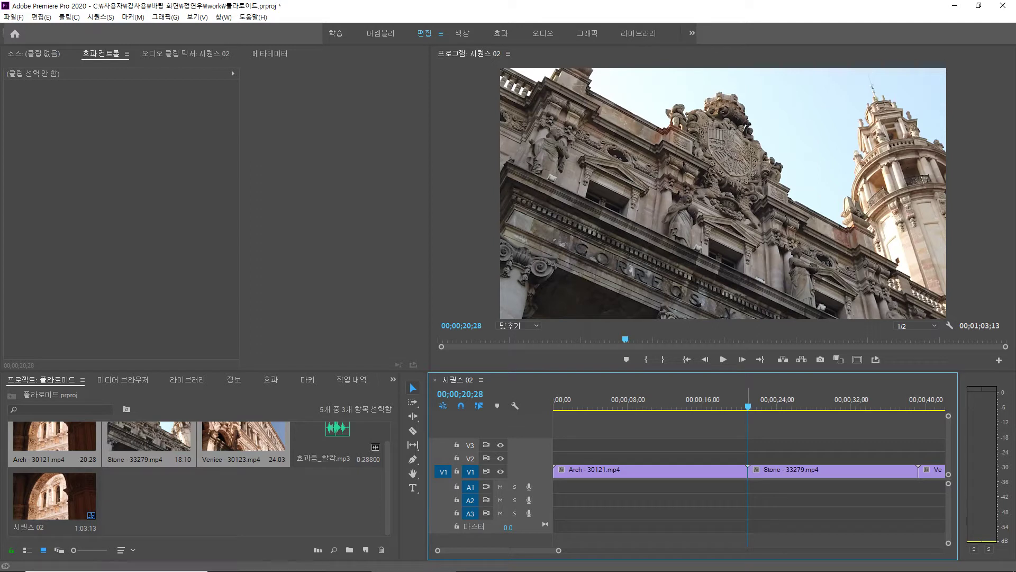
{"action": "key", "text": "equal"}
{"action": "key", "text": "equal"}
{"action": "key", "text": "equal"}
{"action": "key", "text": "equal"}
{"action": "key", "text": "equal"}
{"action": "key", "text": "equal"}
{"action": "key", "text": "equal"}
{"action": "key", "text": "equal"}
{"action": "key", "text": "equal"}
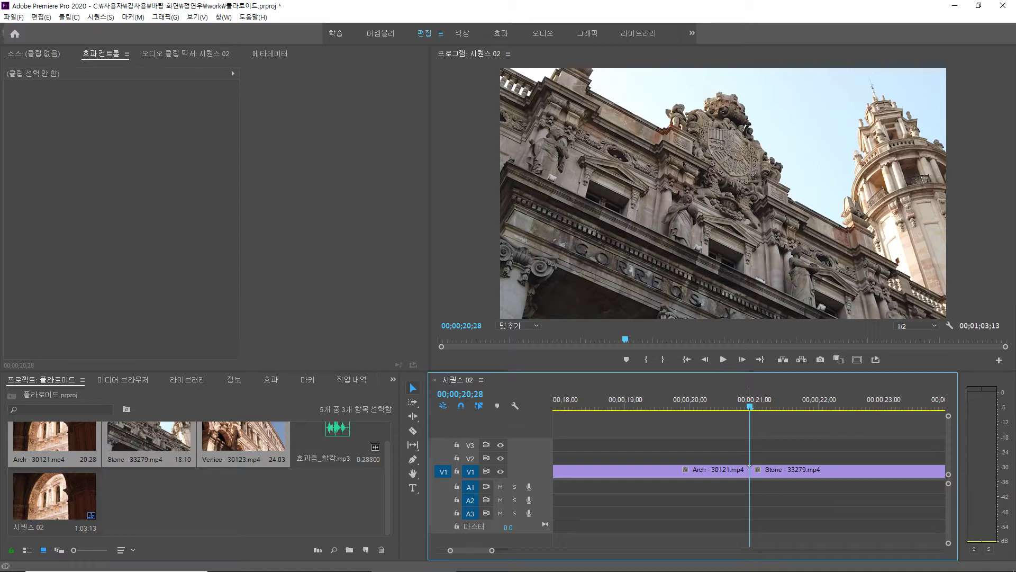
{"action": "key", "text": "Left"}
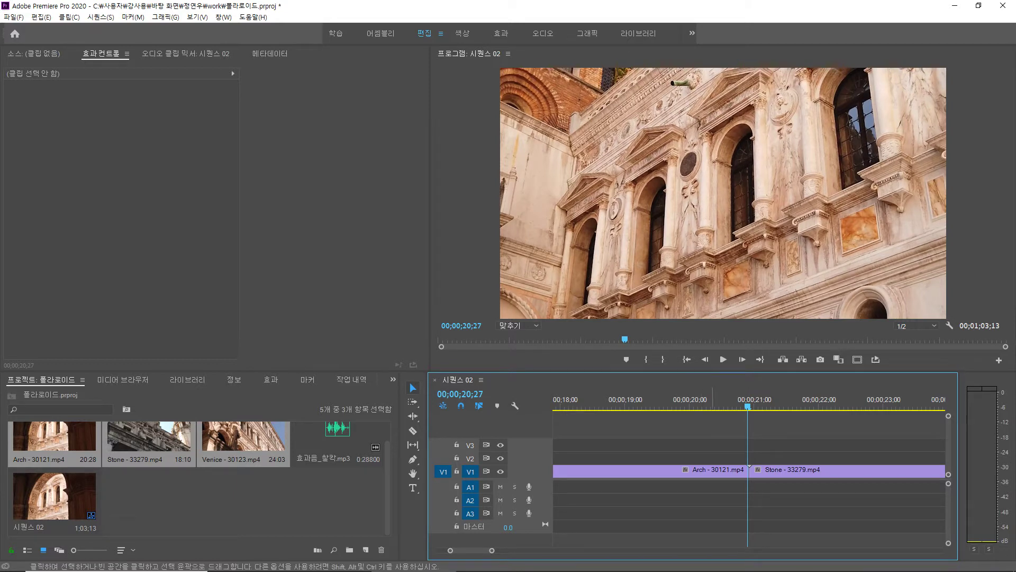
{"action": "left_click", "coordinate": [712, 470]}
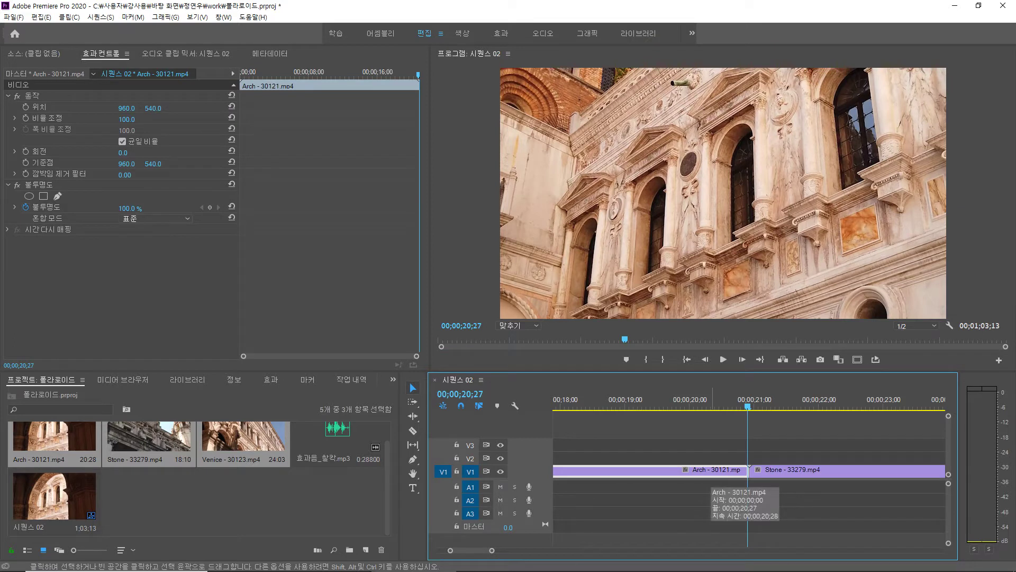
{"action": "right_click", "coordinate": [712, 470]}
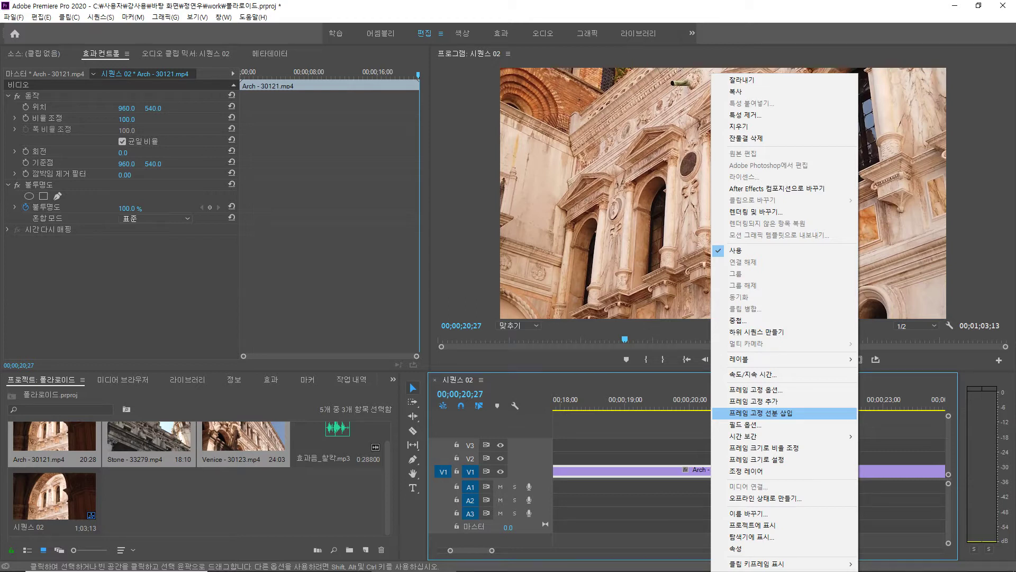
{"action": "left_click", "coordinate": [760, 412]}
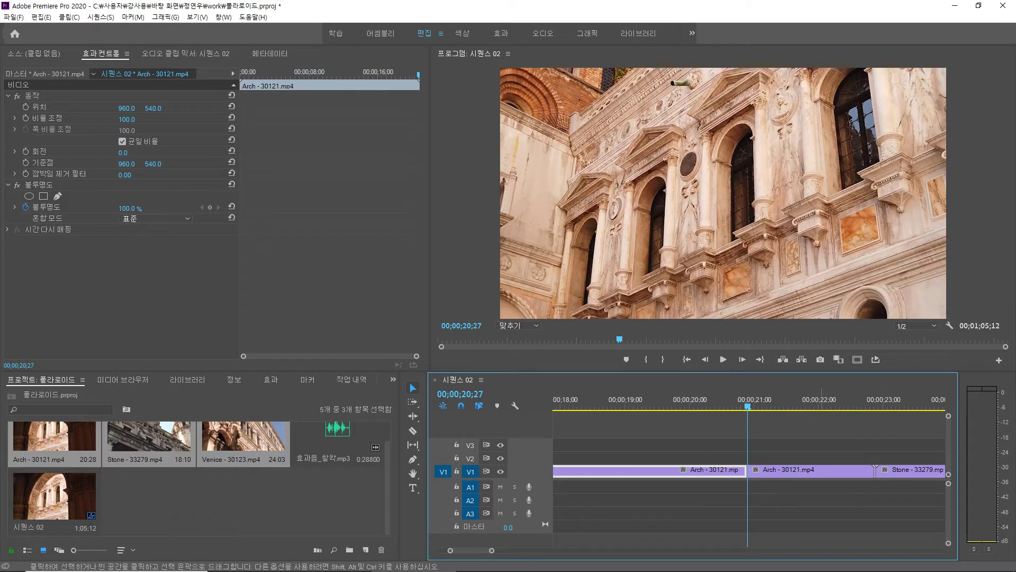
Ripple delete the one-frame Arch remnant between the frame hold segment and the Stone clip.
{"action": "left_click", "coordinate": [810, 471]}
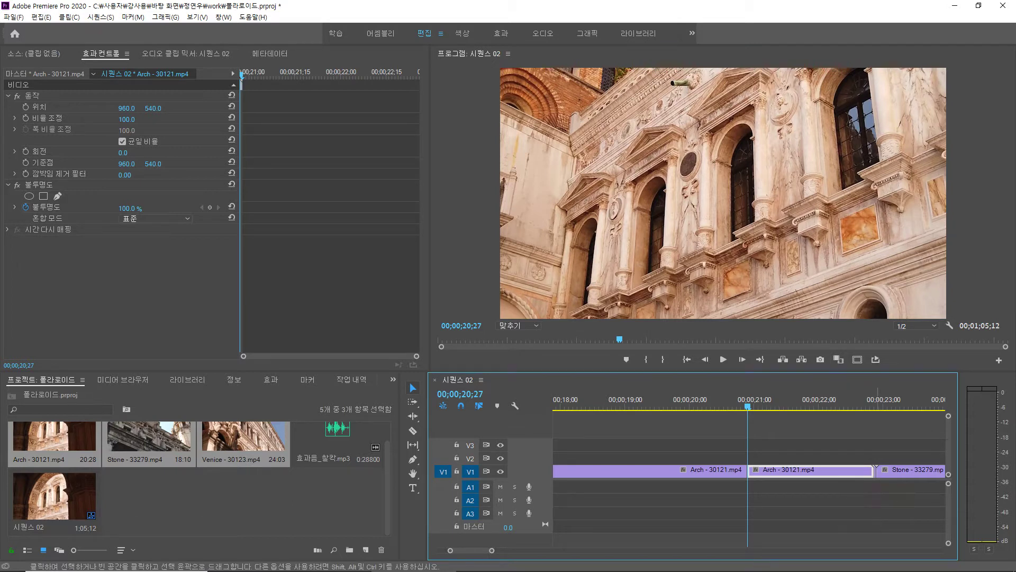
{"action": "left_click", "coordinate": [876, 469]}
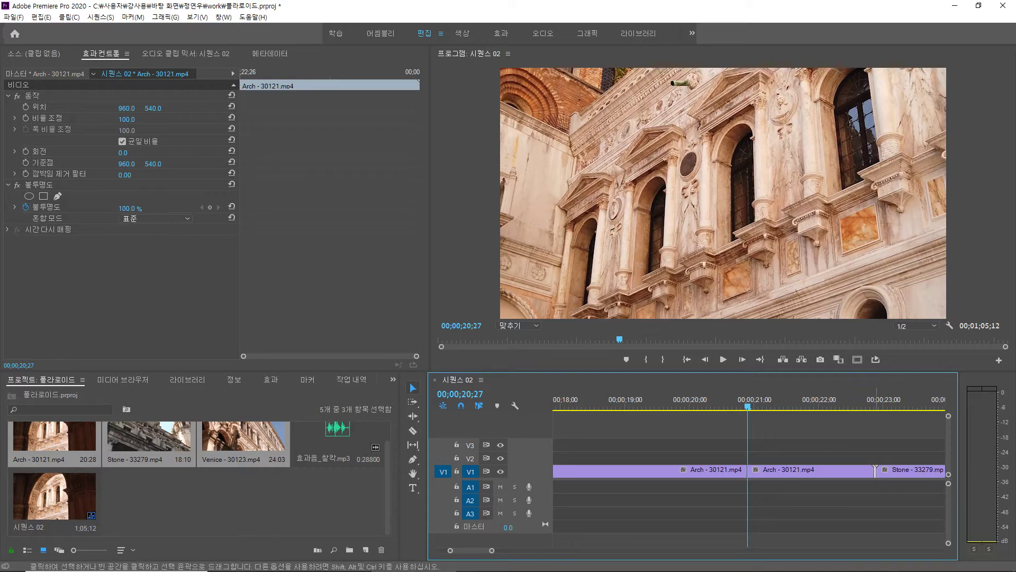
{"action": "right_click", "coordinate": [876, 470]}
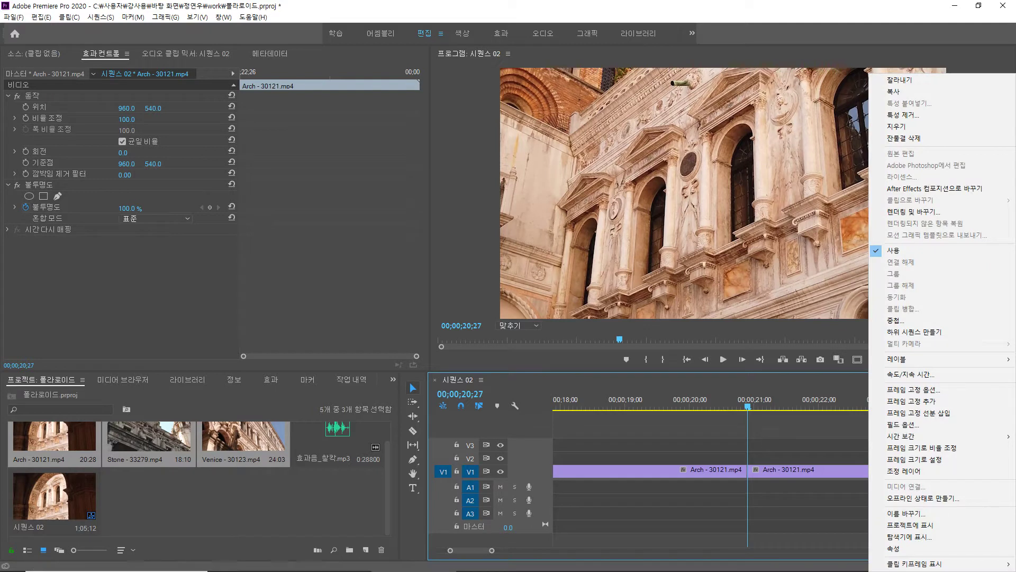
{"action": "left_click", "coordinate": [904, 137]}
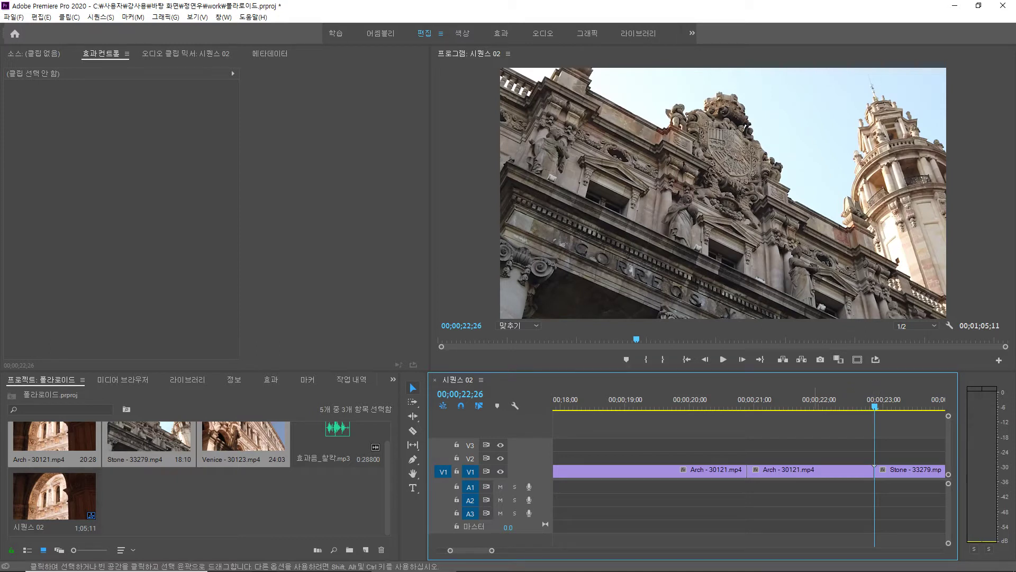
Split the Arch frame hold segment one second after its start, at 00;00;21;27.
{"action": "left_click", "coordinate": [810, 471]}
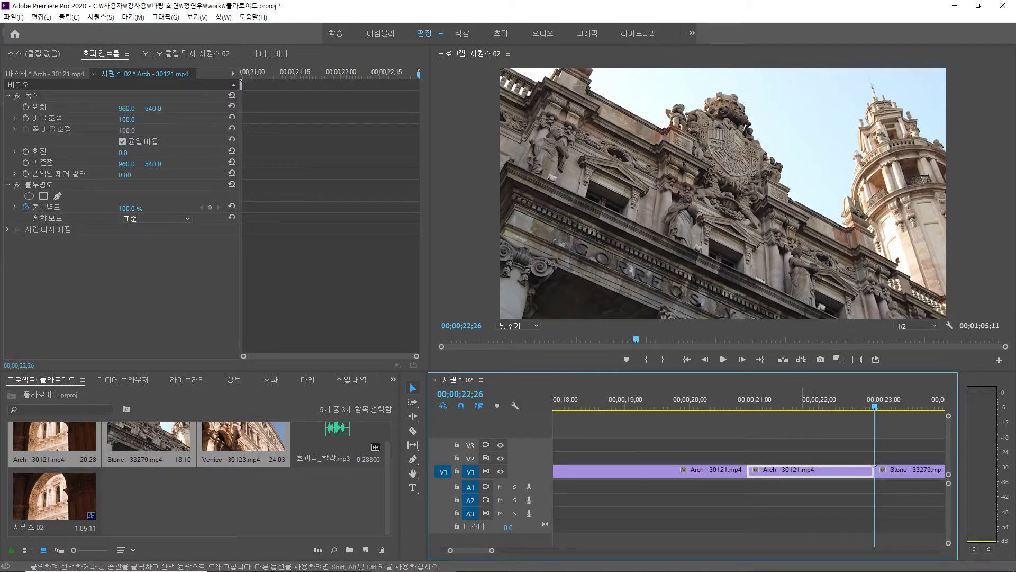
{"action": "key", "text": "Up"}
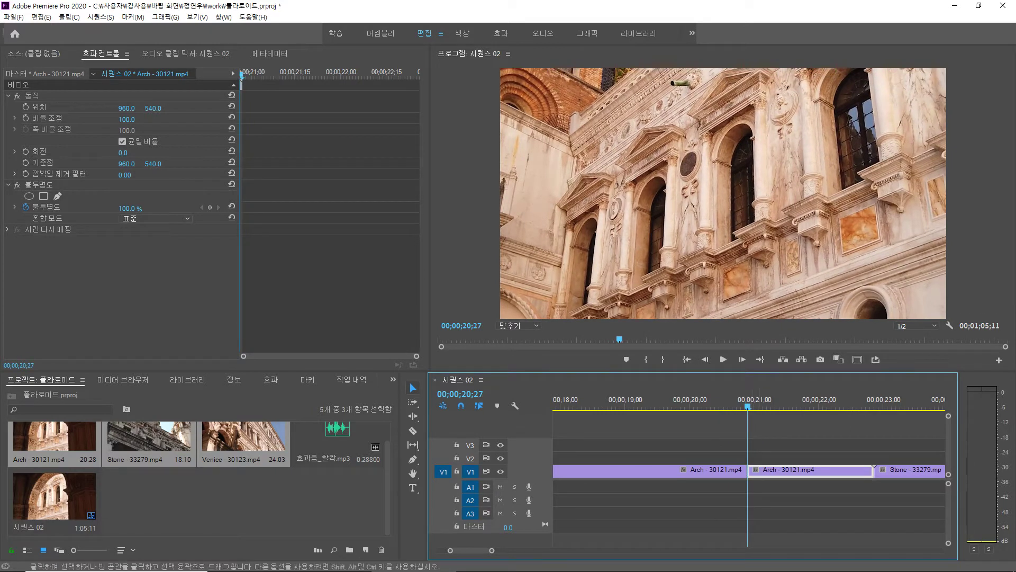
{"action": "mouse_move", "coordinate": [747, 406]}
{"action": "left_mouse_down"}
{"action": "mouse_move", "coordinate": [805, 407]}
{"action": "mouse_move", "coordinate": [721, 407]}
{"action": "mouse_move", "coordinate": [762, 407]}
{"action": "left_mouse_up"}
{"action": "key", "text": "Up"}
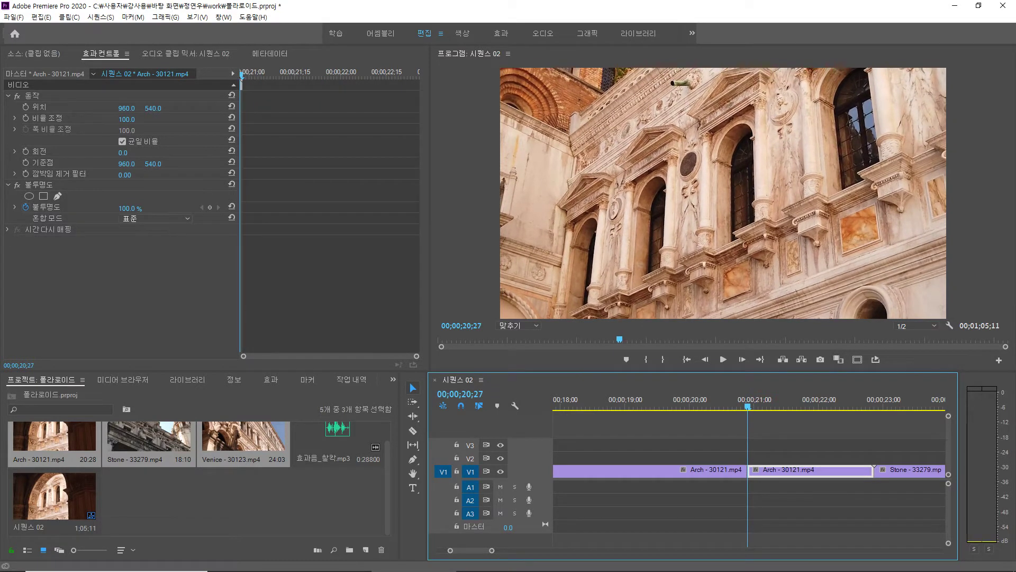
{"action": "left_click", "coordinate": [460, 394]}
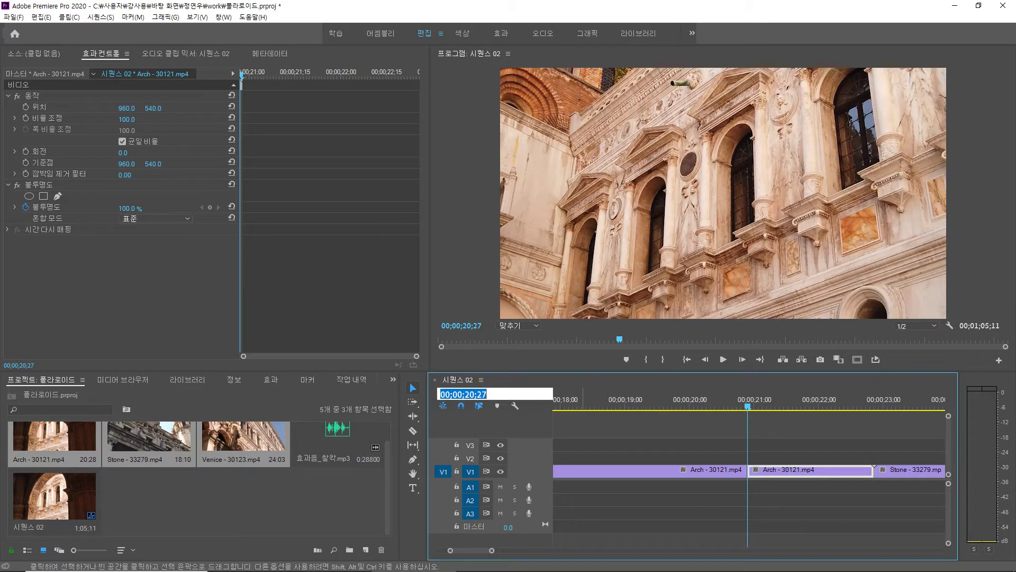
{"action": "type", "text": "+100"}
{"action": "key", "text": "Return"}
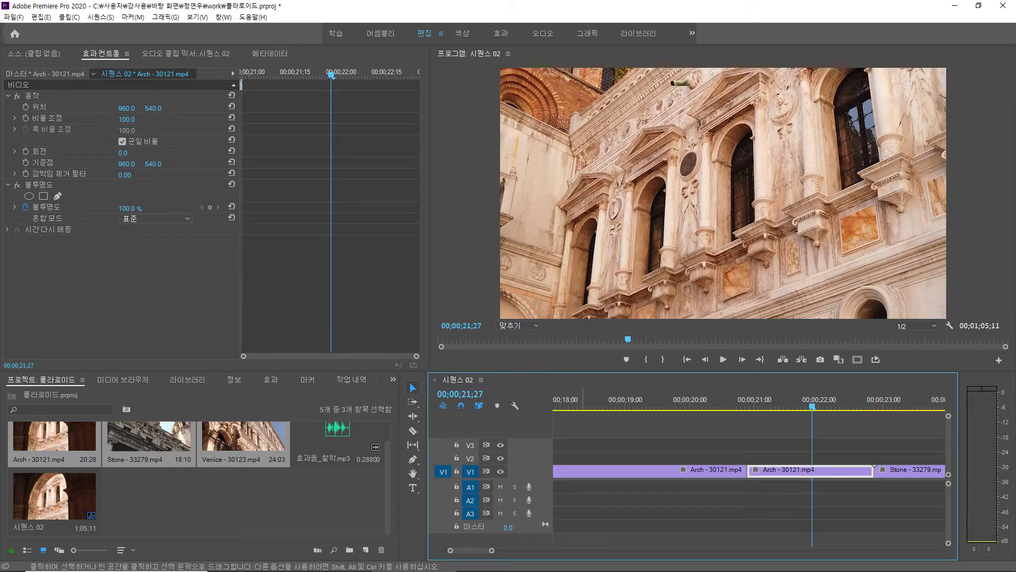
{"action": "key", "text": "ctrl+k"}
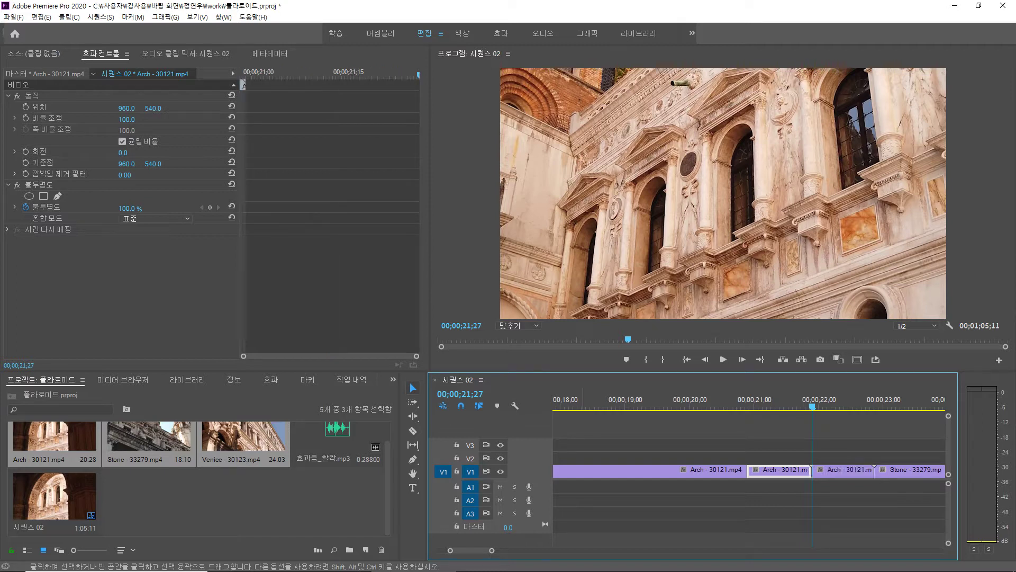
Ripple delete the second part of the split Arch frame hold segment.
{"action": "left_click", "coordinate": [839, 471]}
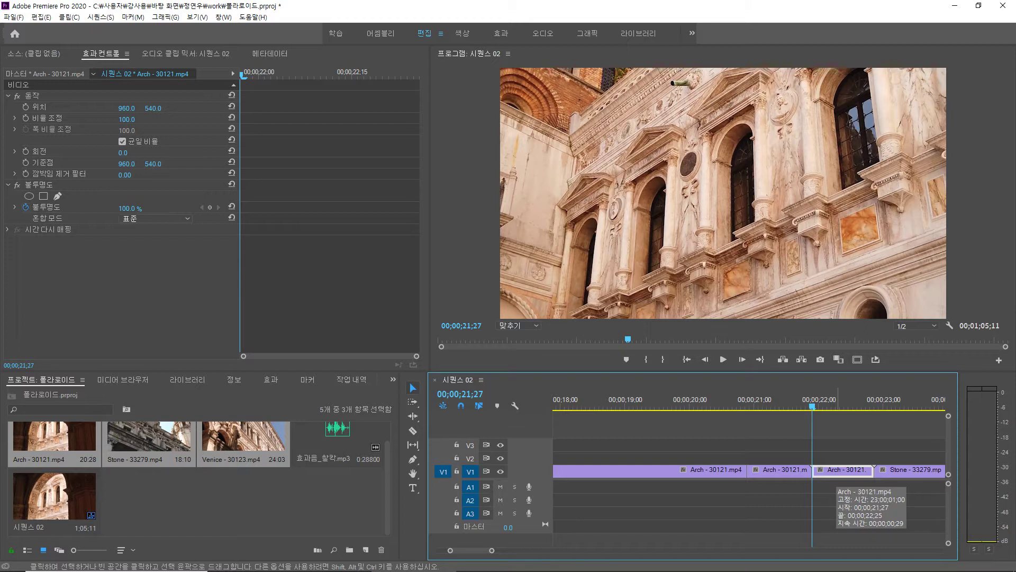
{"action": "right_click", "coordinate": [838, 472]}
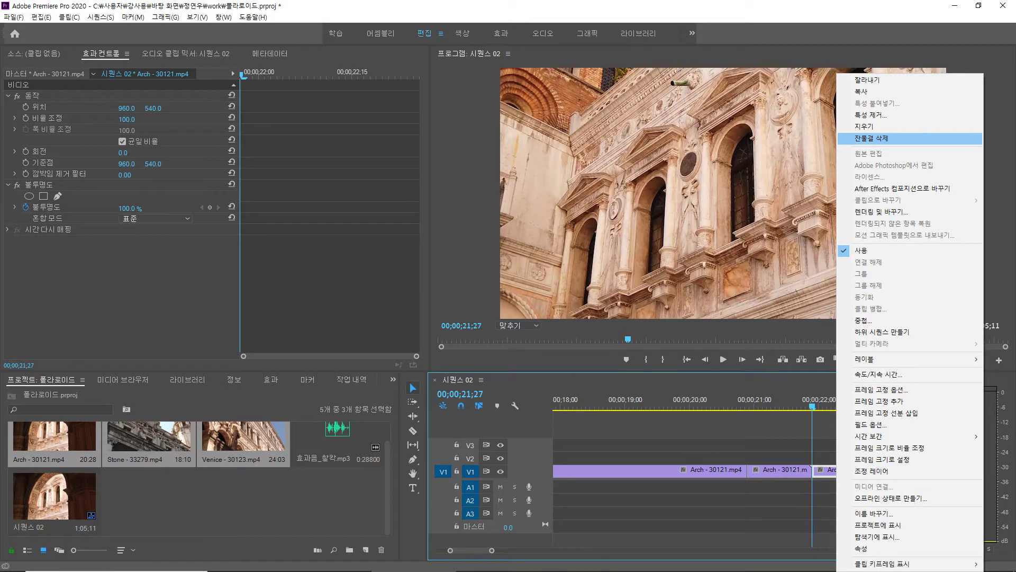
{"action": "left_click", "coordinate": [871, 138]}
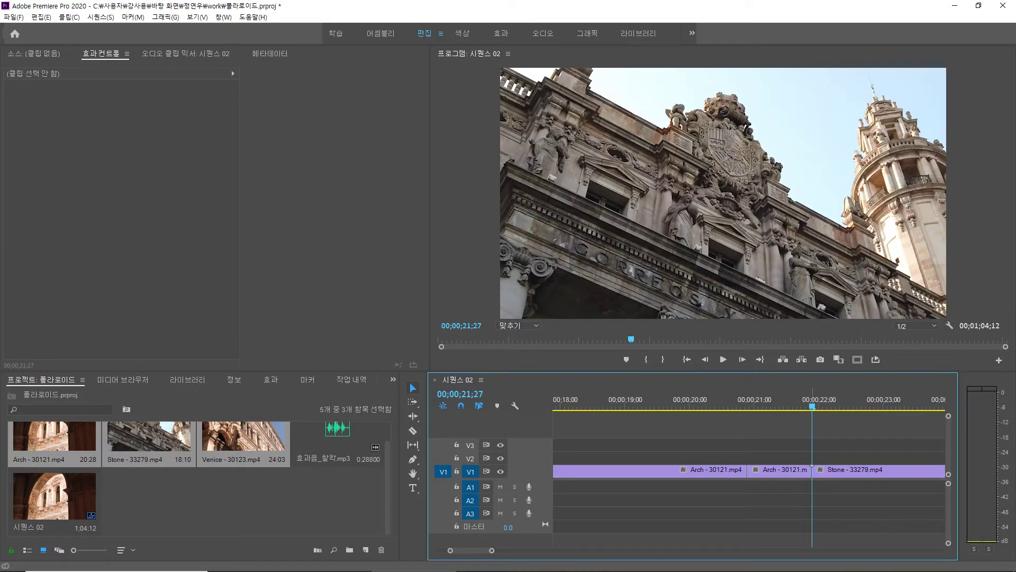
Insert a frame hold segment in the Stone clip one frame after its start, at 00;00;21;28.
{"action": "left_click", "coordinate": [778, 470]}
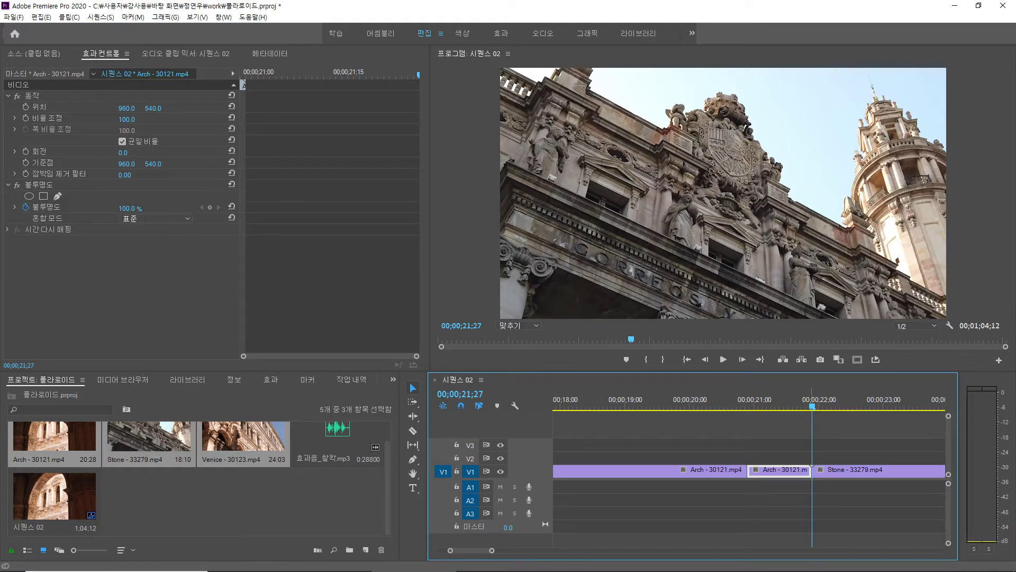
{"action": "key", "text": "Right"}
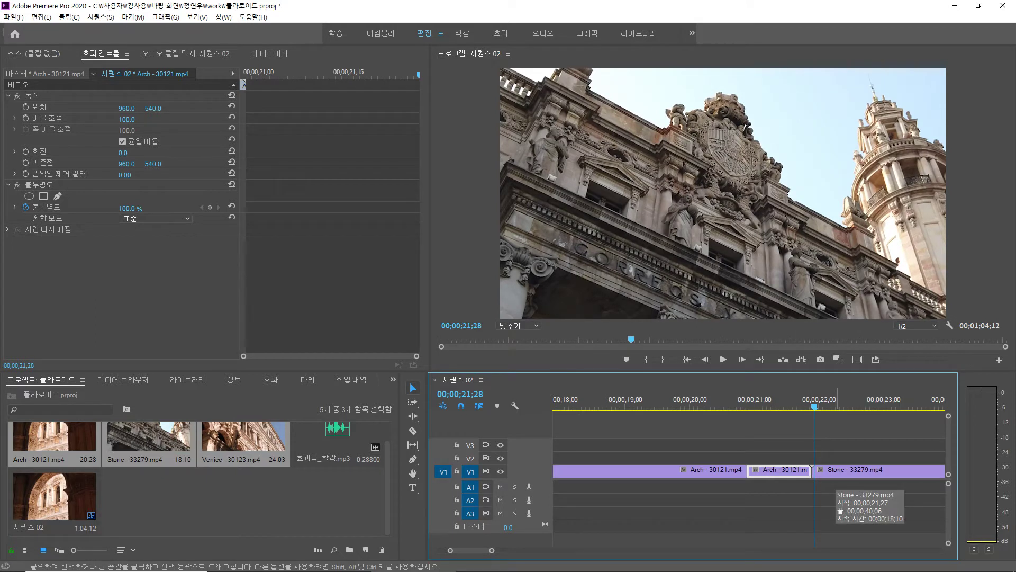
{"action": "left_click", "coordinate": [838, 473]}
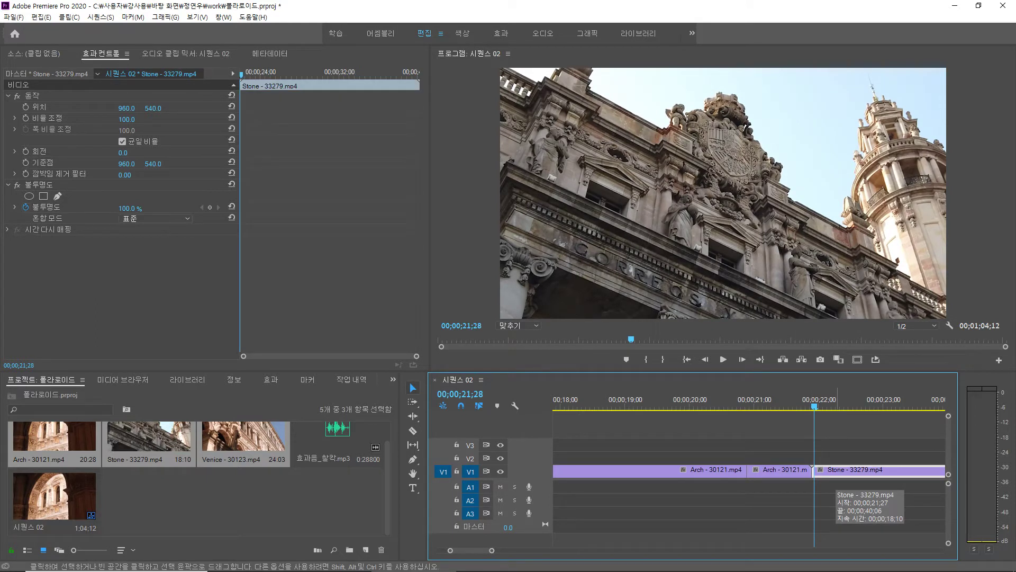
{"action": "right_click", "coordinate": [836, 472]}
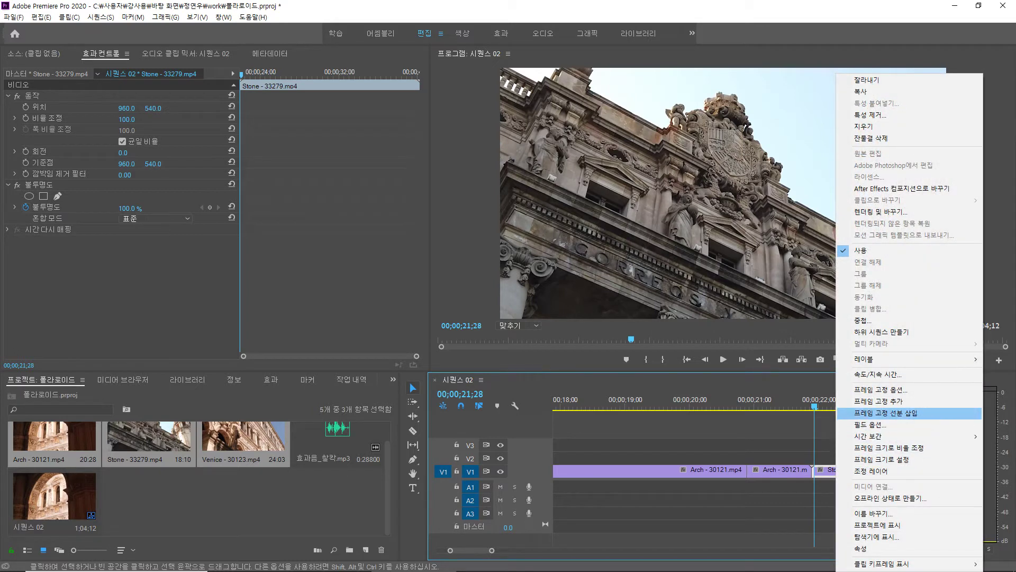
{"action": "left_click", "coordinate": [886, 413]}
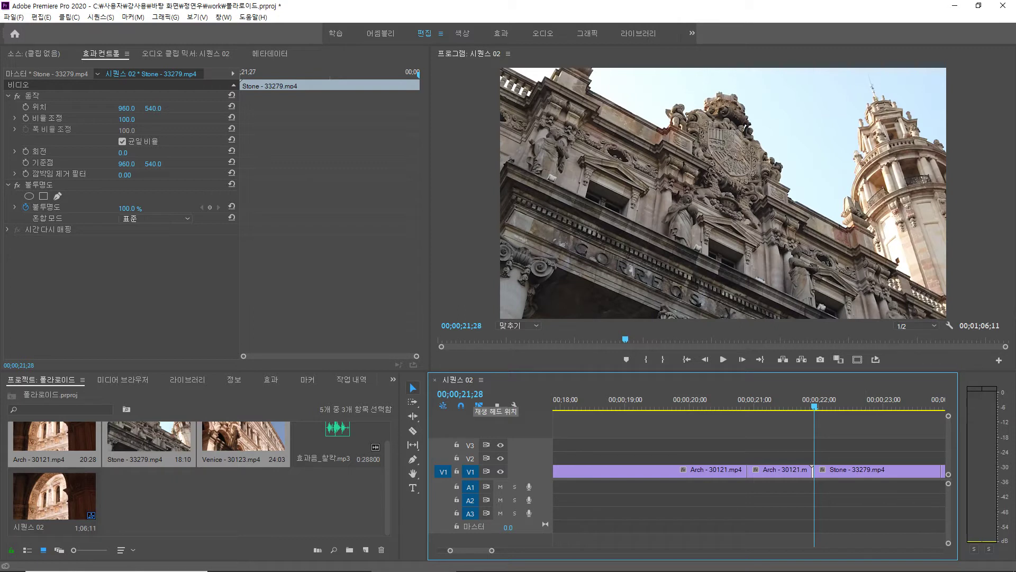
Split the Stone frame hold segment one second after its start, at 00;00;22;28.
{"action": "left_click", "coordinate": [460, 394]}
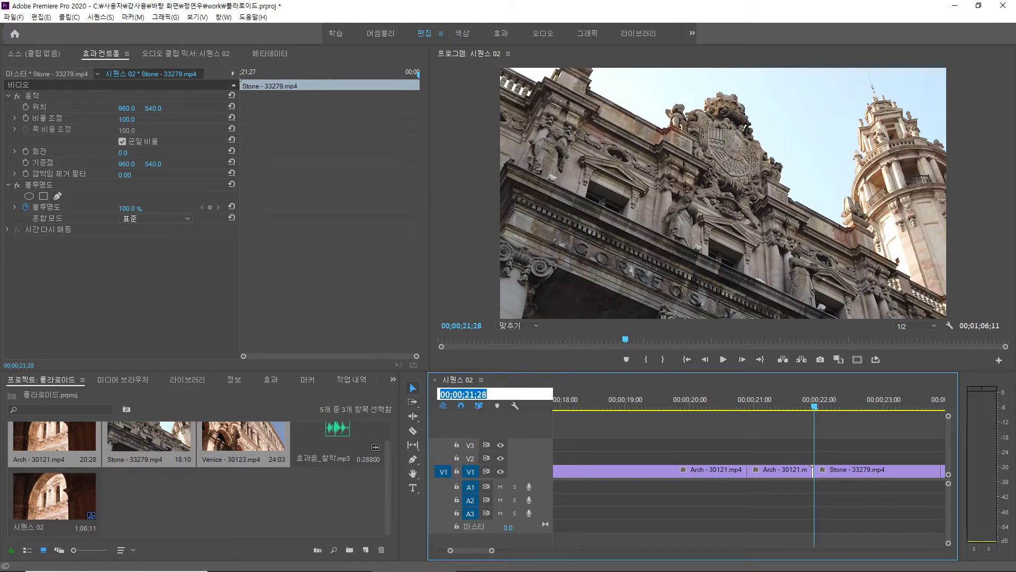
{"action": "type", "text": "+100"}
{"action": "key", "text": "Return"}
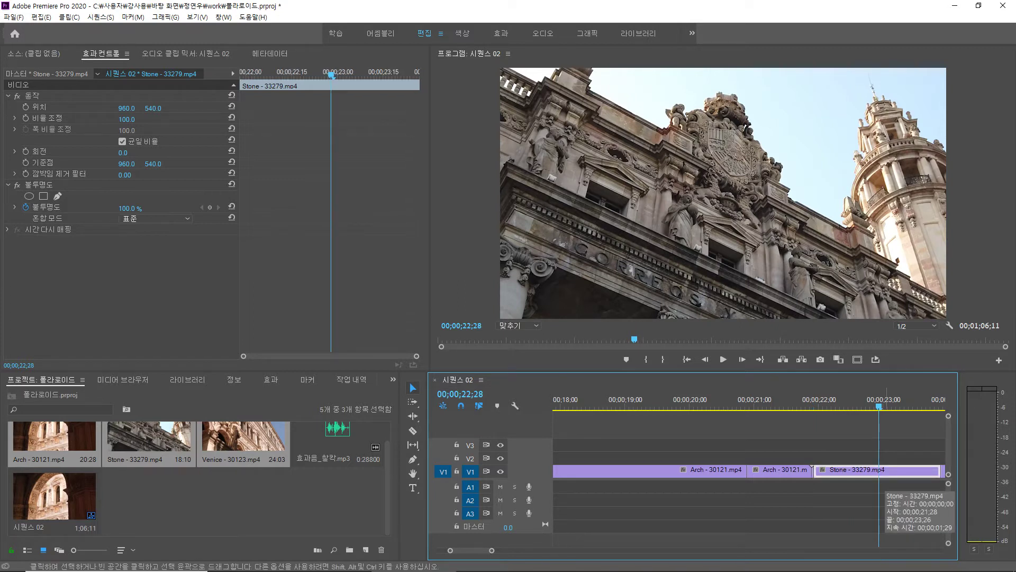
{"action": "key", "text": "ctrl+k"}
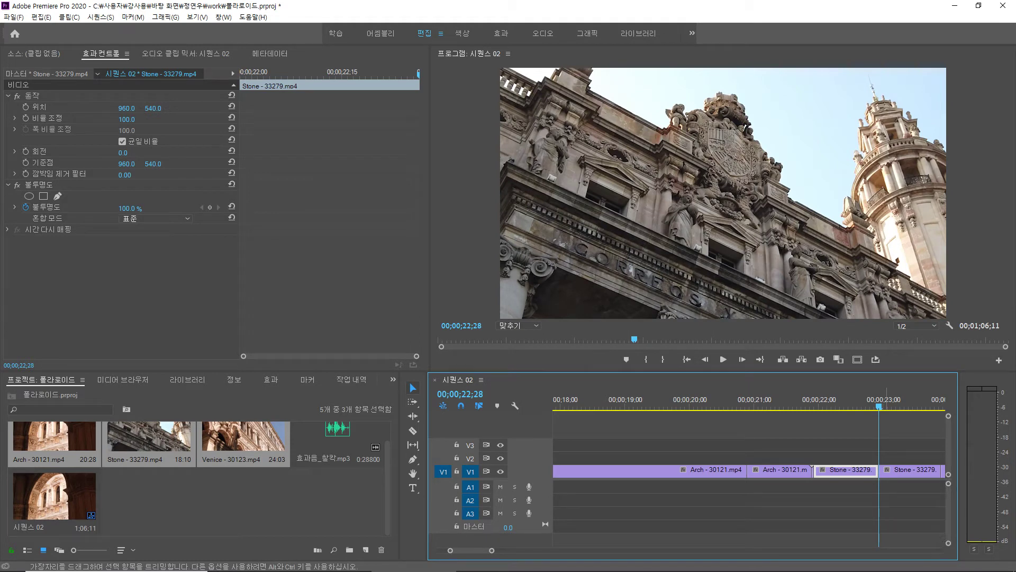
Ripple delete the second part of the split Stone frame hold segment.
{"action": "left_click", "coordinate": [894, 471]}
{"action": "right_click", "coordinate": [894, 471]}
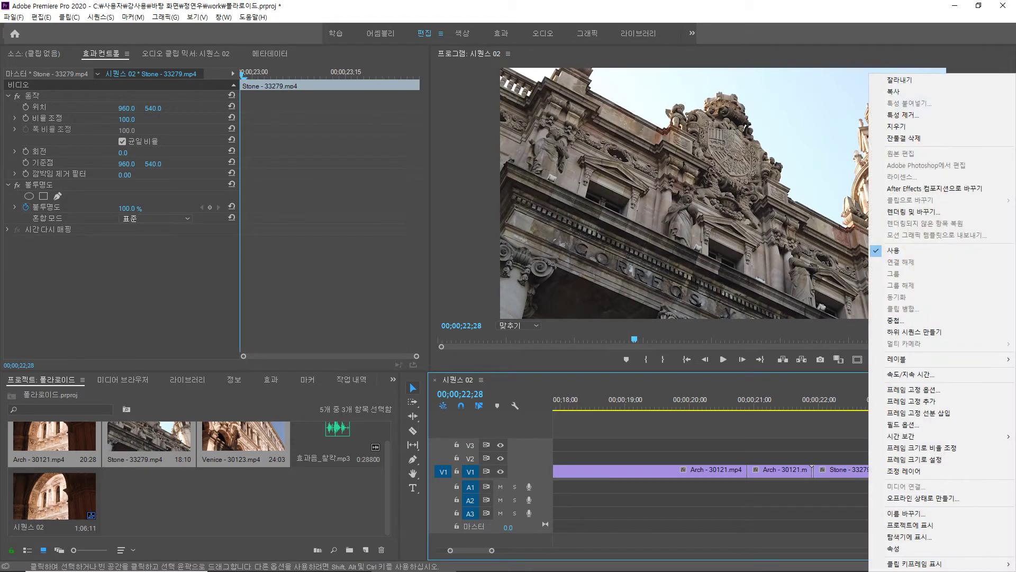
{"action": "left_click", "coordinate": [904, 138]}
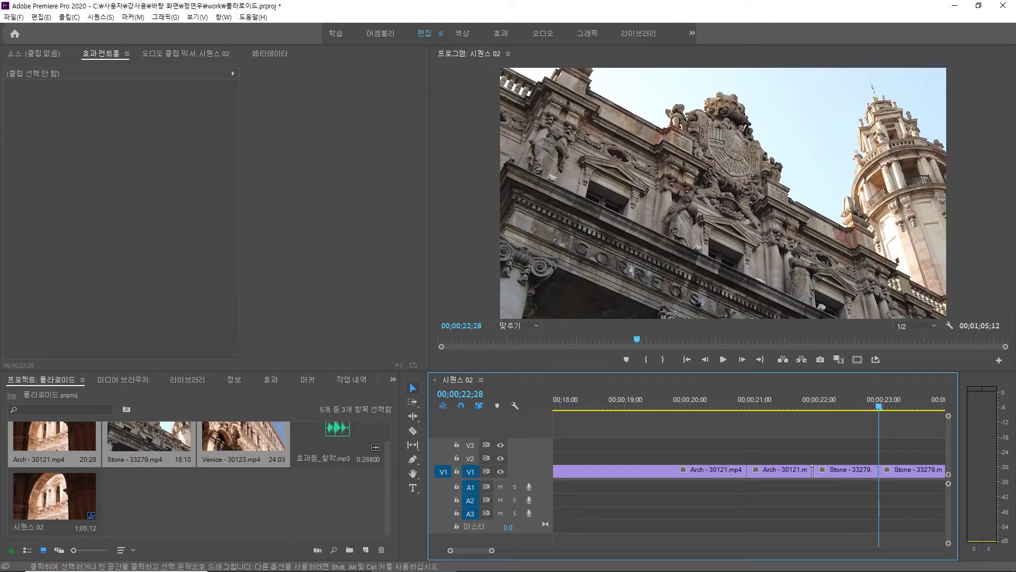
Ripple delete the single-frame Stone remnant in front of its frame hold segment.
{"action": "left_click", "coordinate": [813, 470]}
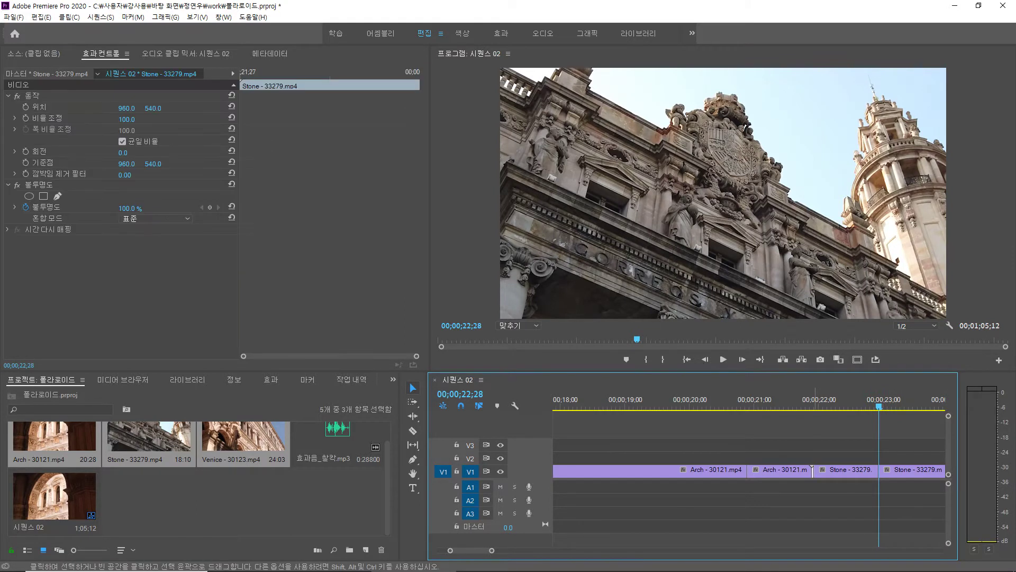
{"action": "right_click", "coordinate": [812, 470]}
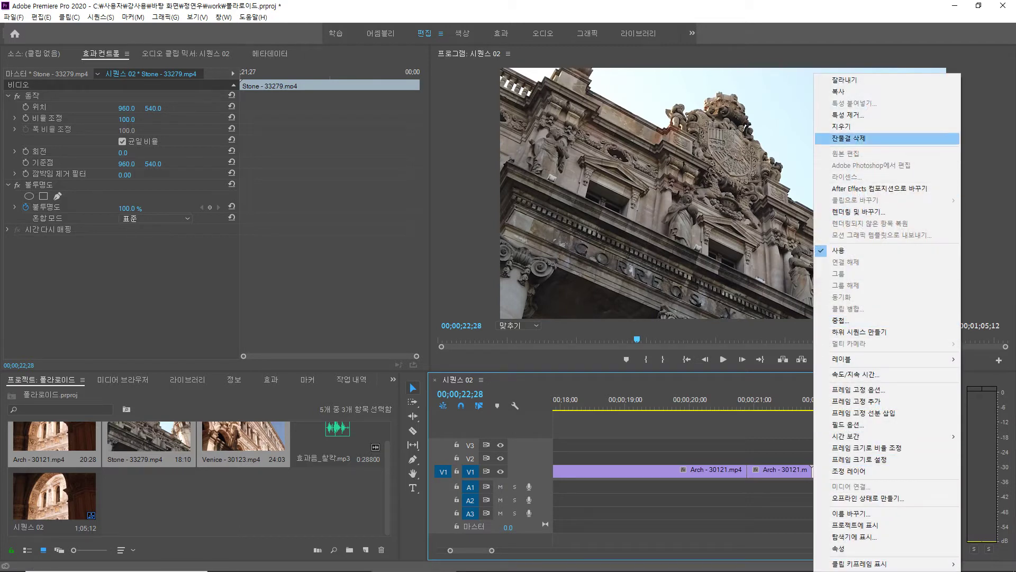
{"action": "left_click", "coordinate": [849, 138]}
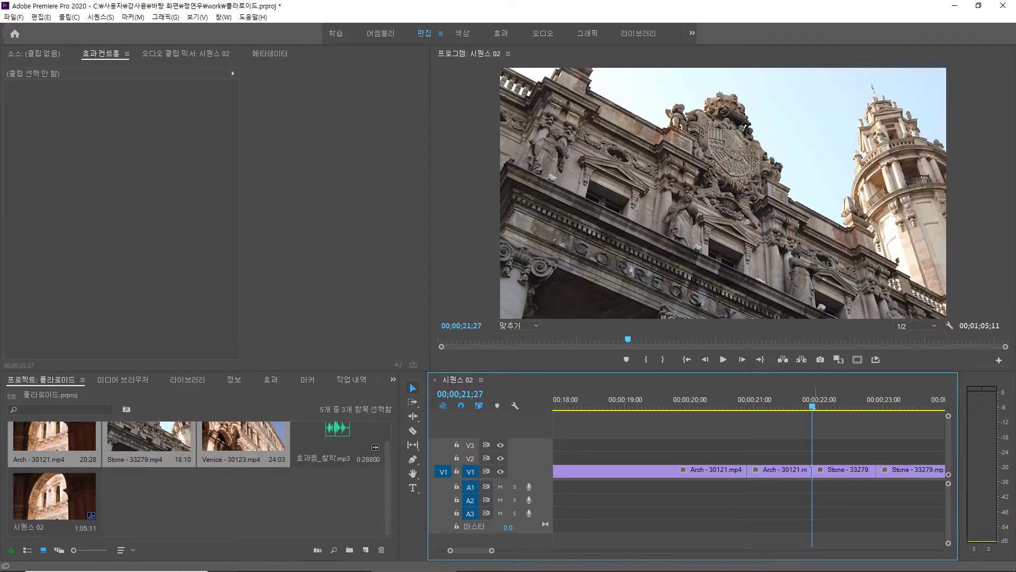
{"action": "mouse_move", "coordinate": [813, 403]}
{"action": "left_mouse_down"}
{"action": "mouse_move", "coordinate": [848, 403]}
{"action": "mouse_move", "coordinate": [762, 404]}
{"action": "mouse_move", "coordinate": [944, 403]}
{"action": "mouse_move", "coordinate": [731, 403]}
{"action": "mouse_move", "coordinate": [816, 403]}
{"action": "mouse_move", "coordinate": [802, 403]}
{"action": "left_mouse_up"}
{"action": "left_click", "coordinate": [735, 470]}
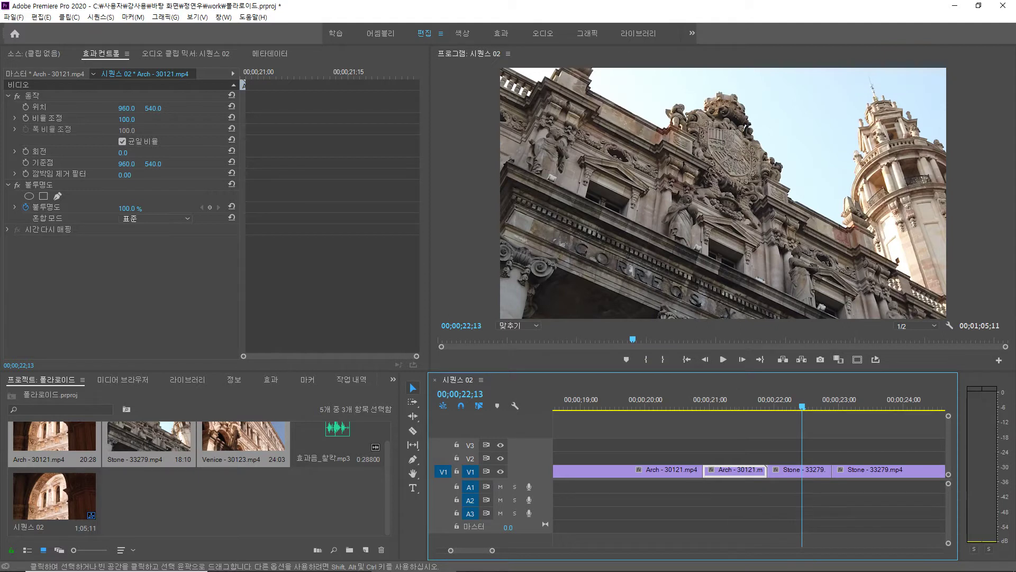
{"action": "right_click", "coordinate": [847, 470]}
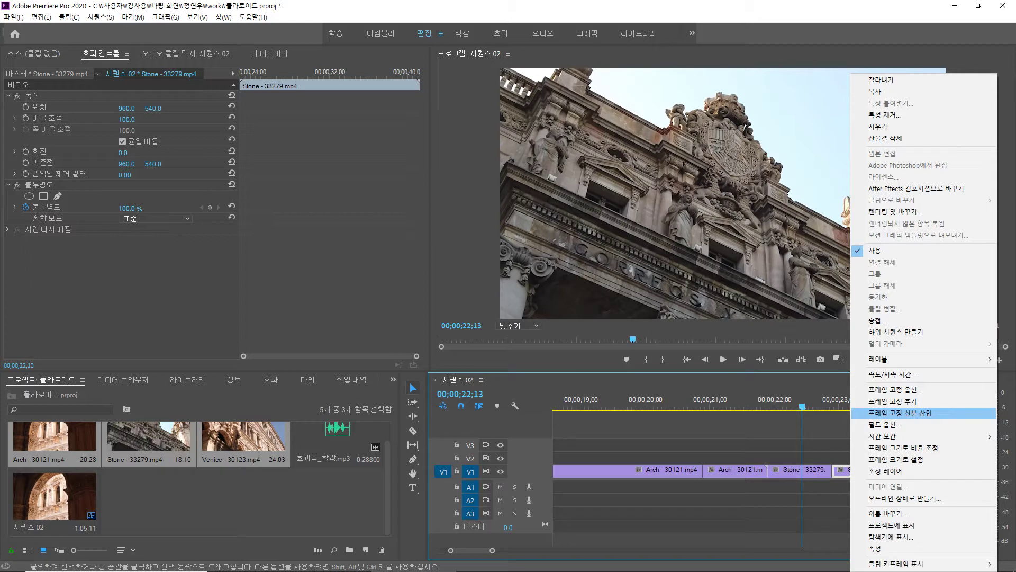
{"action": "left_click", "coordinate": [900, 413]}
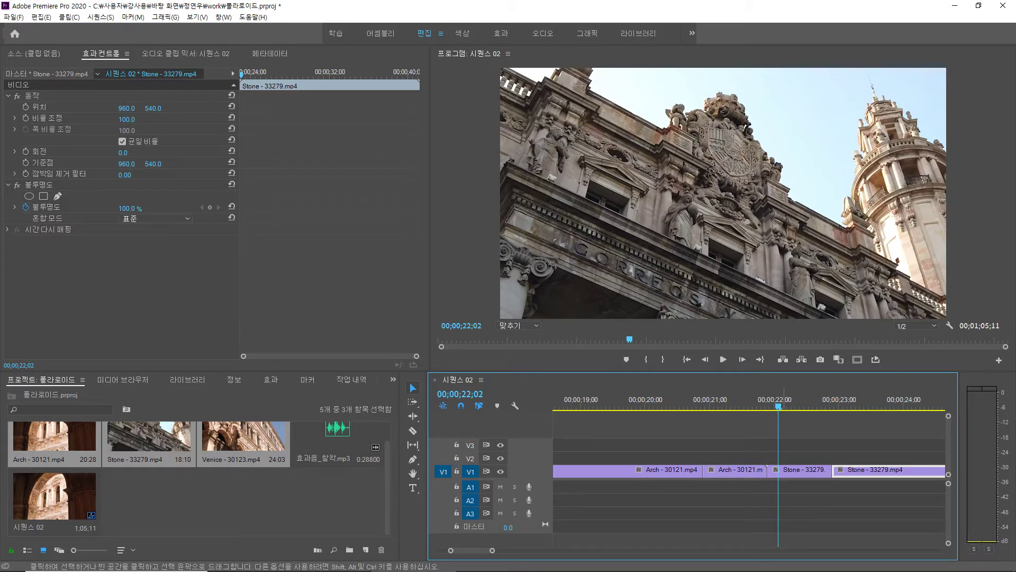
{"action": "left_click", "coordinate": [736, 472]}
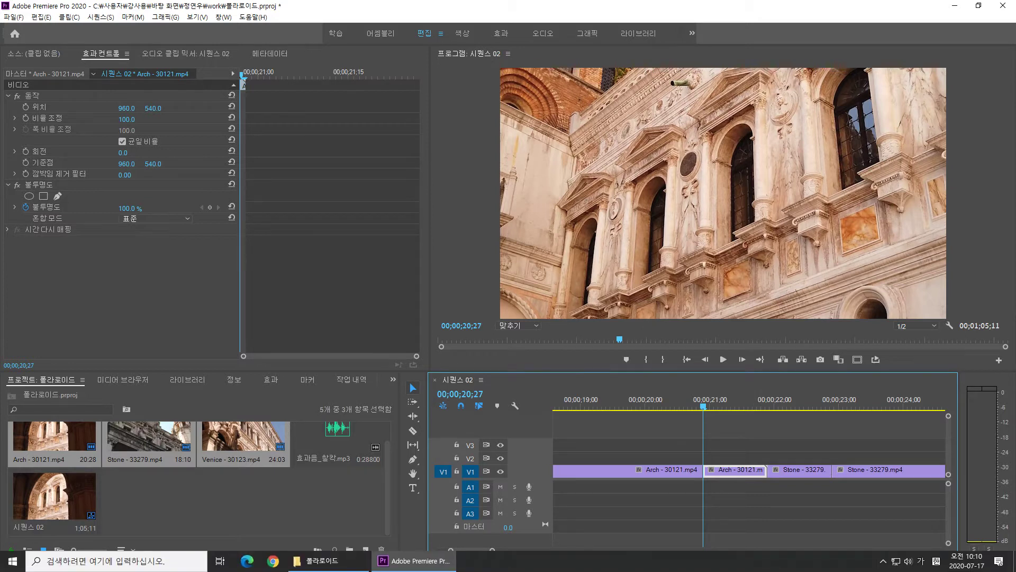
{"action": "left_click", "coordinate": [883, 561]}
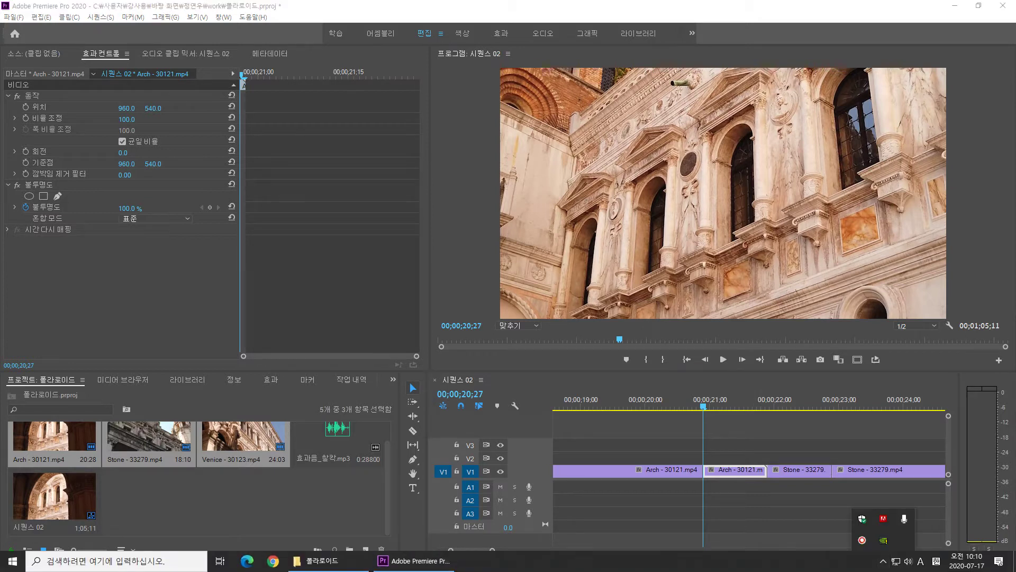
{"action": "left_click", "coordinate": [716, 471]}
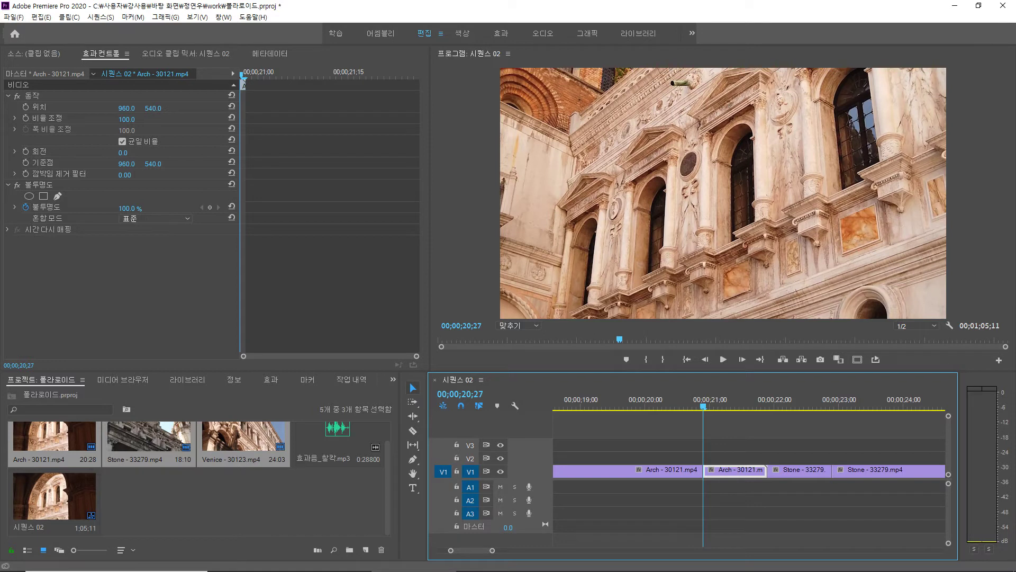
Create a new legacy title named 테두리 with the default video settings.
{"action": "left_click", "coordinate": [13, 17]}
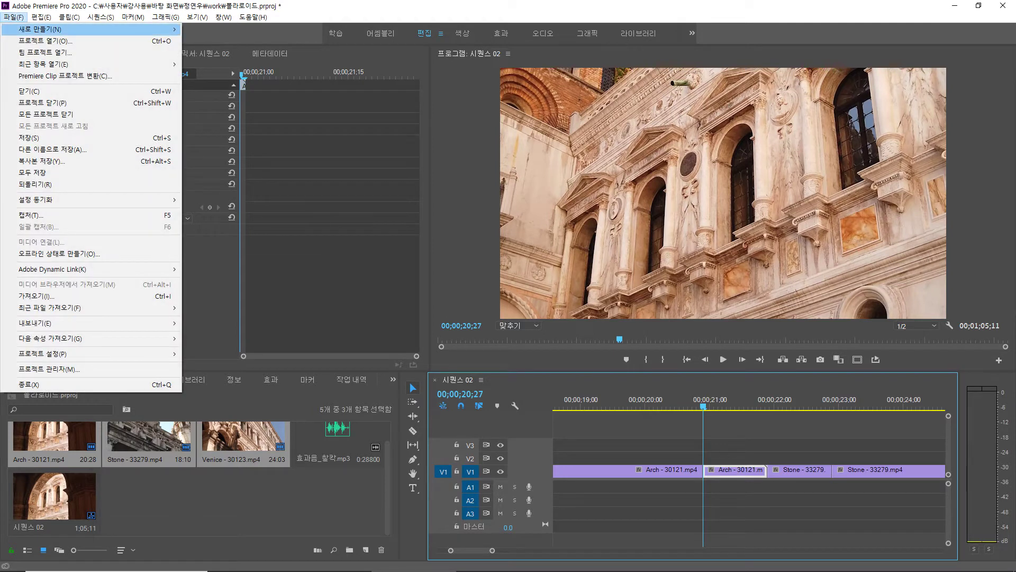
{"action": "mouse_move", "coordinate": [90, 29]}
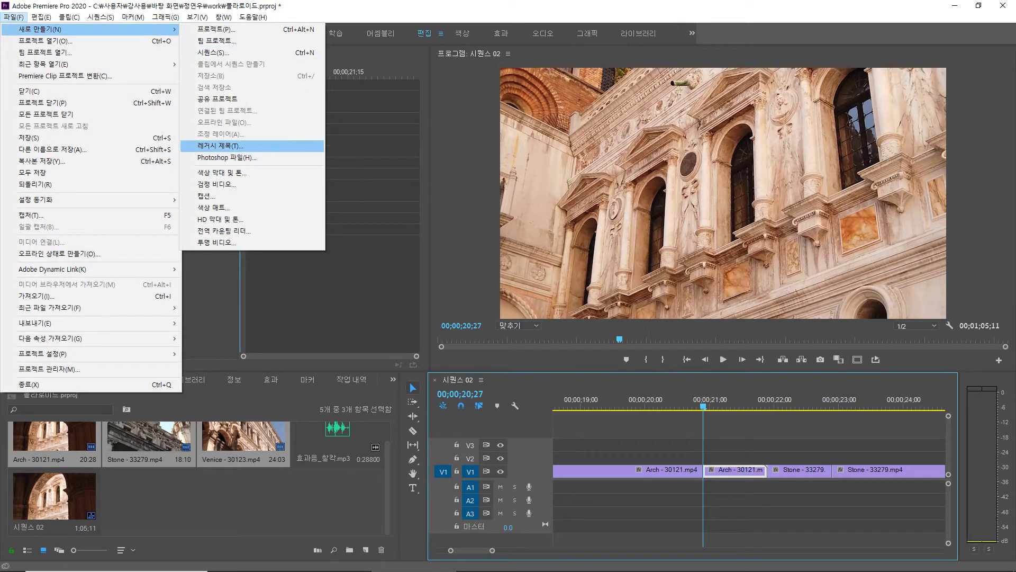
{"action": "key", "text": "Return"}
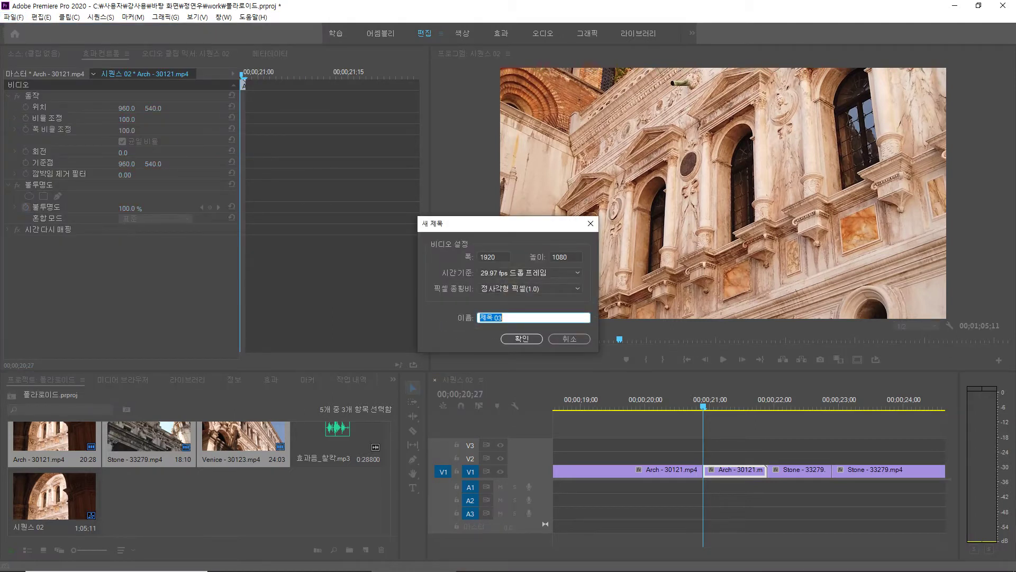
{"action": "type", "text": "테두리"}
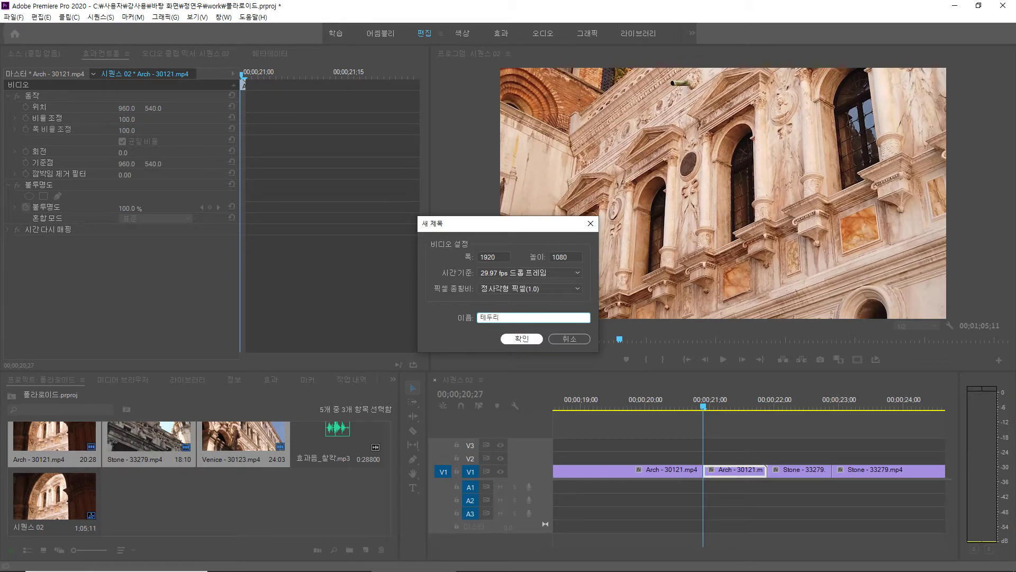
{"action": "key", "text": "Return"}
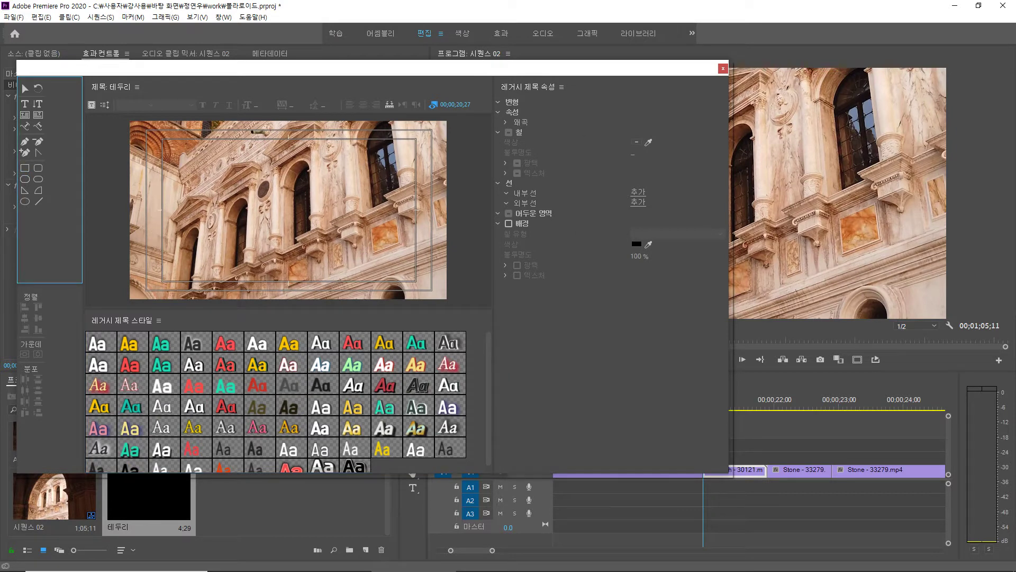
Draw a rectangle 1920 wide and 1080 high in the title and center it vertically and horizontally.
{"action": "left_click_drag", "start_coordinate": [226, 184], "coordinate": [291, 252]}
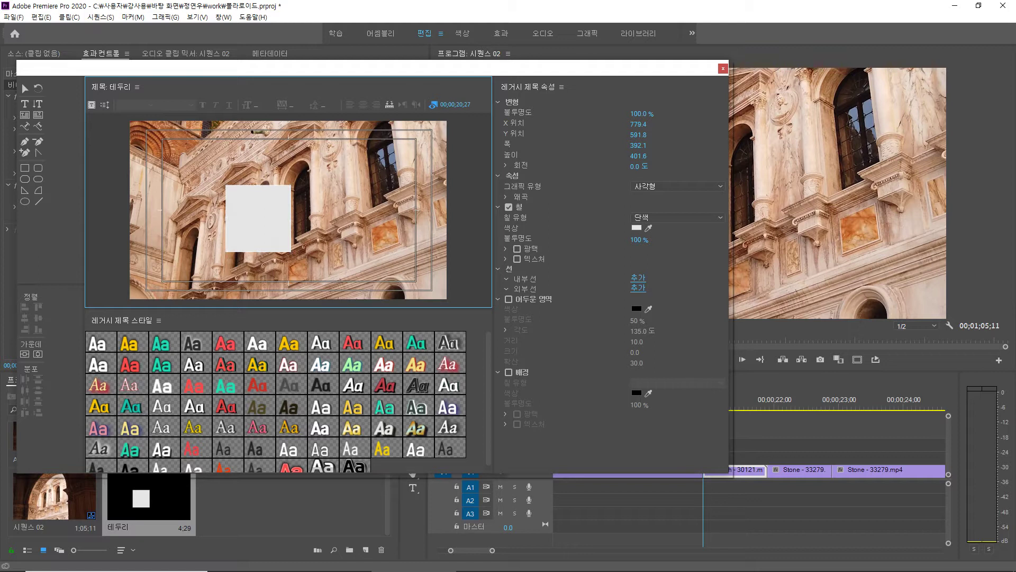
{"action": "left_click", "coordinate": [638, 145]}
{"action": "type", "text": "1920"}
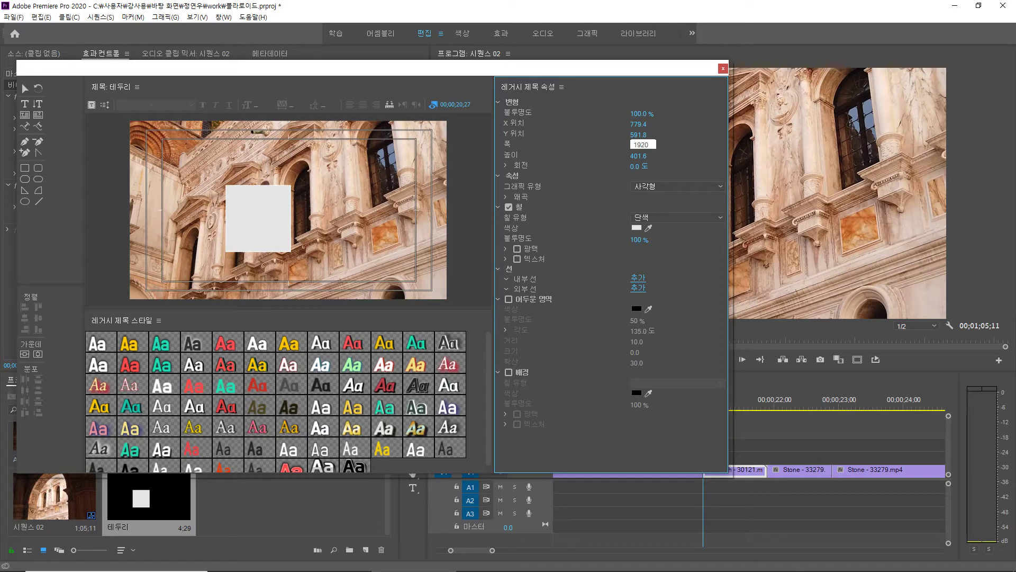
{"action": "key", "text": "Tab"}
{"action": "type", "text": "1080"}
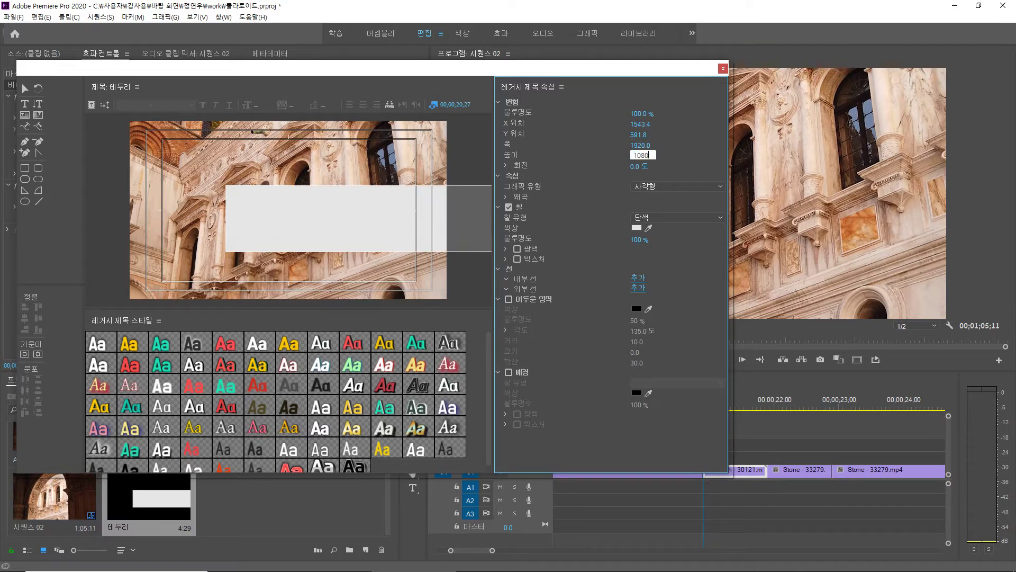
{"action": "key", "text": "Return"}
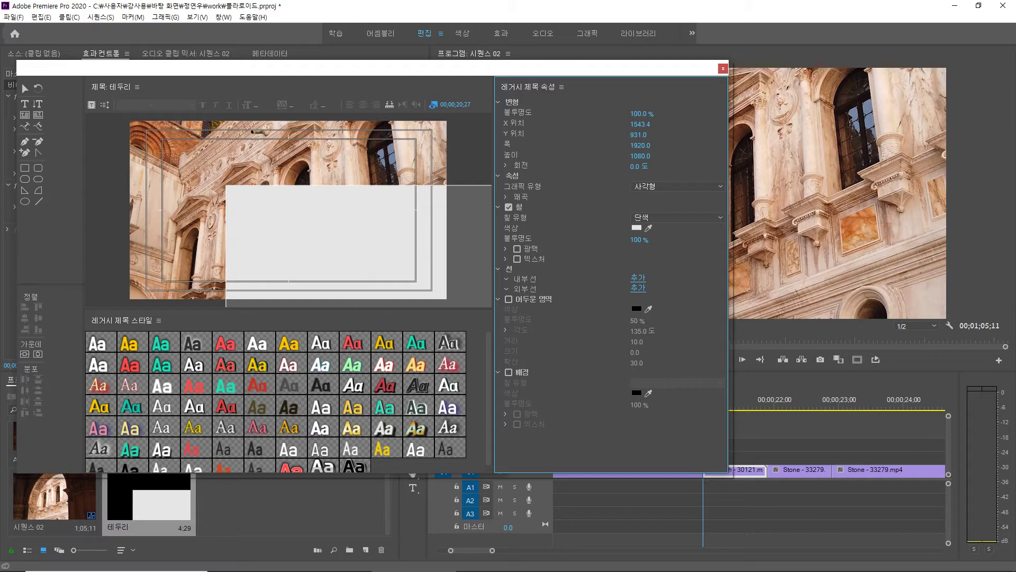
{"action": "left_click", "coordinate": [38, 354]}
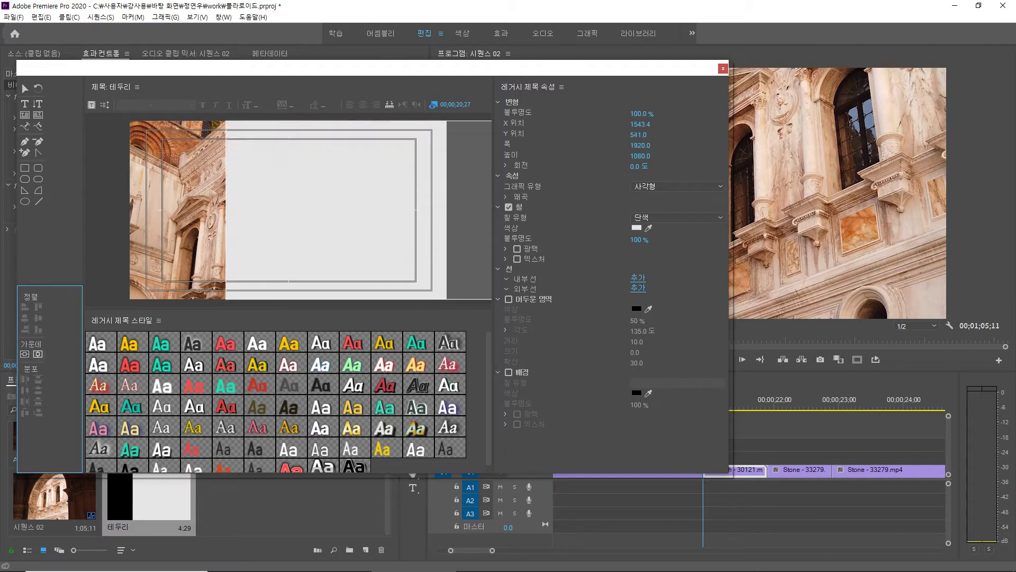
{"action": "left_click", "coordinate": [24, 354]}
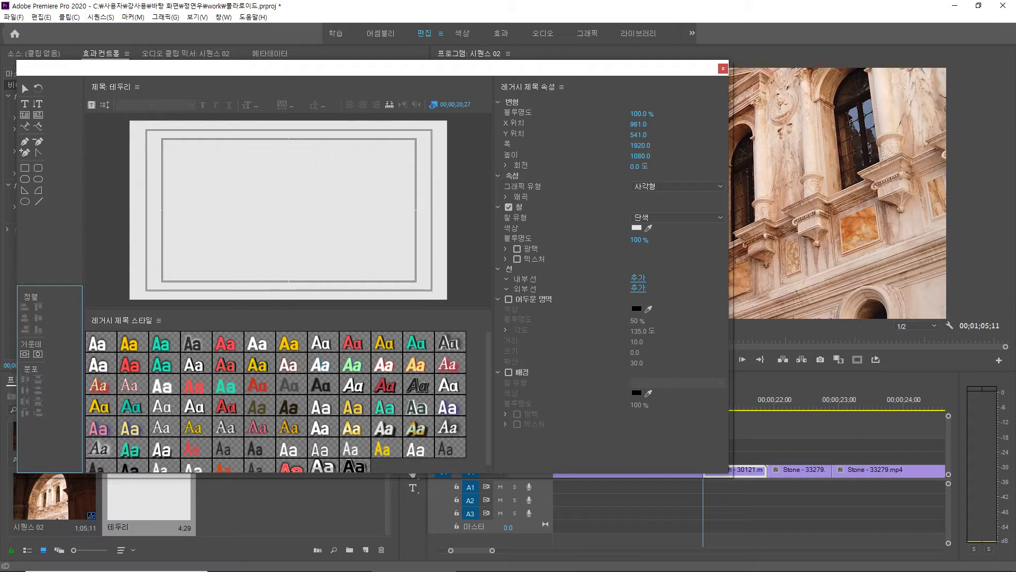
Turn off the rectangle's fill and add an inner stroke with a size of 50.
{"action": "left_click", "coordinate": [509, 207]}
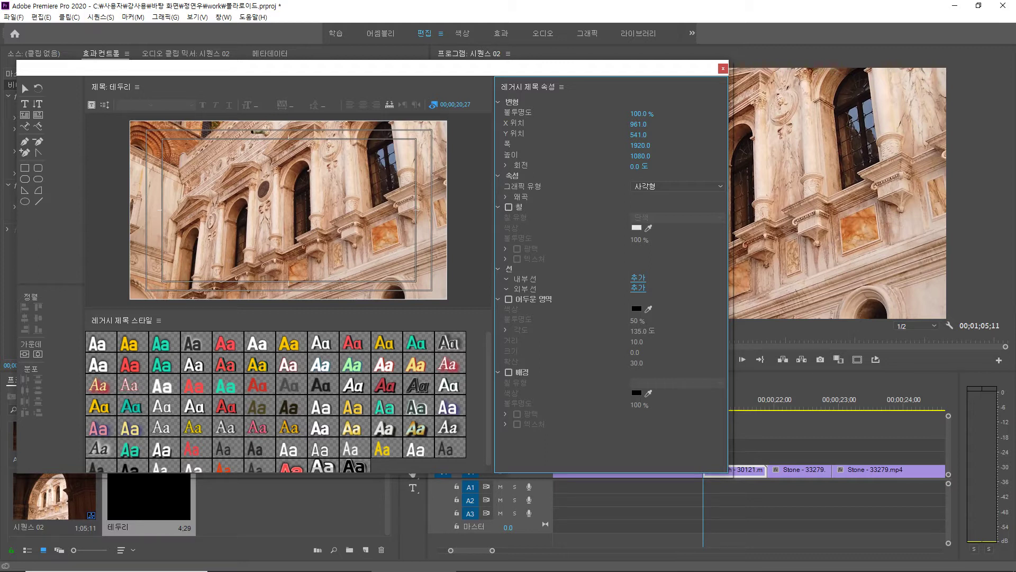
{"action": "left_click", "coordinate": [638, 277]}
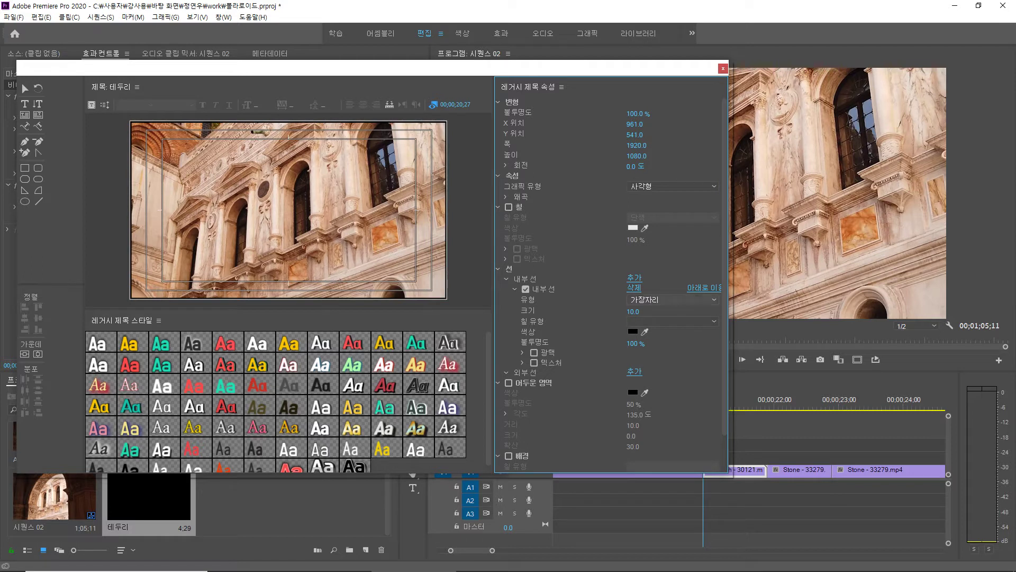
{"action": "left_click", "coordinate": [634, 311]}
{"action": "type", "text": "50"}
{"action": "key", "text": "Return"}
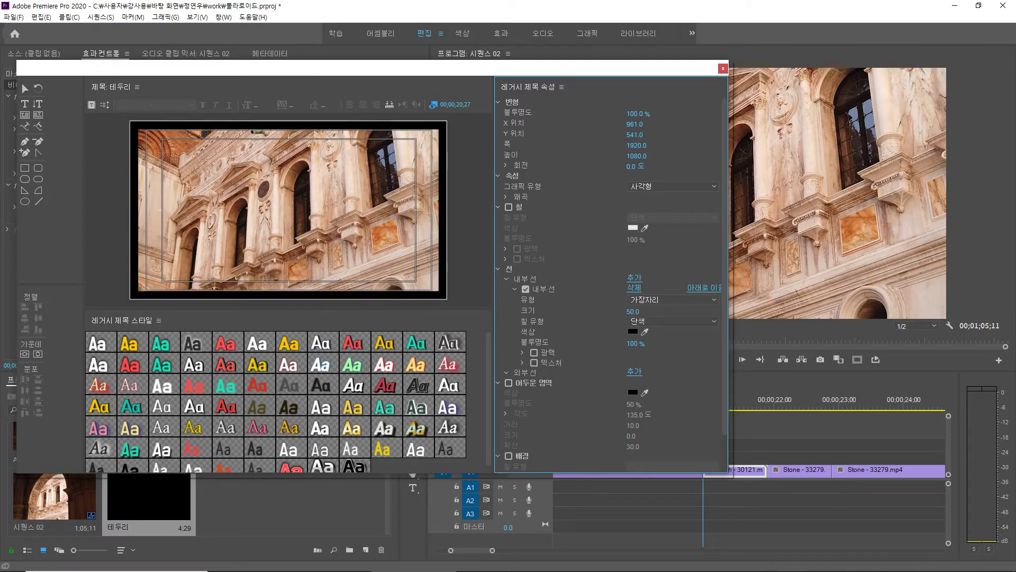
Change the inner stroke's color to white and close the title editor.
{"action": "left_click", "coordinate": [633, 332]}
{"action": "left_click", "coordinate": [258, 292]}
{"action": "left_click", "coordinate": [493, 153]}
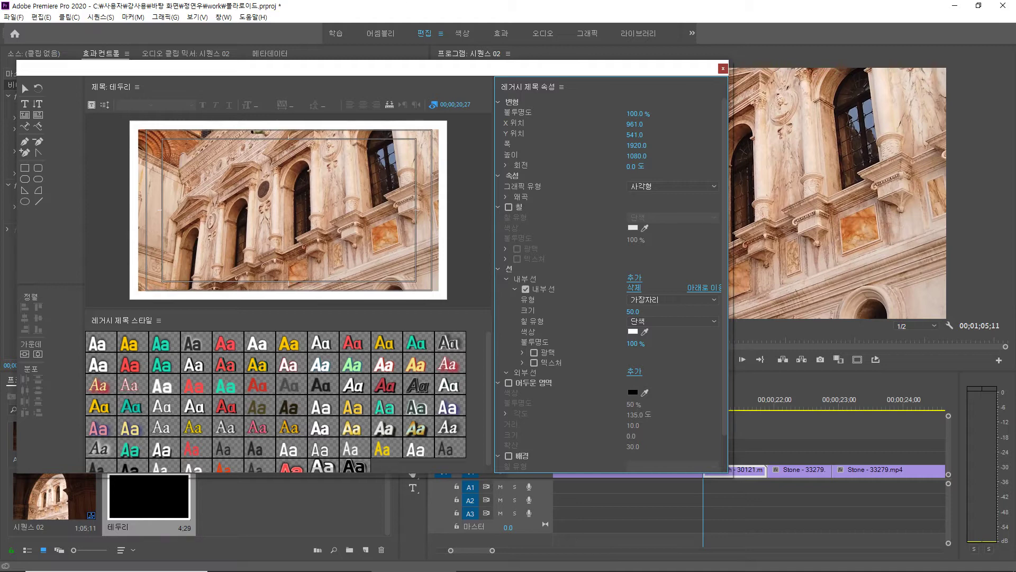
{"action": "left_click", "coordinate": [723, 68]}
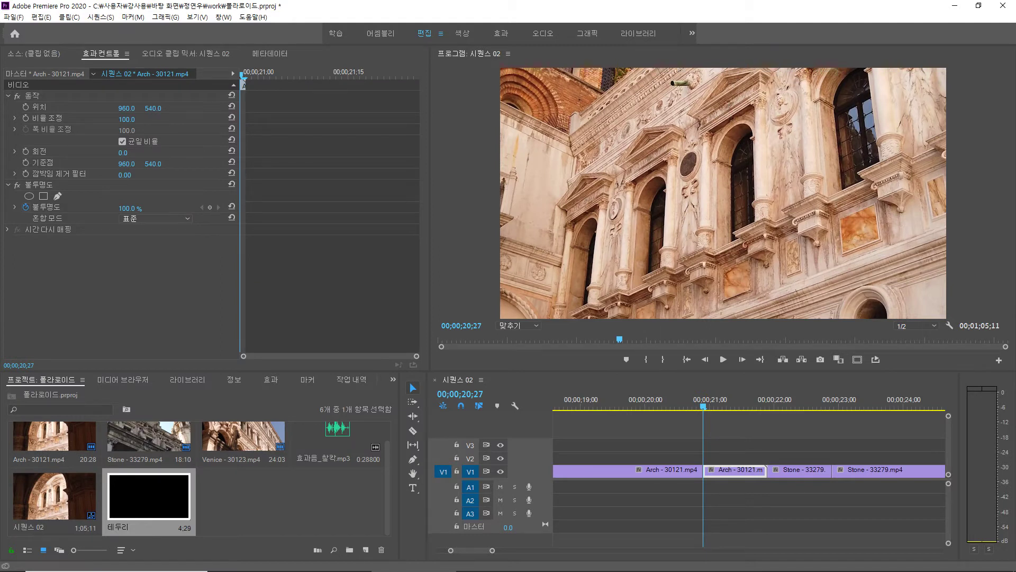
Place the 테두리 title on V2 above the Arch frame hold at 00;00;20;27, keeping only the part before 00;00;21;27.
{"action": "left_click_drag", "start_coordinate": [148, 497], "coordinate": [707, 456]}
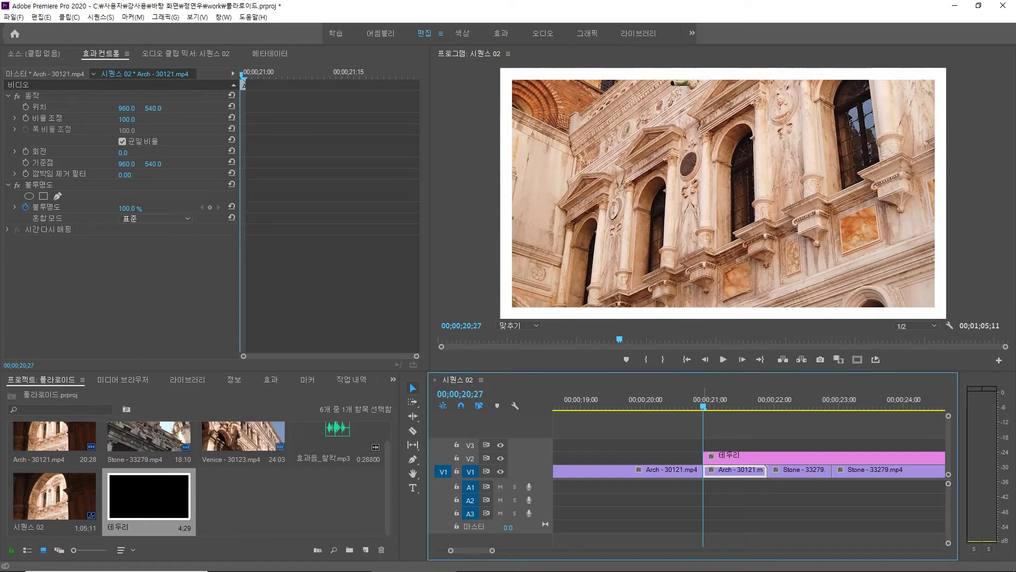
{"action": "key", "text": "space"}
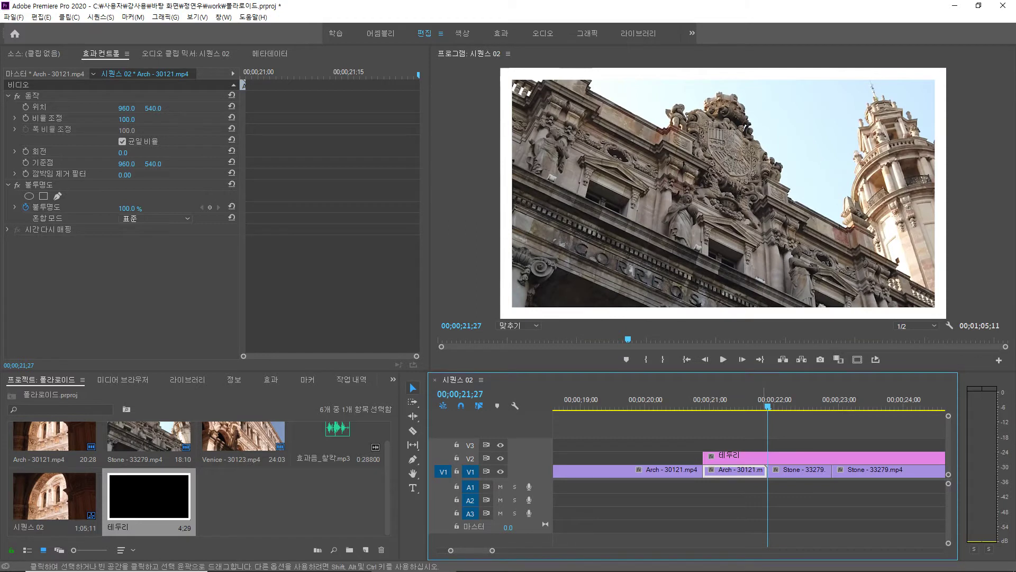
{"action": "left_click", "coordinate": [765, 459]}
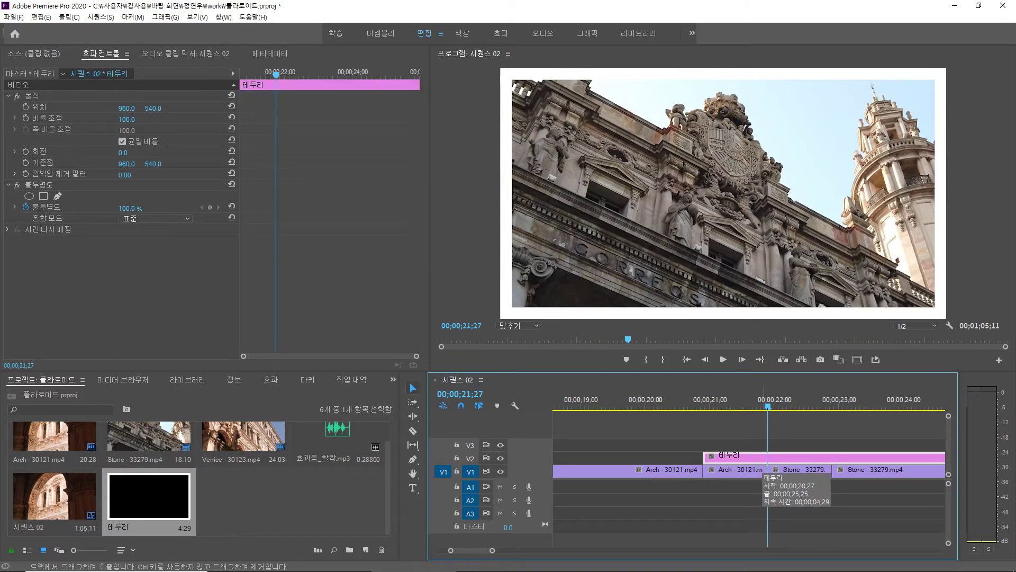
{"action": "key", "text": "ctrl+k"}
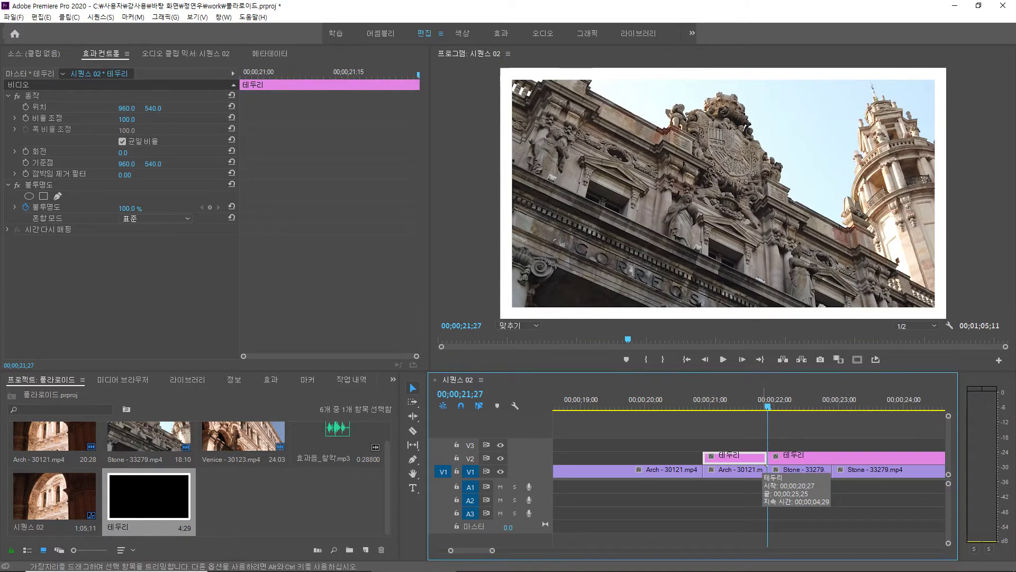
{"action": "left_click", "coordinate": [782, 457]}
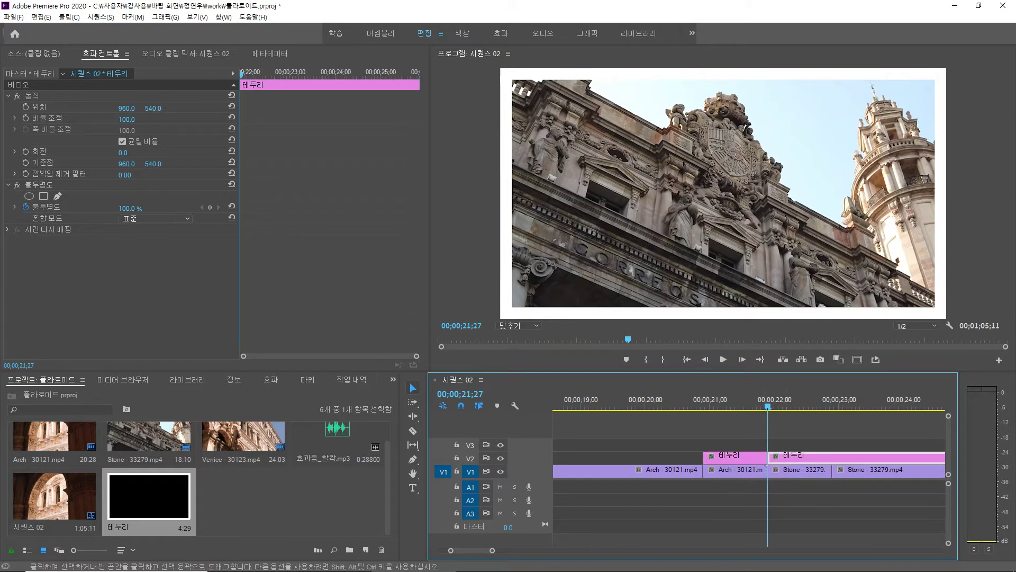
{"action": "key", "text": "Delete"}
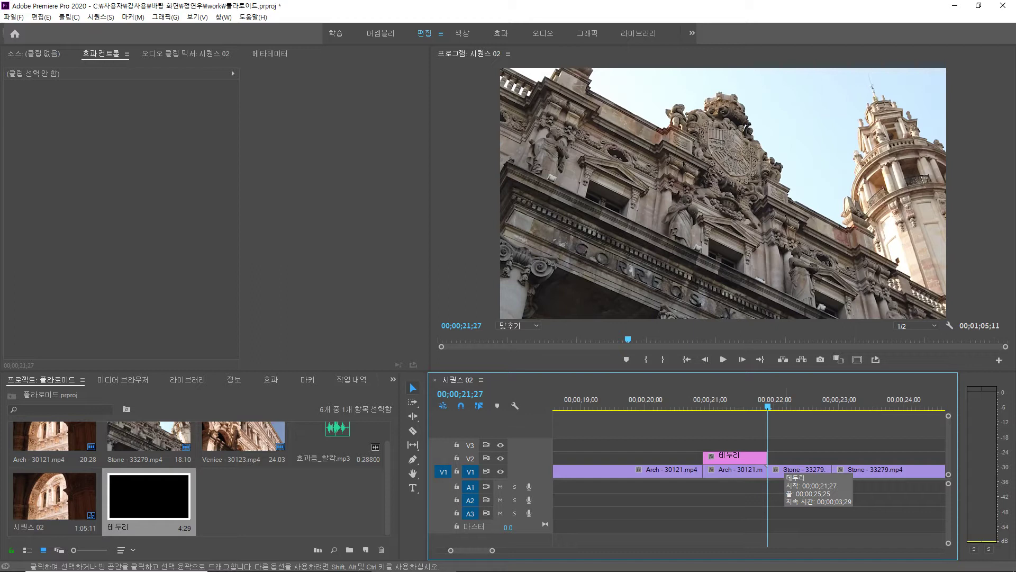
Nest the 테두리 title and the Arch frame hold beneath it into one sequence, accepting the default name.
{"action": "left_click_drag", "start_coordinate": [767, 407], "coordinate": [723, 407]}
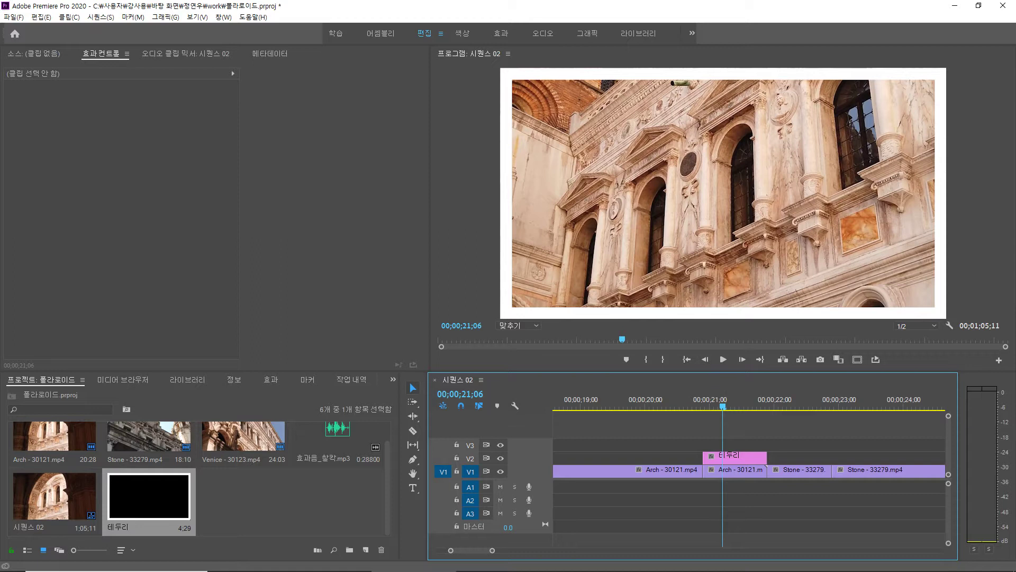
{"action": "key", "text": "Left"}
{"action": "key", "text": "Left"}
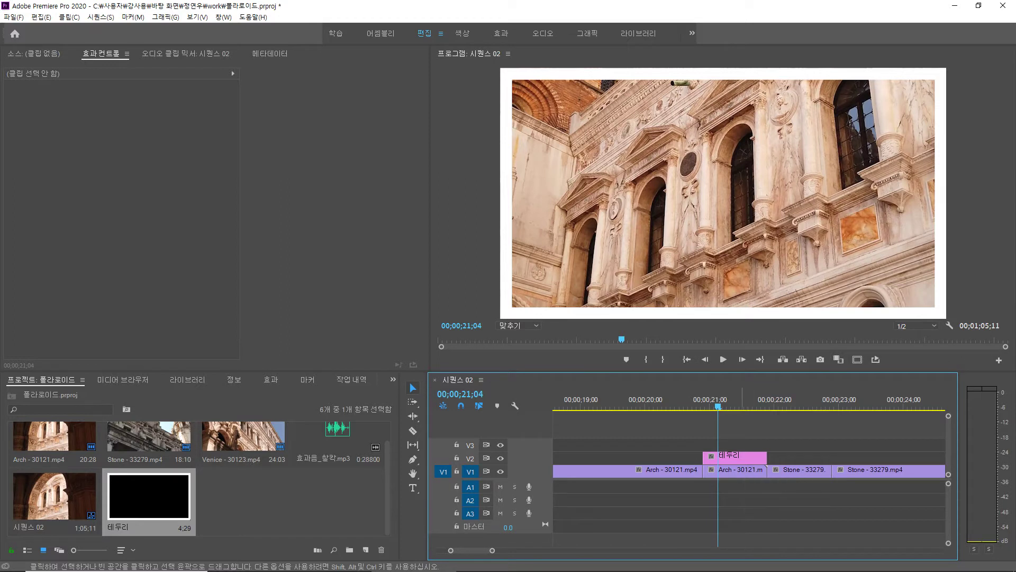
{"action": "left_click_drag", "start_coordinate": [740, 493], "coordinate": [734, 448]}
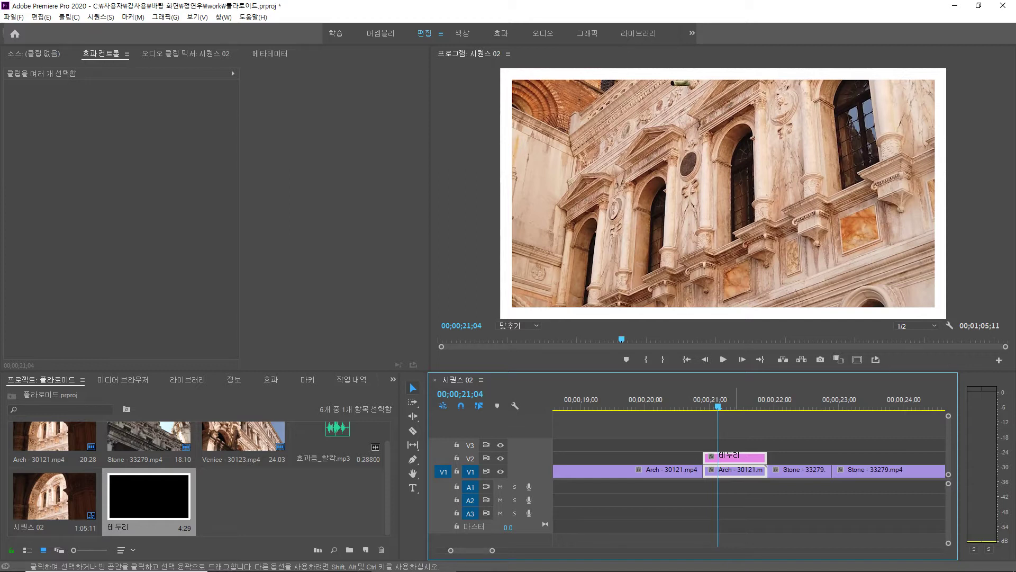
{"action": "right_click", "coordinate": [734, 470]}
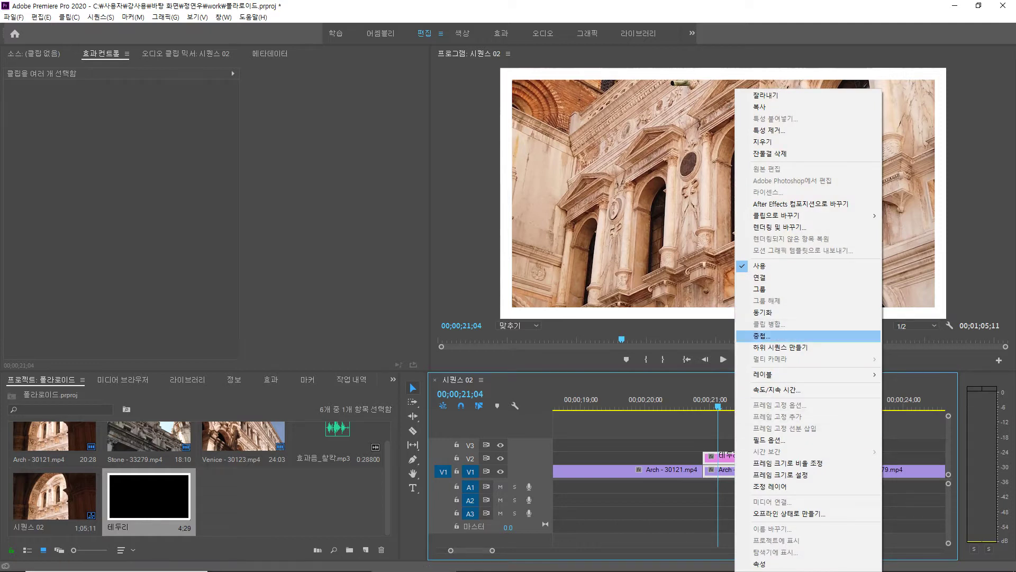
{"action": "left_click", "coordinate": [762, 335]}
{"action": "left_click", "coordinate": [483, 300]}
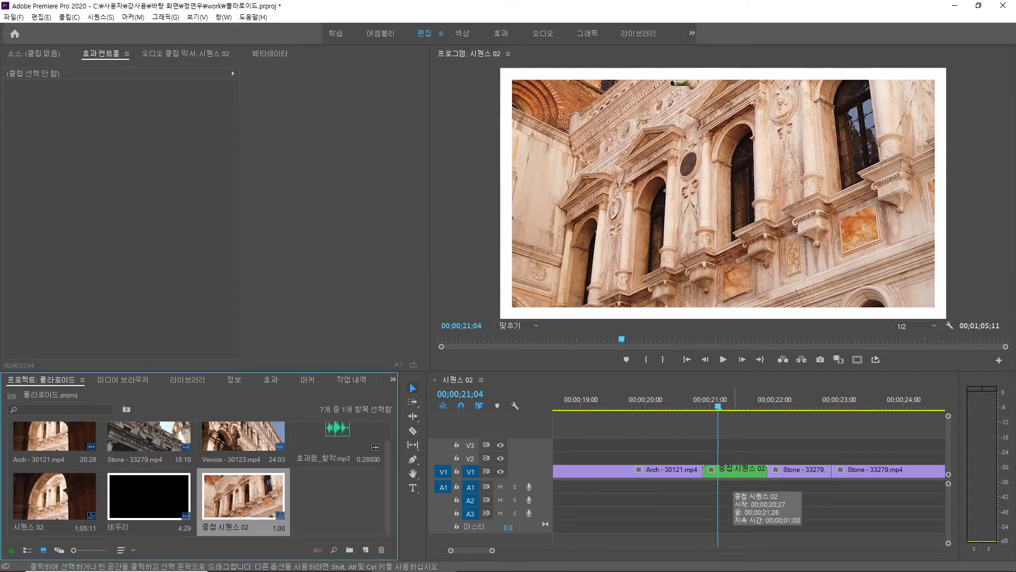
Start Scale keyframing on the nested clip at its first frame, 00;00;20;27, with a value of 100.
{"action": "left_click", "coordinate": [716, 405]}
{"action": "key", "text": "Up"}
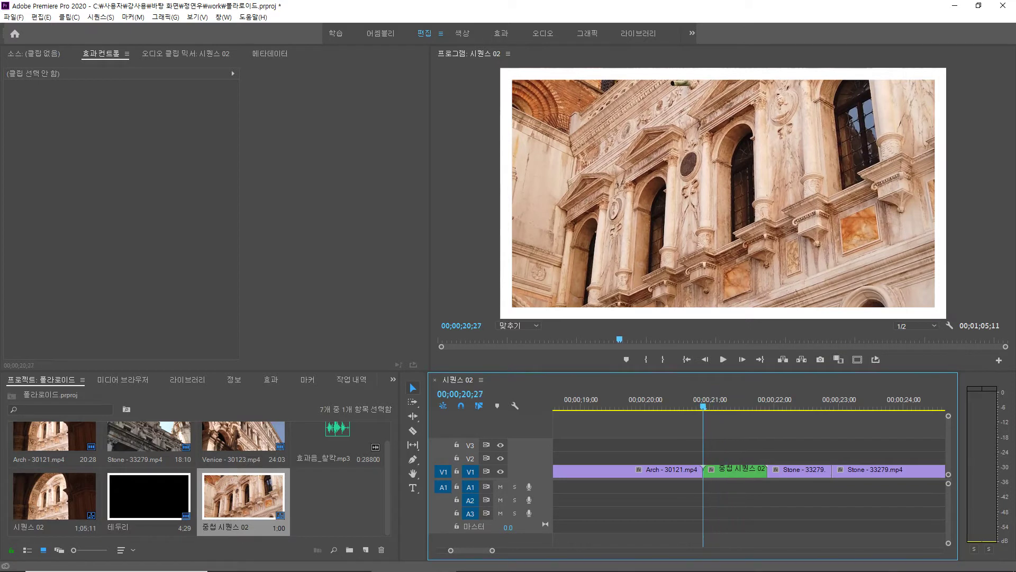
{"action": "left_click", "coordinate": [735, 470]}
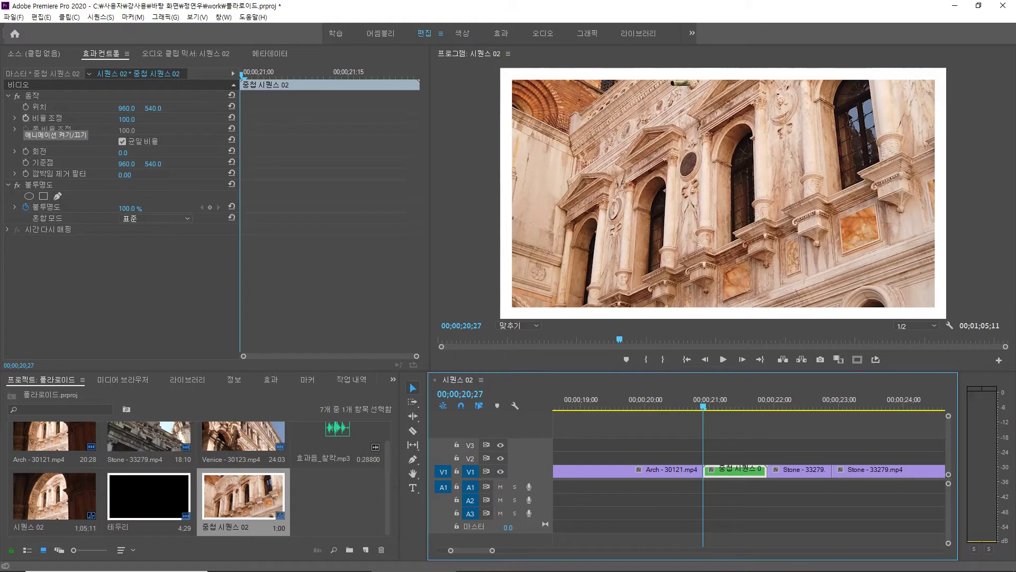
{"action": "left_click", "coordinate": [26, 118]}
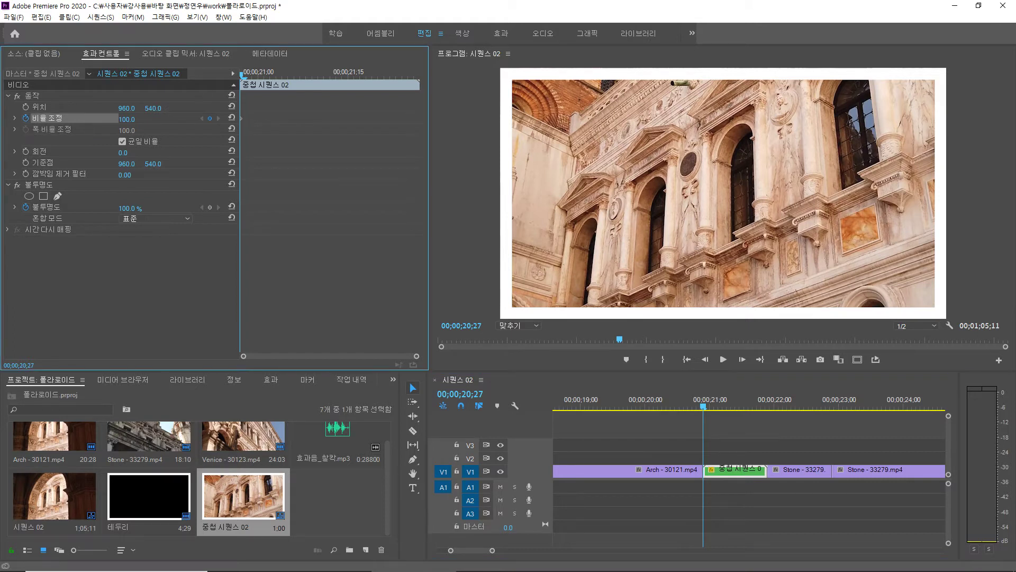
Set the nested clip's Scale to 70 at 00;00;21;07, ten frames after its start.
{"action": "key", "text": "Right"}
{"action": "key", "text": "Right"}
{"action": "key", "text": "Right"}
{"action": "key", "text": "Right"}
{"action": "key", "text": "Right"}
{"action": "key", "text": "Right"}
{"action": "key", "text": "Right"}
{"action": "key", "text": "Right"}
{"action": "key", "text": "Right"}
{"action": "key", "text": "Right"}
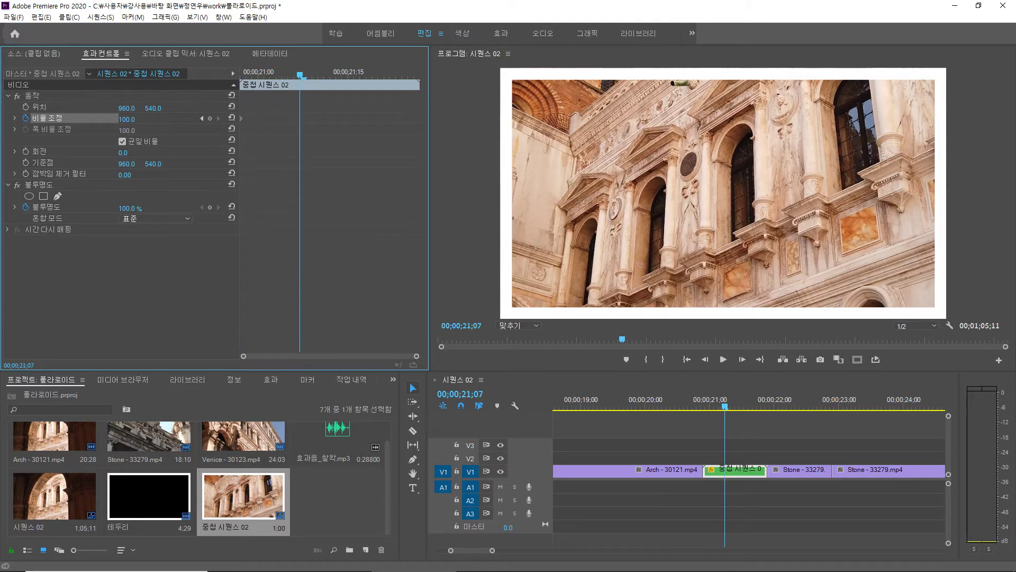
{"action": "left_click_drag", "start_coordinate": [127, 119], "coordinate": [112, 119]}
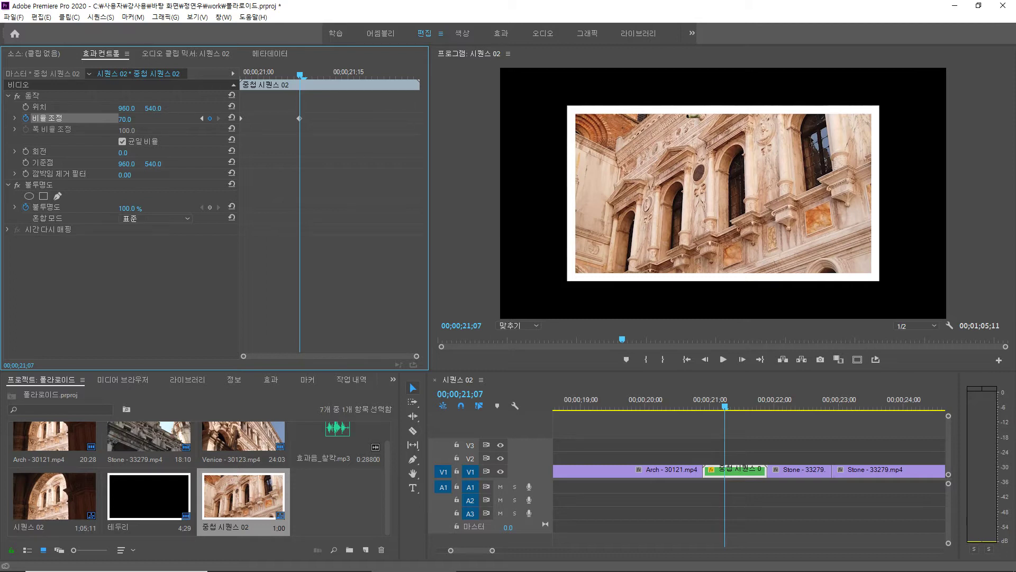
Add starting keyframes for Position and Rotation to the nested clip at 00;00;21;10, keeping 960, 540 and 0°.
{"action": "key", "text": "Right"}
{"action": "key", "text": "Right"}
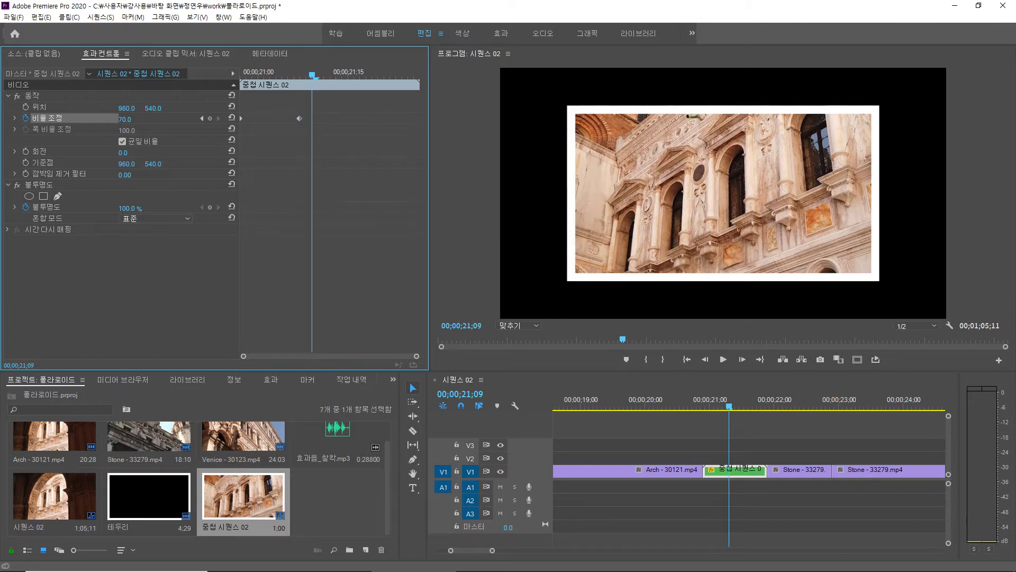
{"action": "key", "text": "Right"}
{"action": "key", "text": "Left"}
{"action": "key", "text": "Right"}
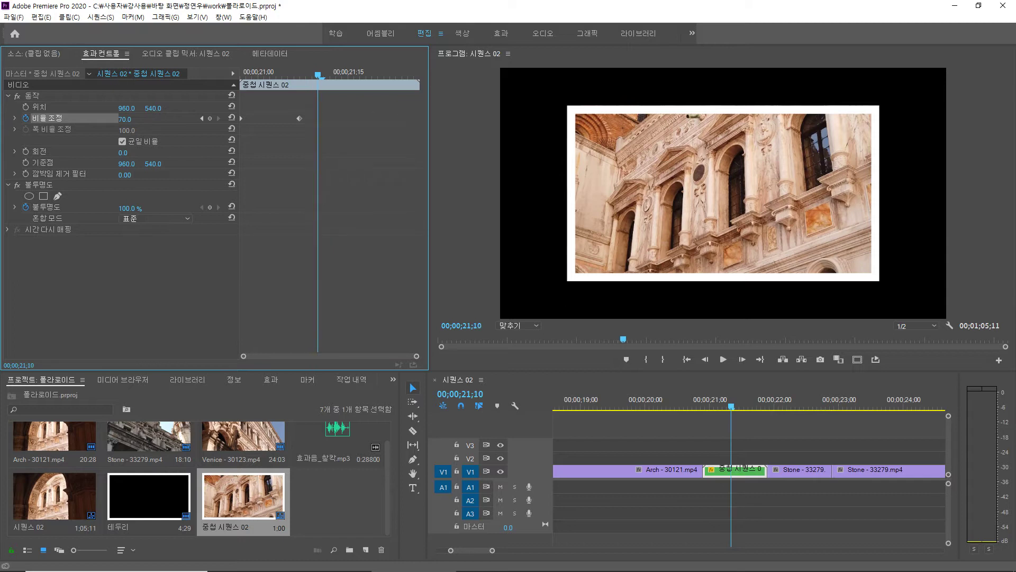
{"action": "left_click", "coordinate": [26, 106]}
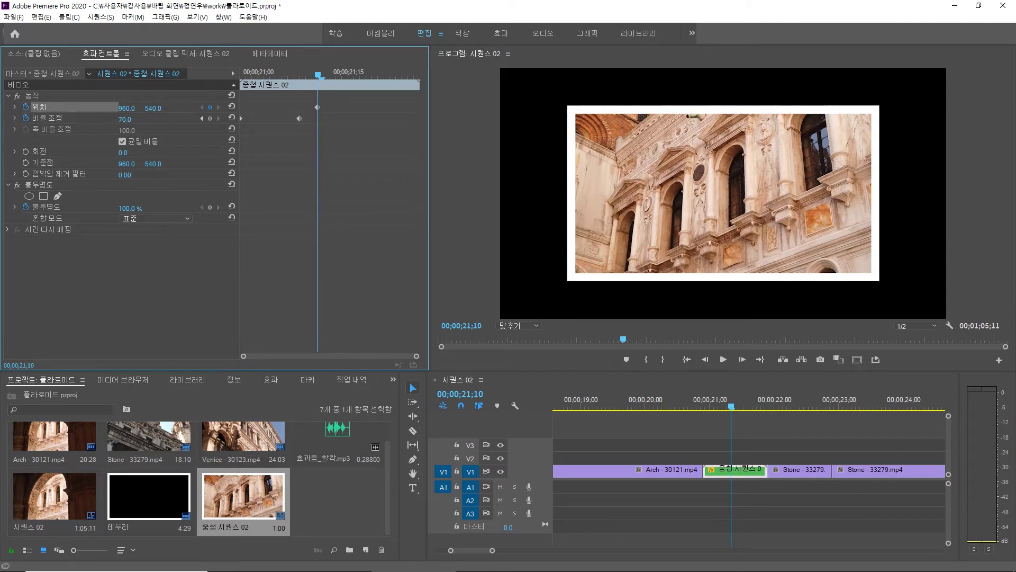
{"action": "left_click", "coordinate": [25, 152]}
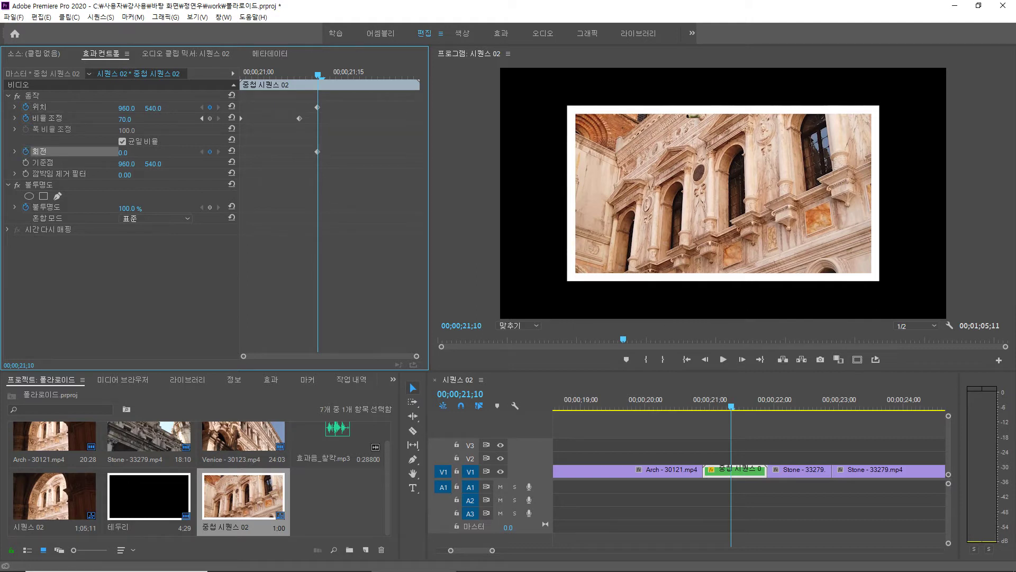
At 00;00;21;26, set the nested clip's Rotation to 9° and move it straight down out of frame, to about 960, 1602.
{"action": "key", "text": "Right"}
{"action": "key", "text": "Right"}
{"action": "key", "text": "Right"}
{"action": "key", "text": "Right"}
{"action": "key", "text": "Right"}
{"action": "key", "text": "Right"}
{"action": "key", "text": "Right"}
{"action": "key", "text": "Right"}
{"action": "key", "text": "Right"}
{"action": "key", "text": "Right"}
{"action": "key", "text": "Right"}
{"action": "key", "text": "Right"}
{"action": "key", "text": "Right"}
{"action": "key", "text": "Right"}
{"action": "key", "text": "Right"}
{"action": "key", "text": "Right"}
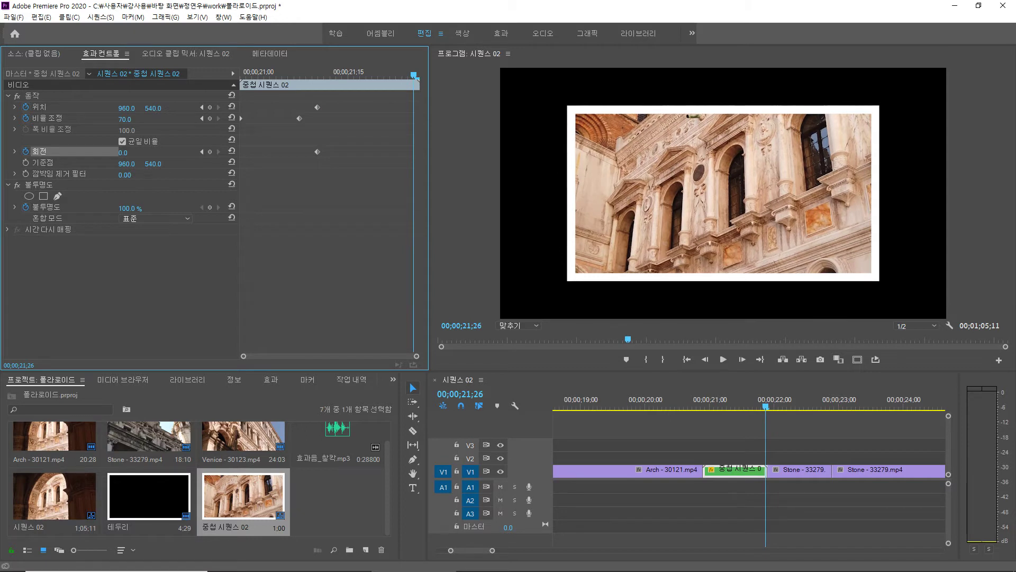
{"action": "type", "text": "9"}
{"action": "key", "text": "Return"}
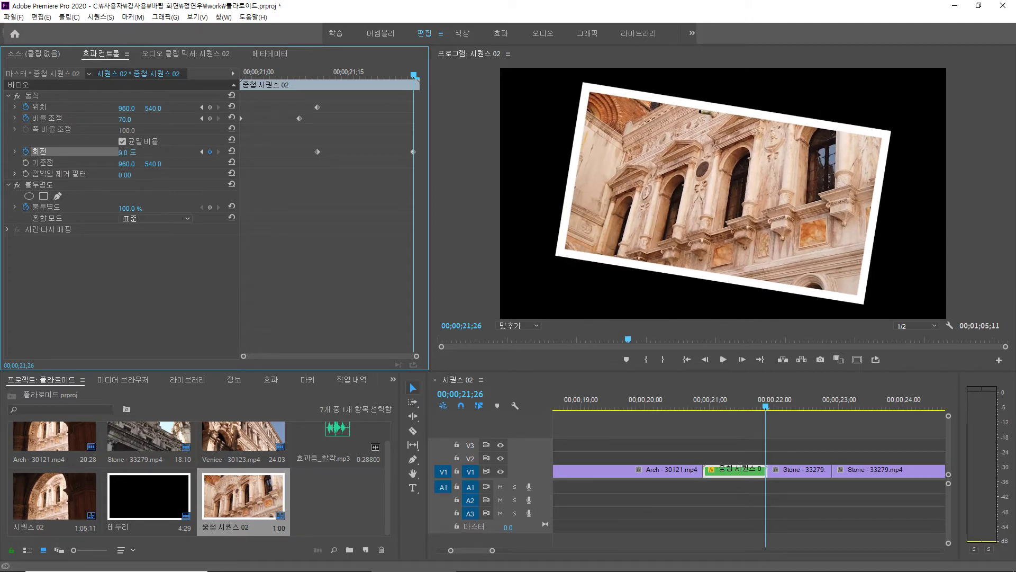
{"action": "left_click", "coordinate": [33, 96]}
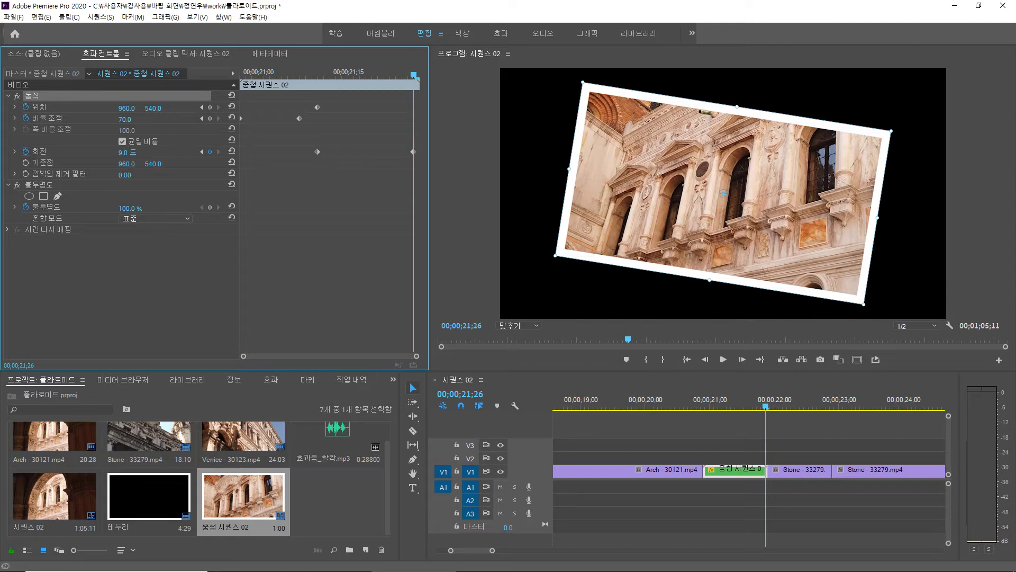
{"action": "left_click_drag", "start_coordinate": [724, 194], "coordinate": [724, 441]}
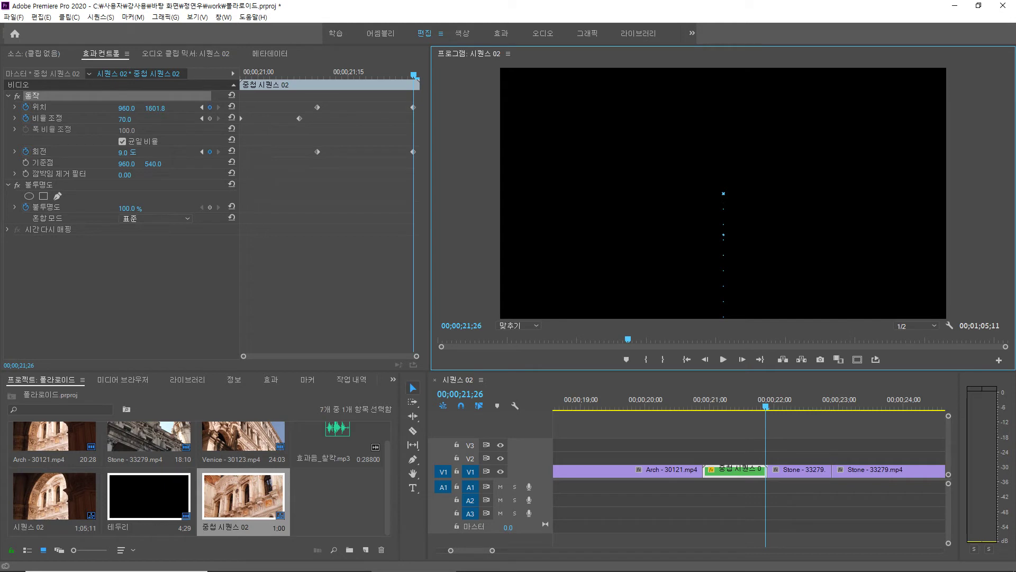
Play the nested clip's shrink-and-fall animation several times from just before its start to check the motion.
{"action": "left_click", "coordinate": [710, 406]}
{"action": "key", "text": "Left"}
{"action": "key", "text": "Left"}
{"action": "key", "text": "Left"}
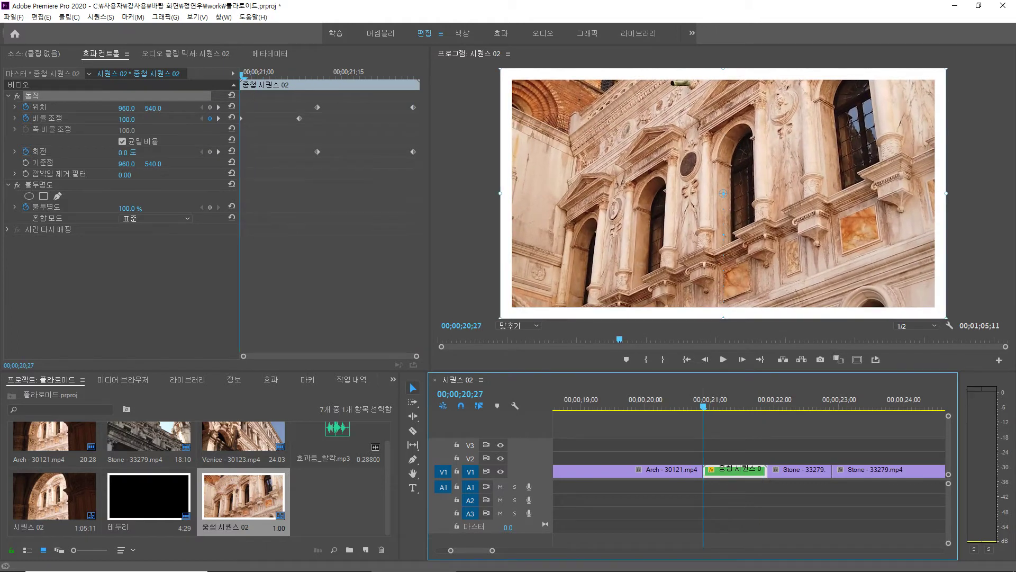
{"action": "key", "text": "space"}
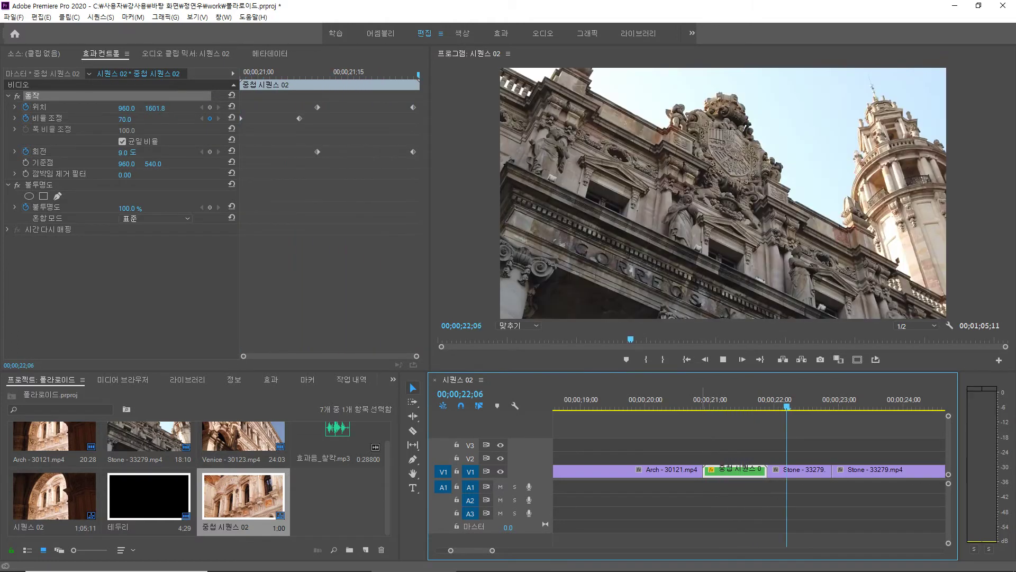
{"action": "left_click", "coordinate": [727, 445]}
{"action": "left_click", "coordinate": [697, 406]}
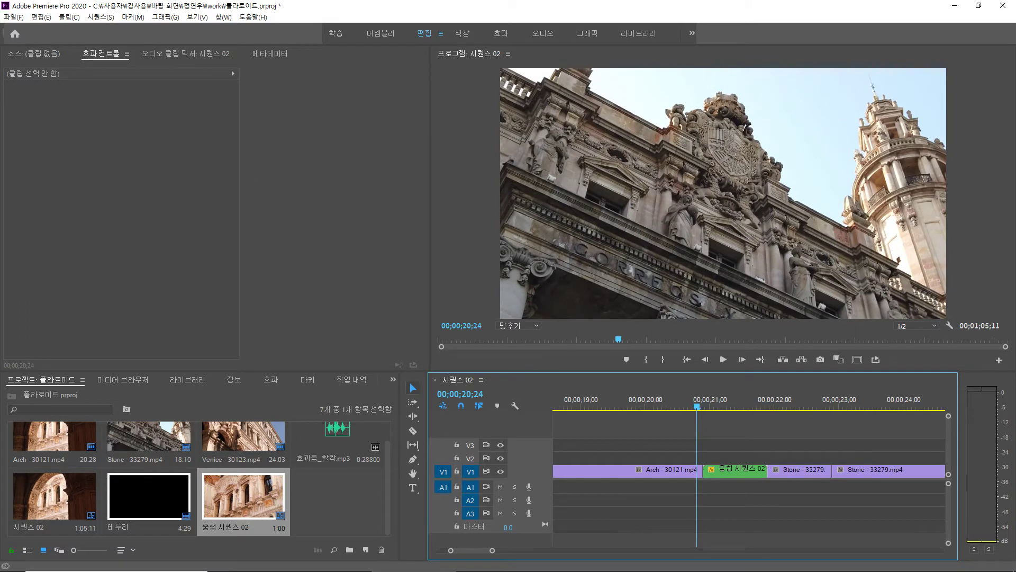
{"action": "key", "text": "space"}
{"action": "key", "text": "space"}
{"action": "left_click", "coordinate": [697, 405]}
{"action": "key", "text": "space"}
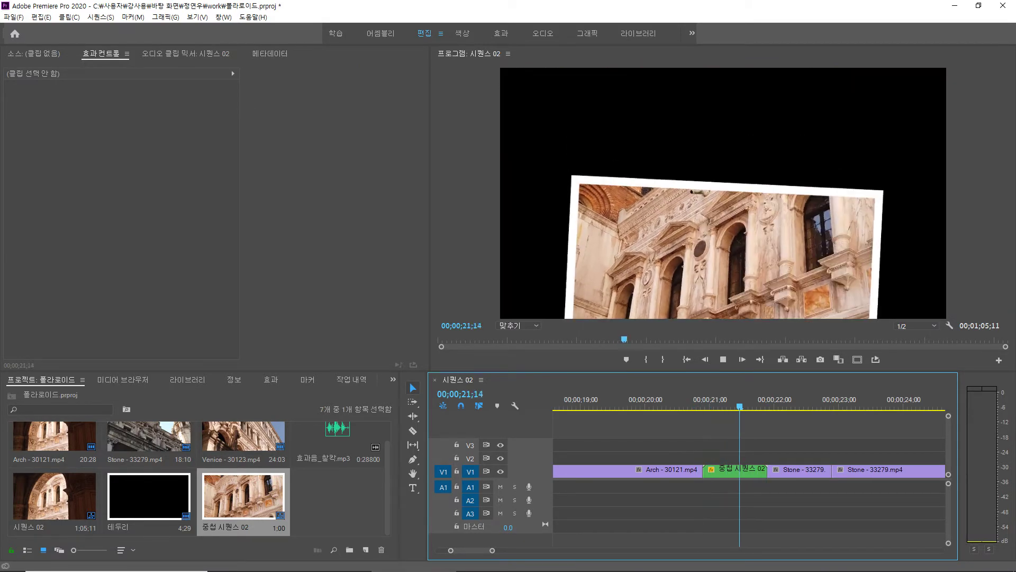
{"action": "left_click", "coordinate": [697, 405]}
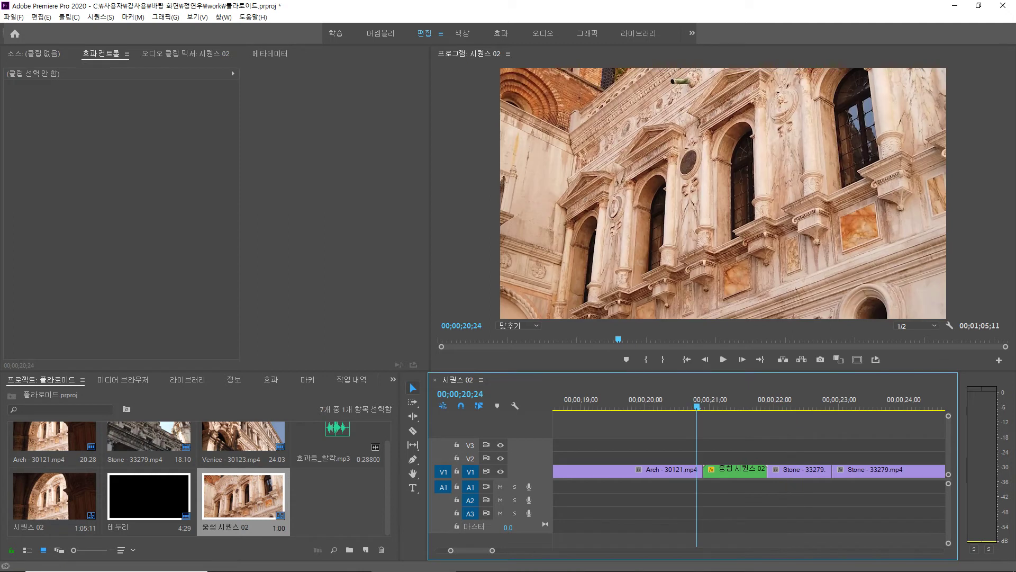
{"action": "key", "text": "space"}
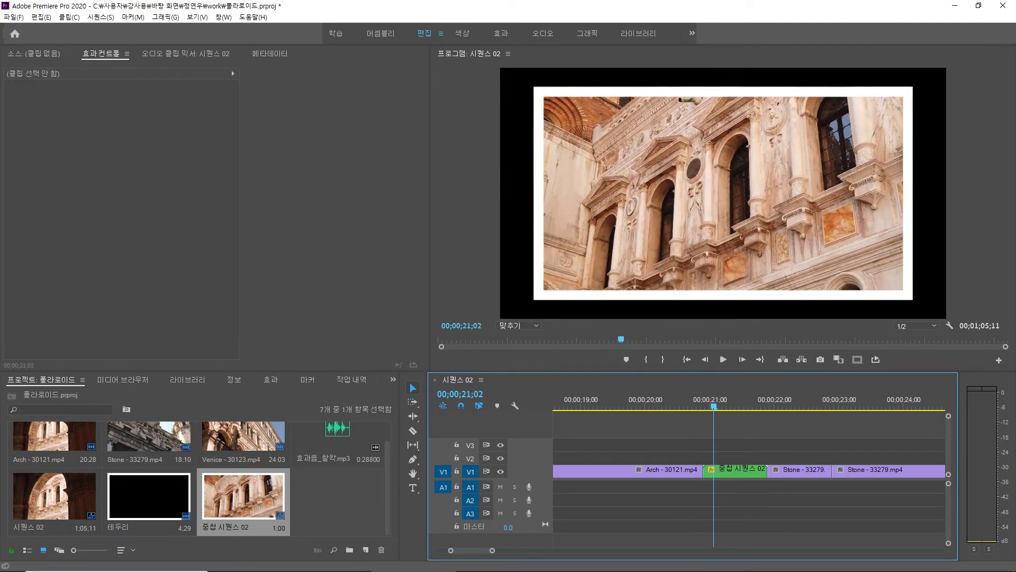
Expand the nested clip's Position and Scale graphs and ease the first Position keyframe so the fall starts slowly and speeds up near the end.
{"action": "left_click", "coordinate": [724, 471]}
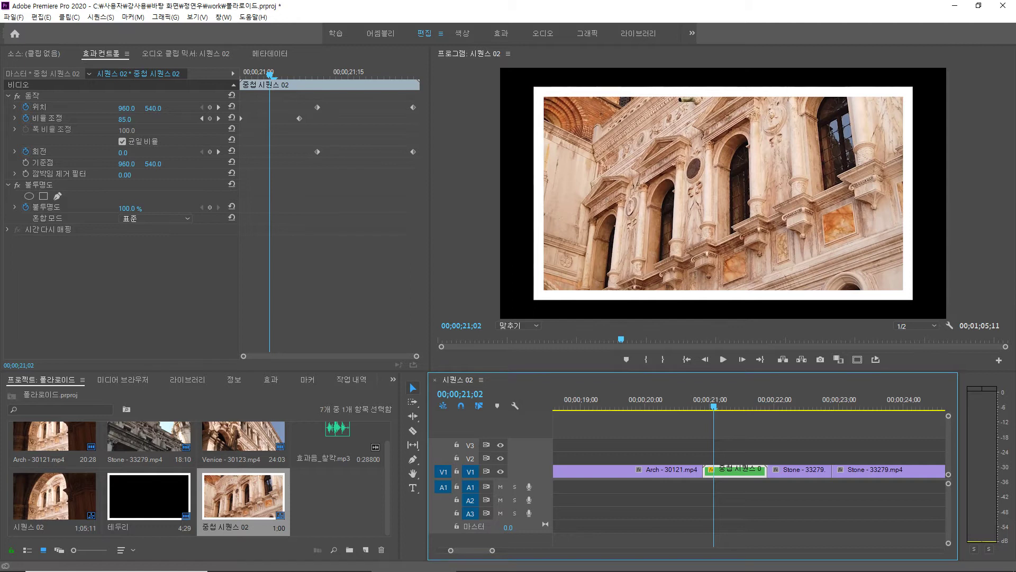
{"action": "left_click", "coordinate": [15, 106]}
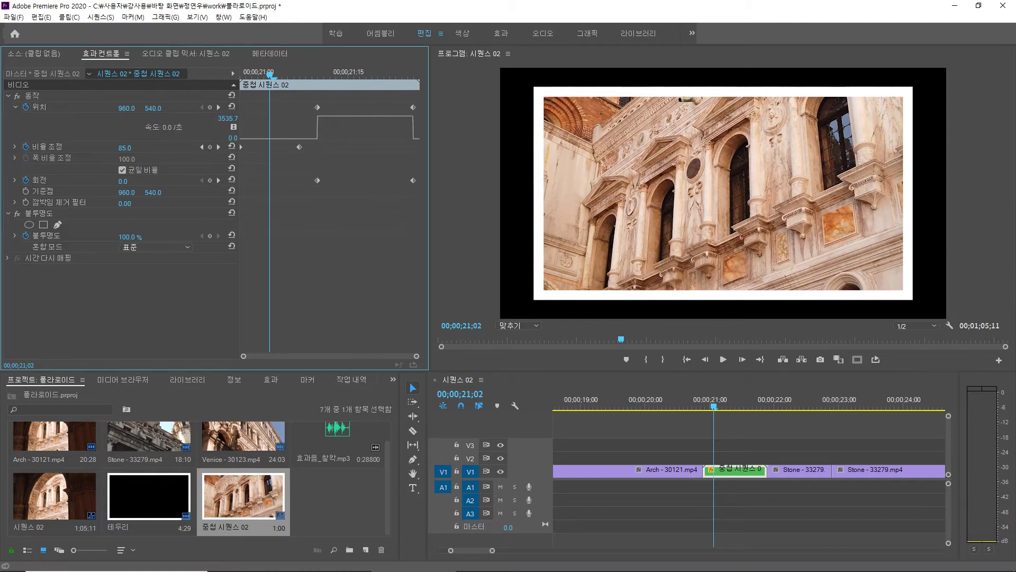
{"action": "left_click", "coordinate": [15, 147]}
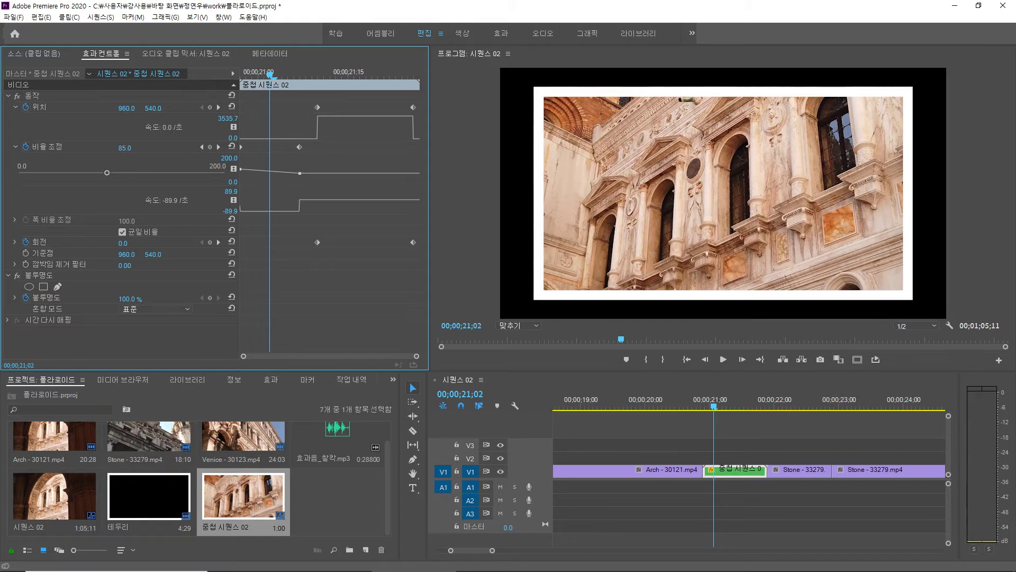
{"action": "right_click", "coordinate": [413, 107]}
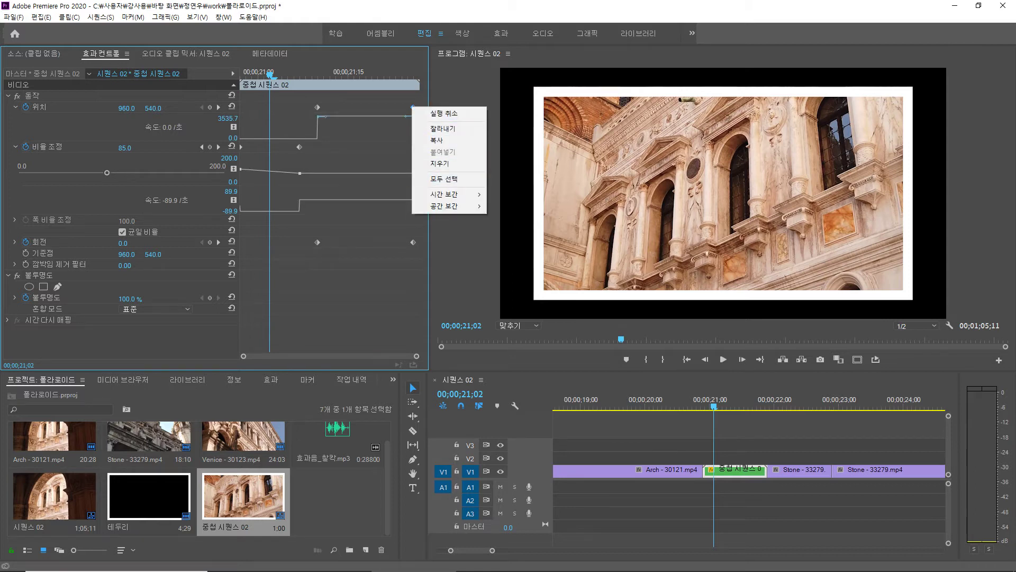
{"action": "mouse_move", "coordinate": [455, 195]}
{"action": "key", "text": "Escape"}
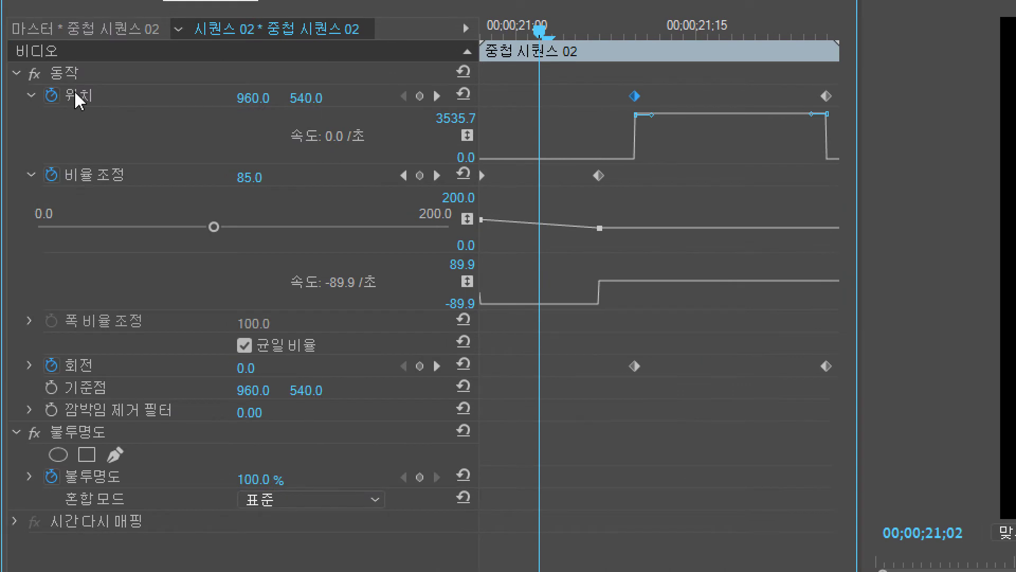
{"action": "left_click", "coordinate": [75, 94]}
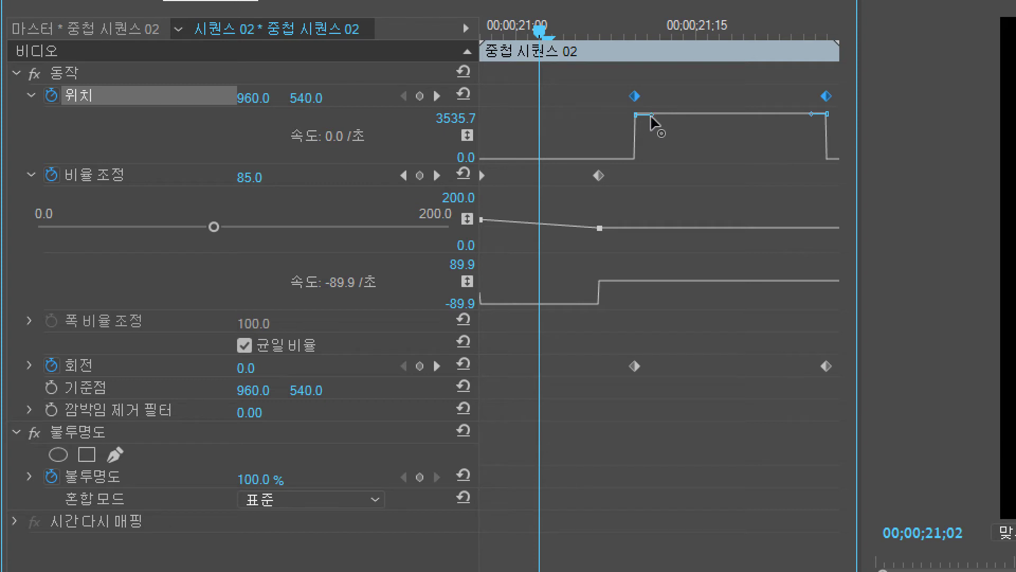
{"action": "left_click_drag", "start_coordinate": [650, 116], "coordinate": [765, 157]}
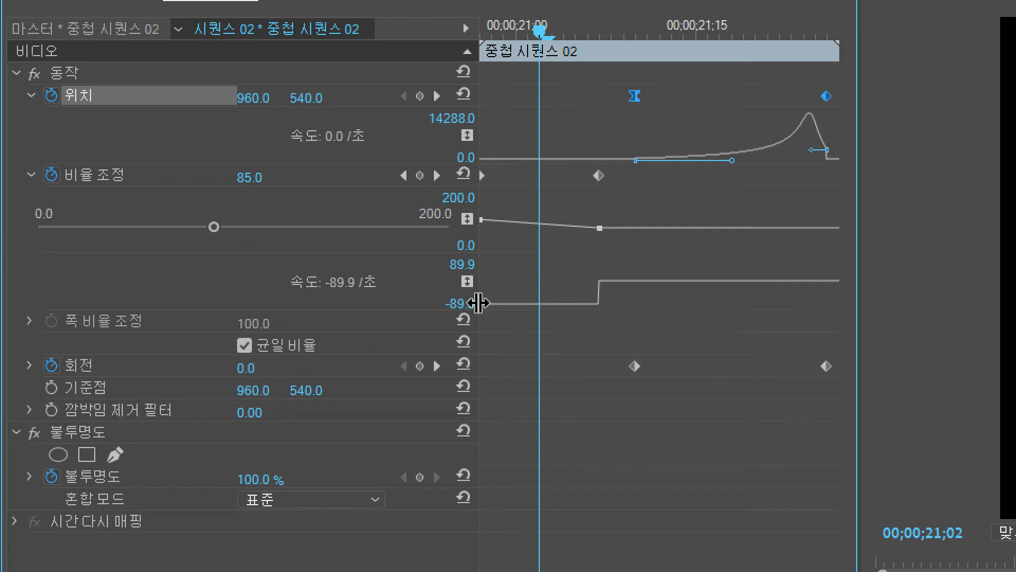
Ease both Scale keyframes in the velocity graph so the shrink starts slowly and speeds up sharply just before its second keyframe.
{"action": "left_click", "coordinate": [114, 177]}
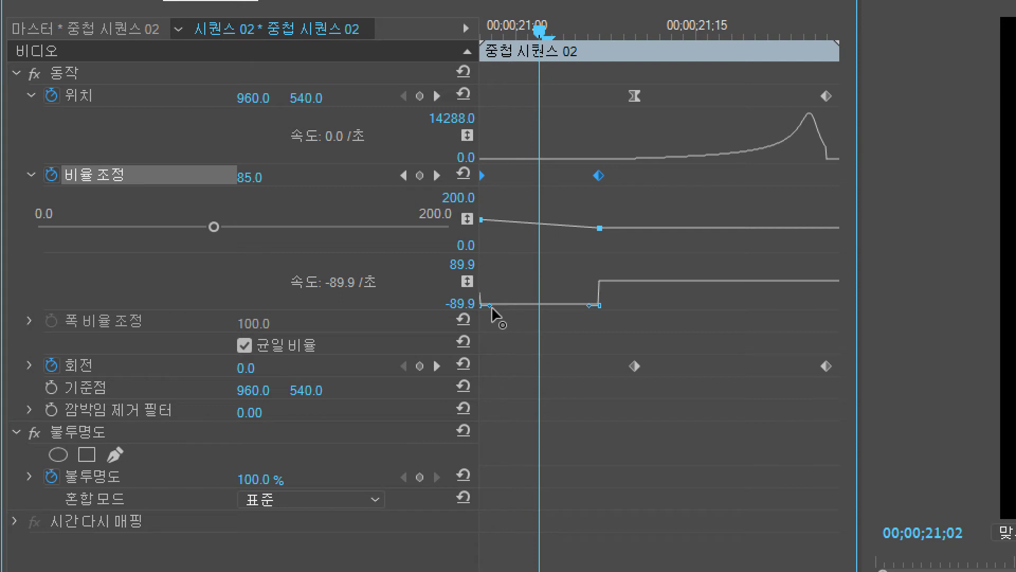
{"action": "left_click_drag", "start_coordinate": [490, 307], "coordinate": [572, 287]}
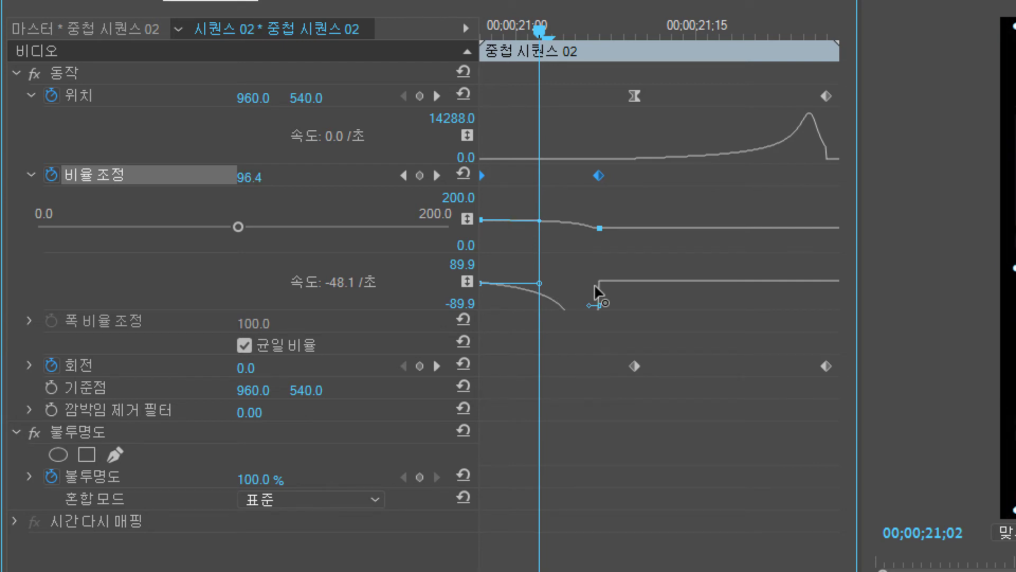
{"action": "mouse_move", "coordinate": [594, 286]}
{"action": "left_mouse_down"}
{"action": "mouse_move", "coordinate": [594, 253]}
{"action": "mouse_move", "coordinate": [591, 283]}
{"action": "left_mouse_up"}
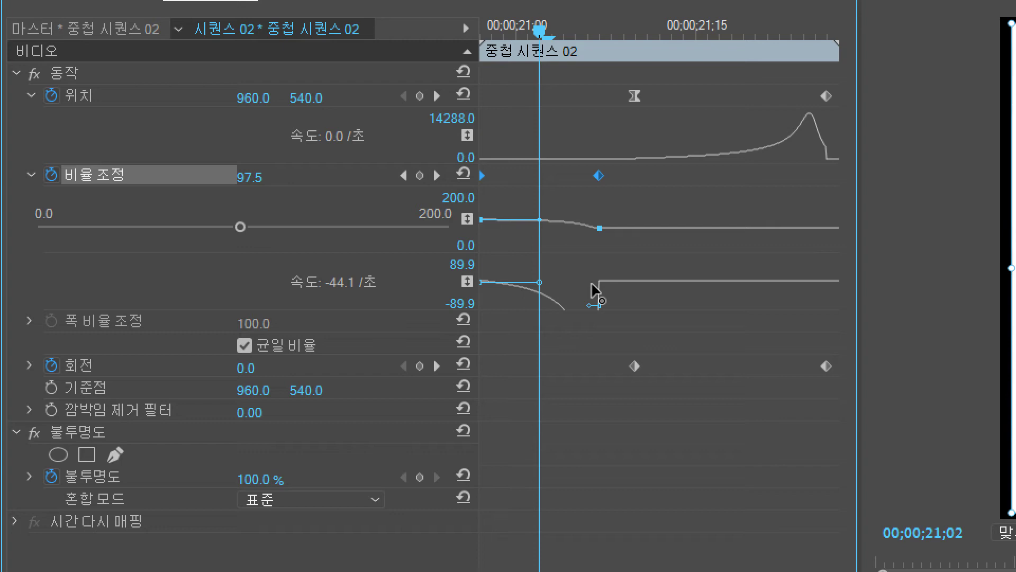
{"action": "left_click_drag", "start_coordinate": [592, 284], "coordinate": [592, 283]}
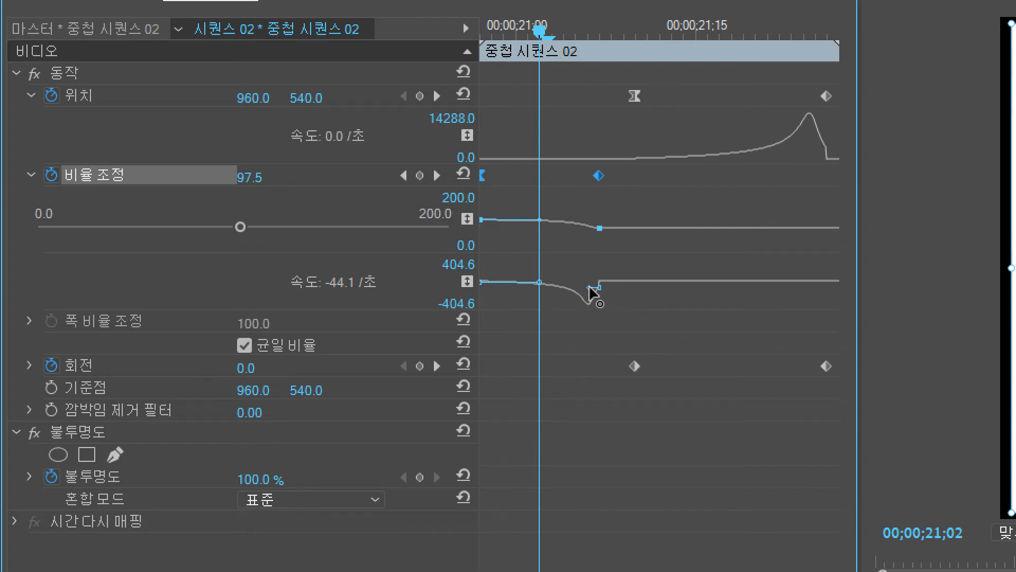
{"action": "left_click_drag", "start_coordinate": [590, 288], "coordinate": [599, 290]}
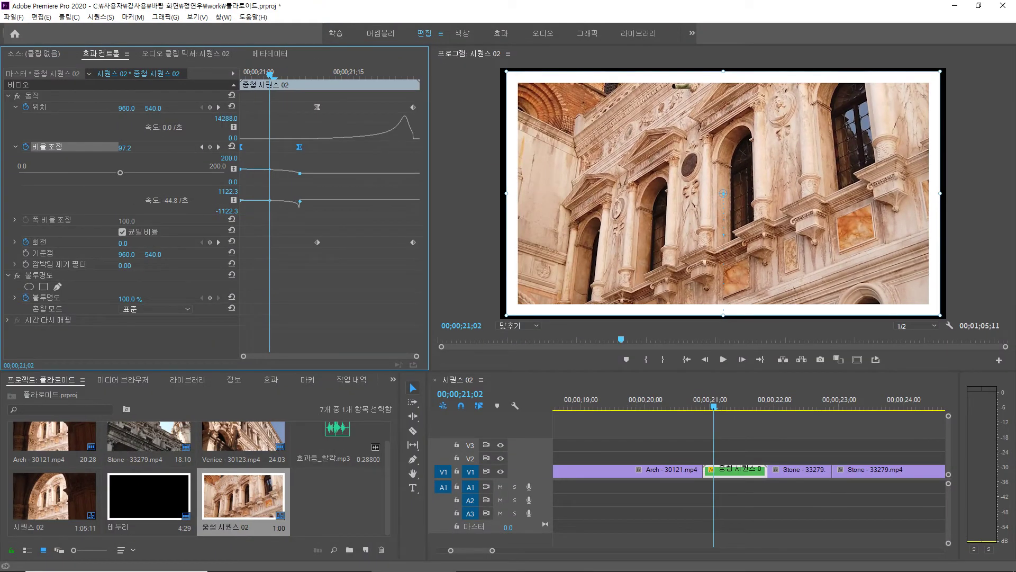
Play the sequence from about 00;00;20;16 to review the eased nested-clip animation.
{"action": "left_click_drag", "start_coordinate": [714, 401], "coordinate": [696, 401]}
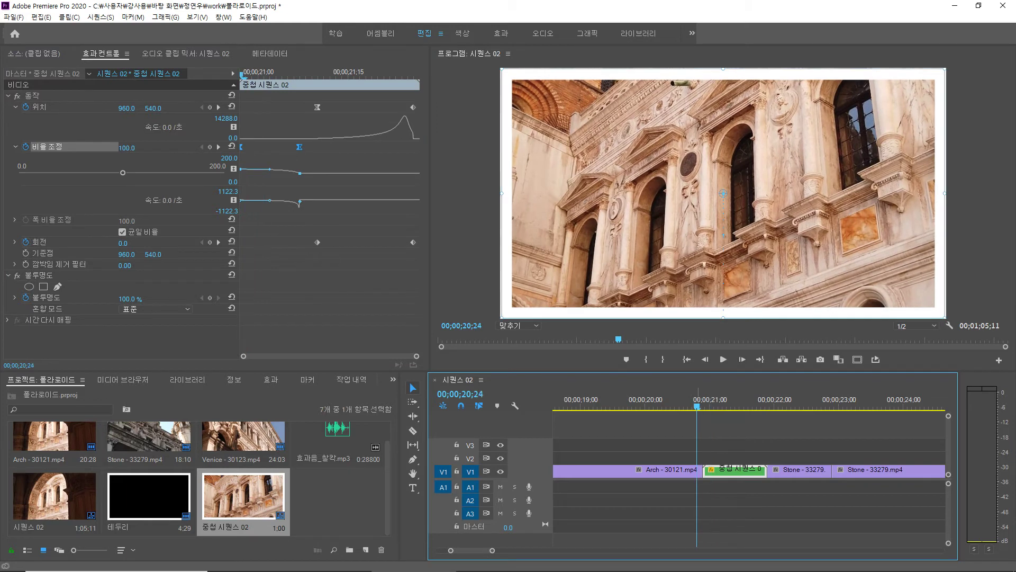
{"action": "left_click", "coordinate": [680, 401]}
{"action": "key", "text": "space"}
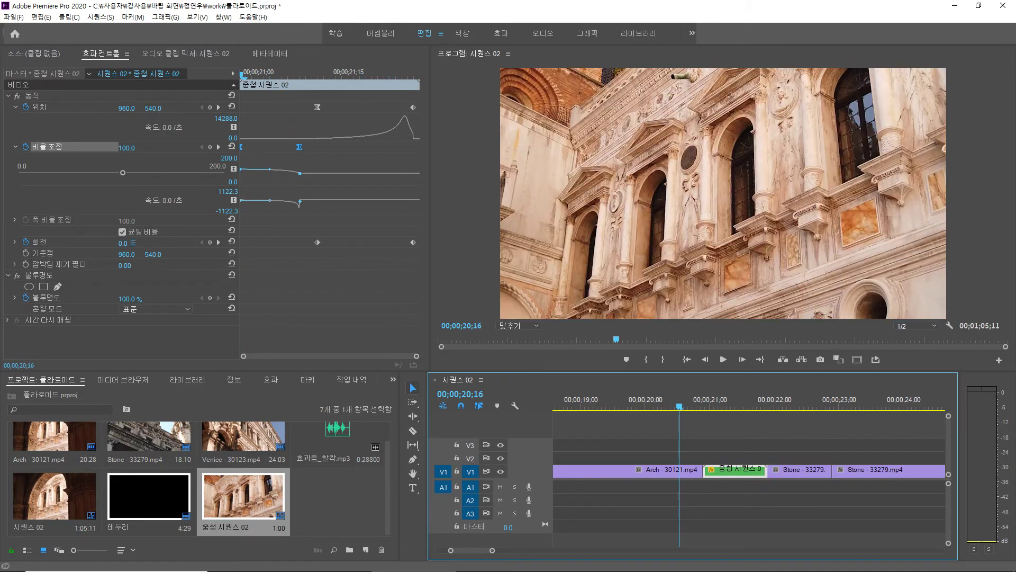
{"action": "key", "text": "space"}
{"action": "key", "text": "space"}
{"action": "key", "text": "space"}
{"action": "key", "text": "space"}
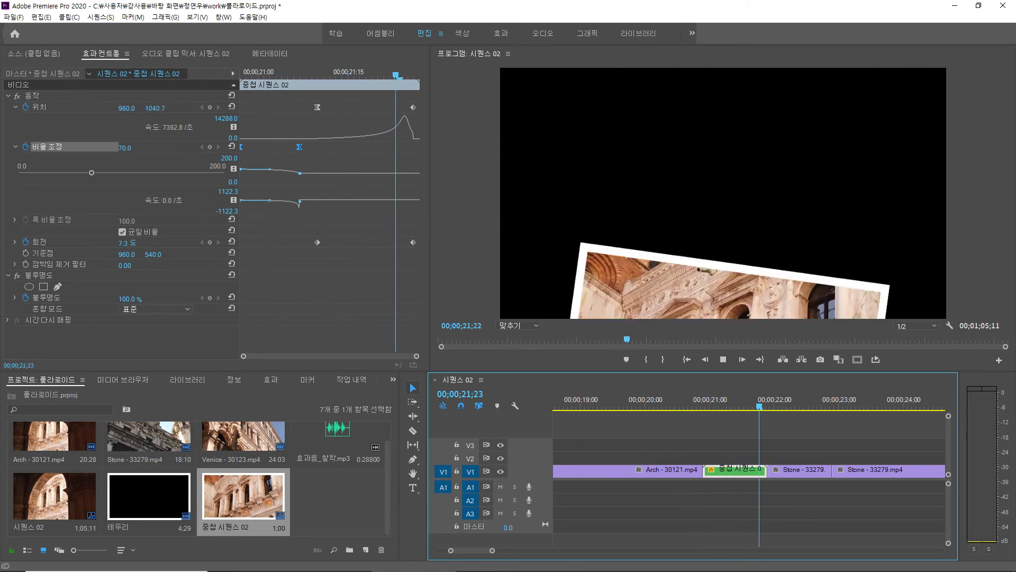
{"action": "key", "text": "space"}
{"action": "key", "text": "space"}
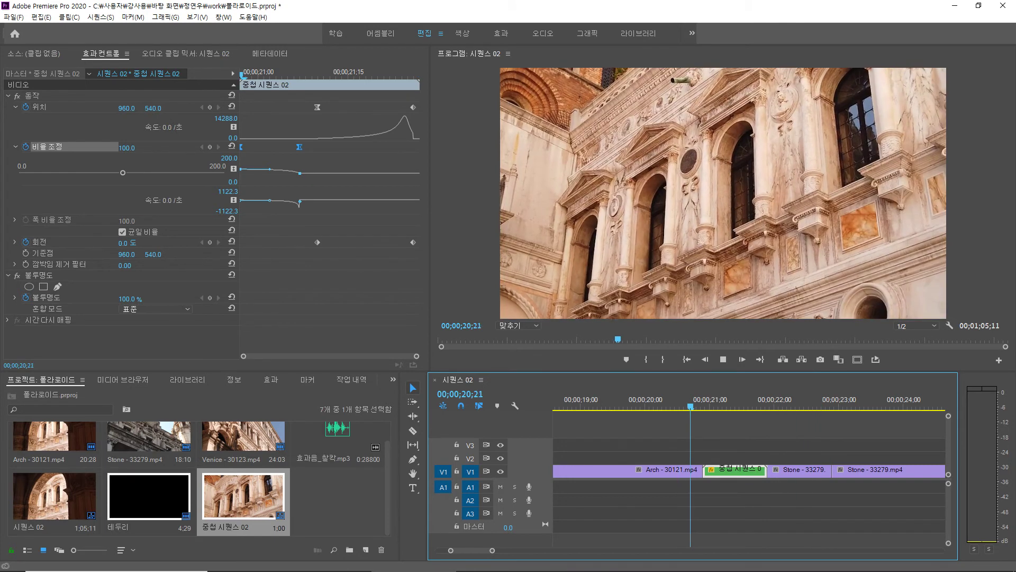
Replay the nested clip's eased shrink-and-fall animation from about 00;00;20;16 and inspect it at 00;00;21;06.
{"action": "key", "text": "space"}
{"action": "key", "text": "space"}
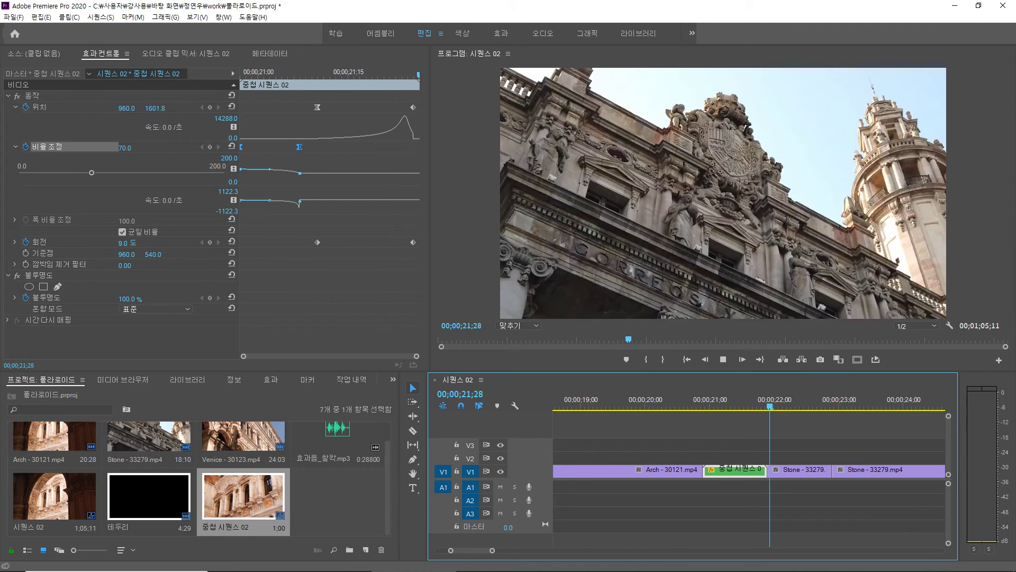
{"action": "key", "text": "space"}
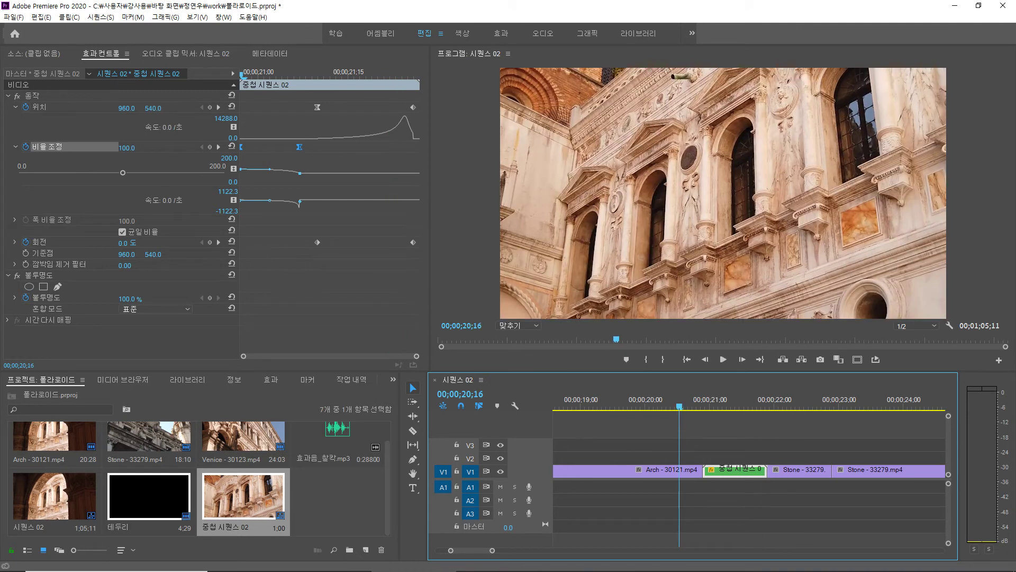
{"action": "mouse_move", "coordinate": [884, 566]}
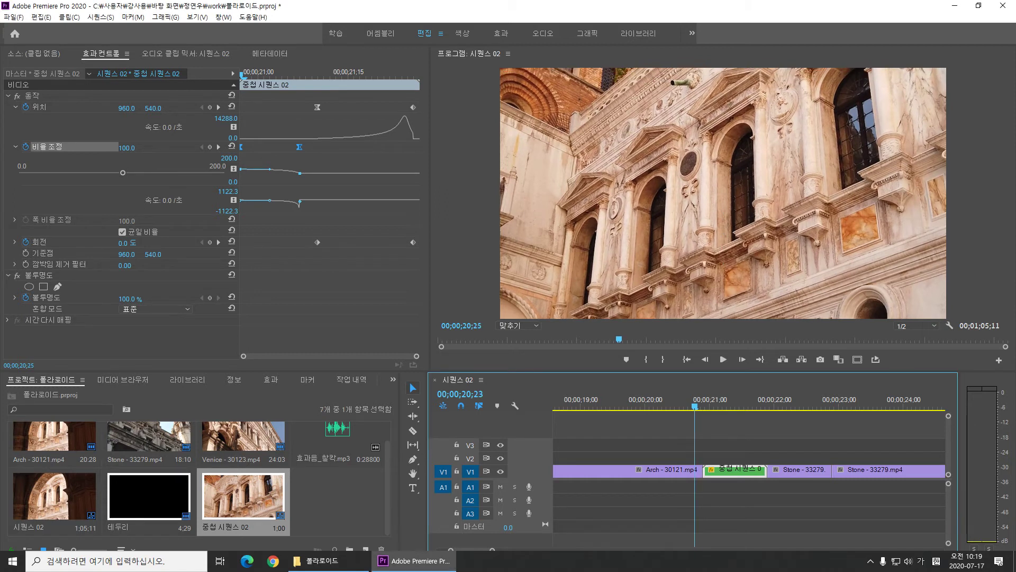
{"action": "key", "text": "space"}
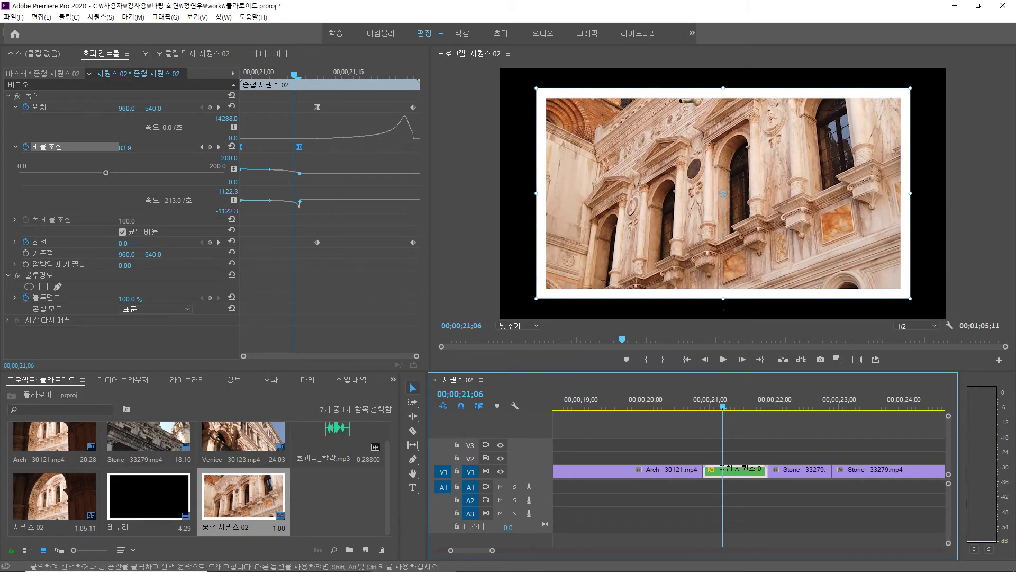
Move the nested clip straight up to track V2 and ripple delete the gap left on V1 so the Stone clip sits beneath it.
{"action": "left_click_drag", "start_coordinate": [733, 471], "coordinate": [734, 457]}
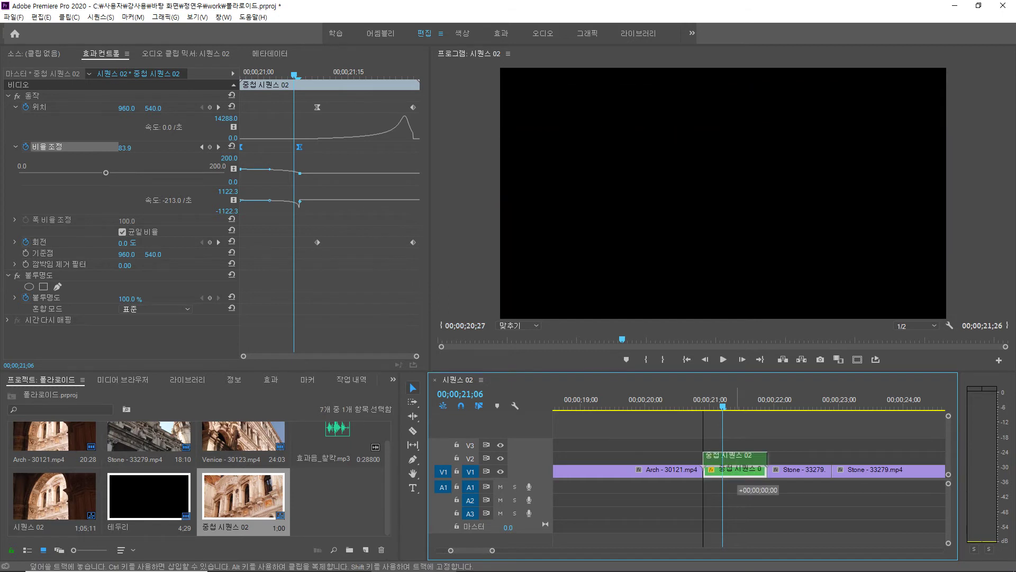
{"action": "left_click_drag", "start_coordinate": [733, 457], "coordinate": [733, 456]}
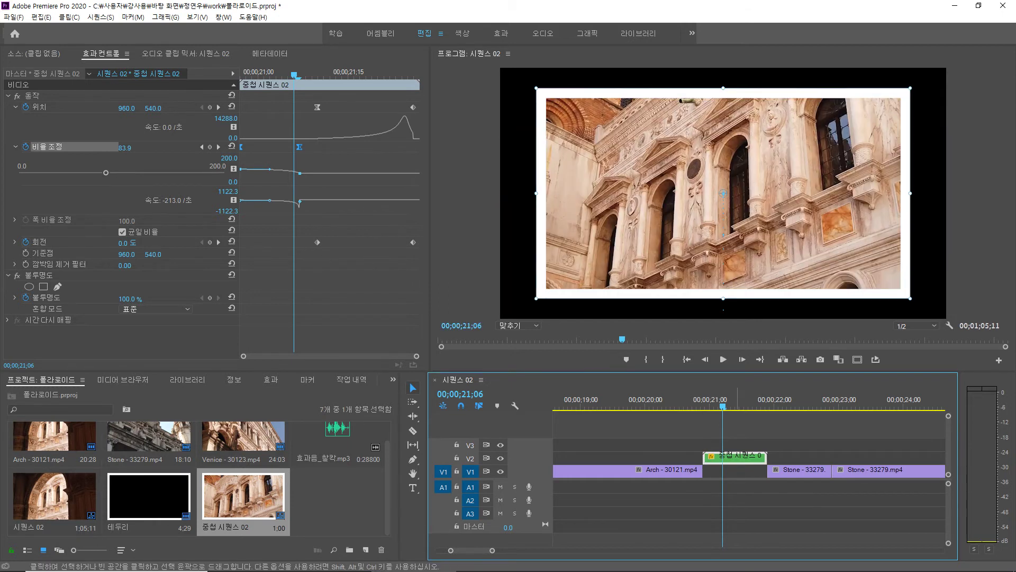
{"action": "left_click", "coordinate": [735, 470]}
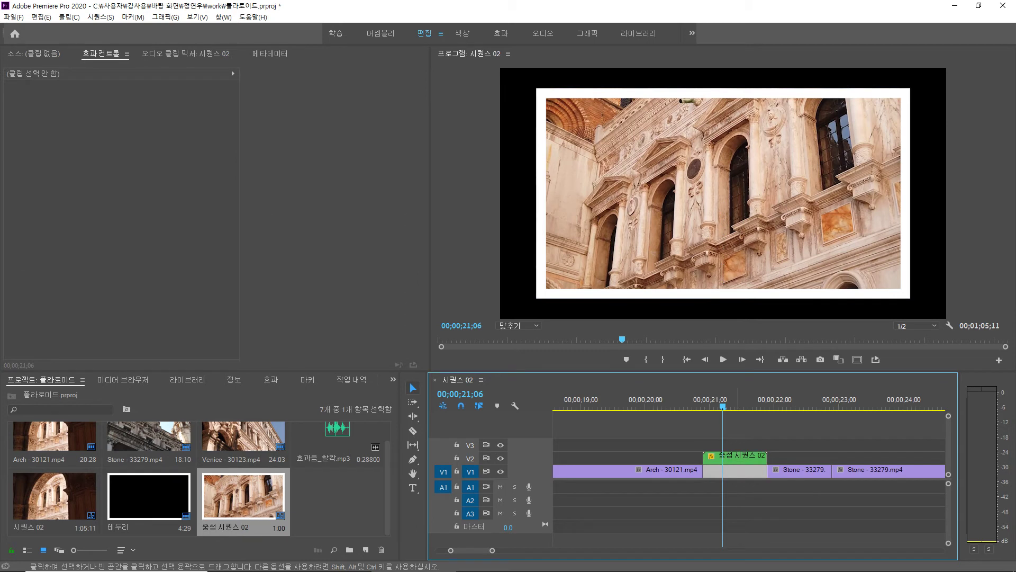
{"action": "right_click", "coordinate": [736, 470]}
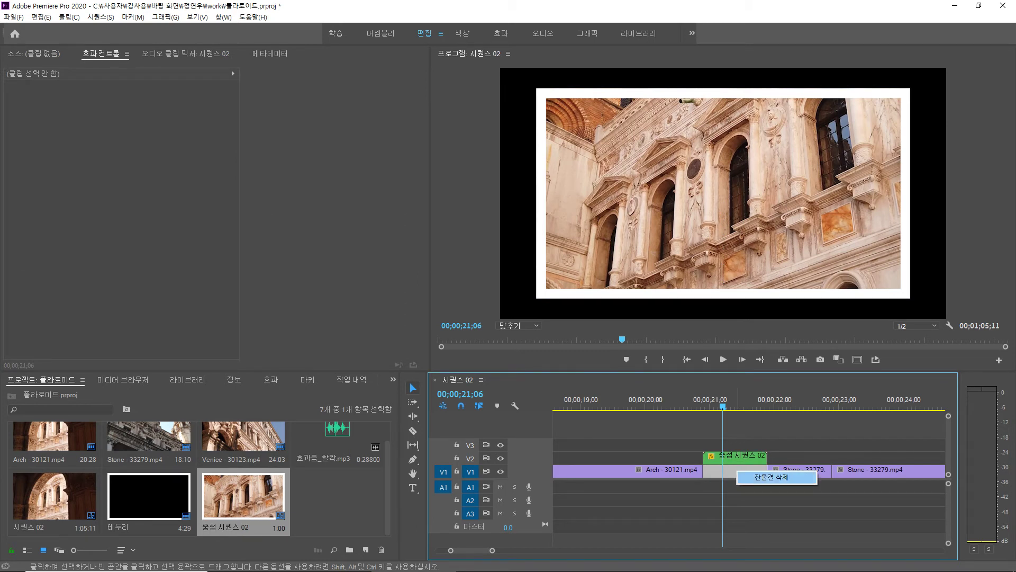
{"action": "left_click", "coordinate": [771, 477]}
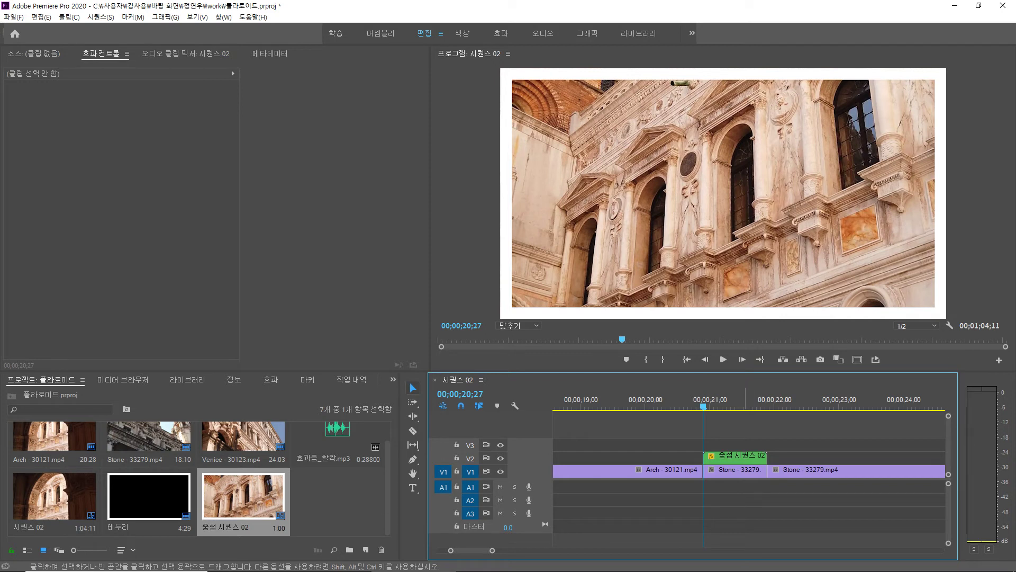
Play the nested clip's animation over the Stone footage from 00;00;20;27 and return to its start.
{"action": "key", "text": "space"}
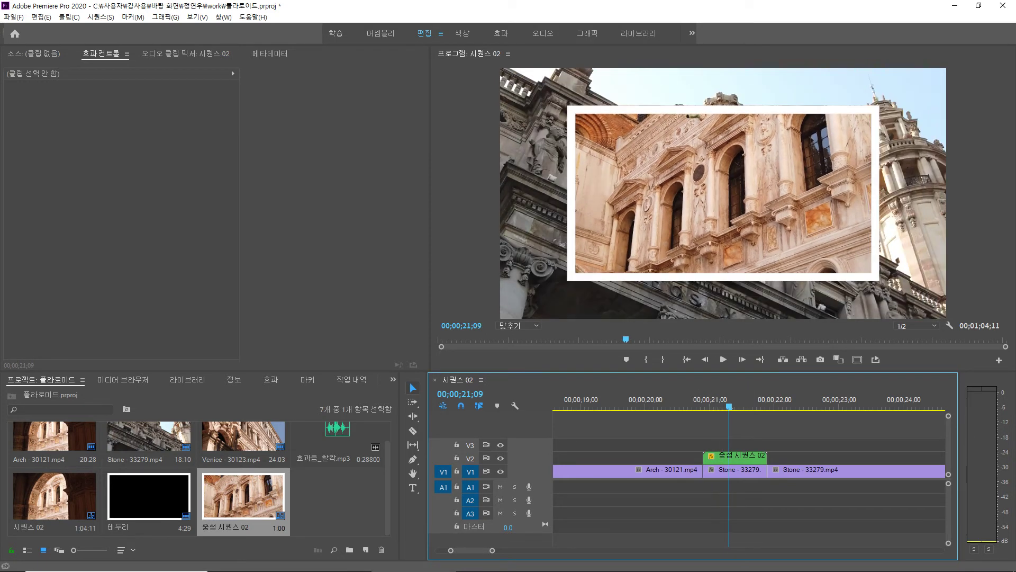
{"action": "left_click_drag", "start_coordinate": [755, 406], "coordinate": [703, 407]}
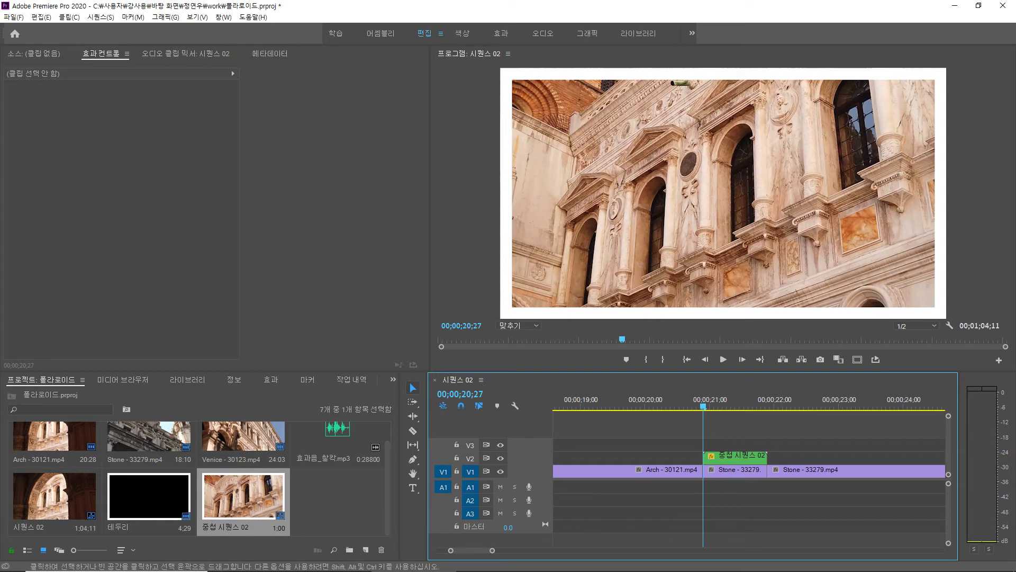
{"action": "key", "text": "space"}
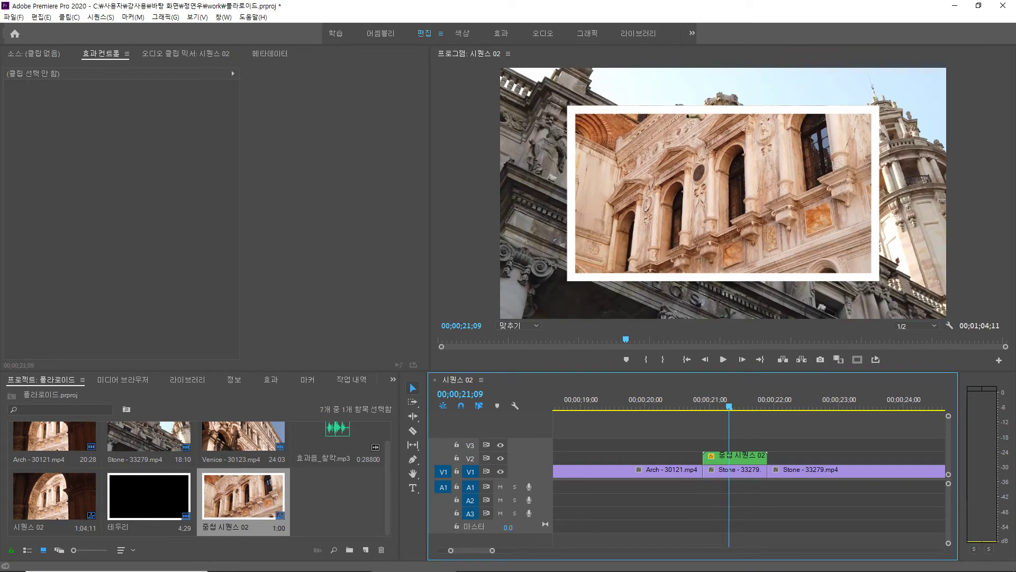
{"action": "left_click_drag", "start_coordinate": [746, 406], "coordinate": [703, 407]}
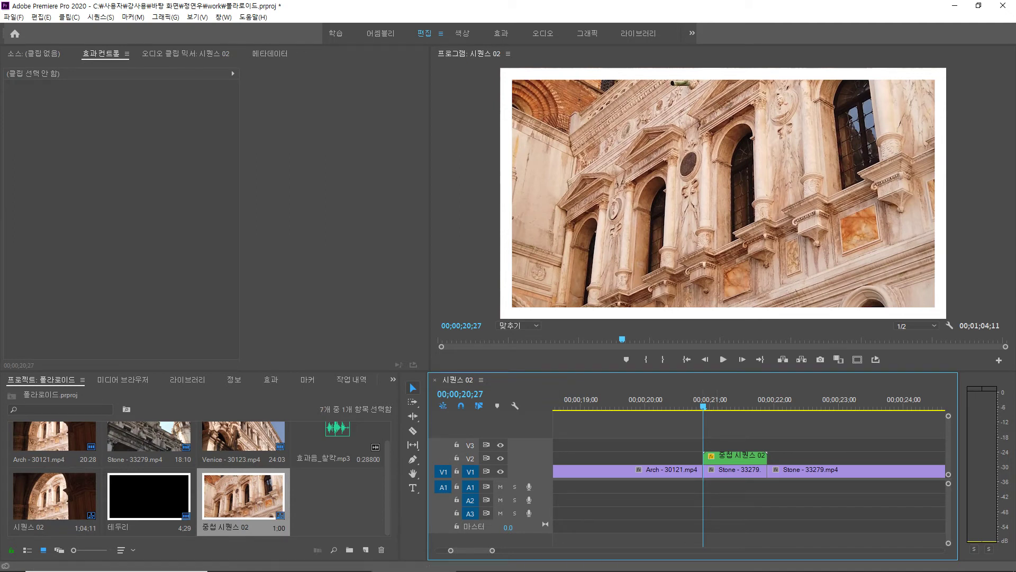
Place the 효과음_찰칵.mp3 sound effect on track A1 at the nested clip's start and shift it a few frames earlier.
{"action": "left_click_drag", "start_coordinate": [338, 439], "coordinate": [709, 487]}
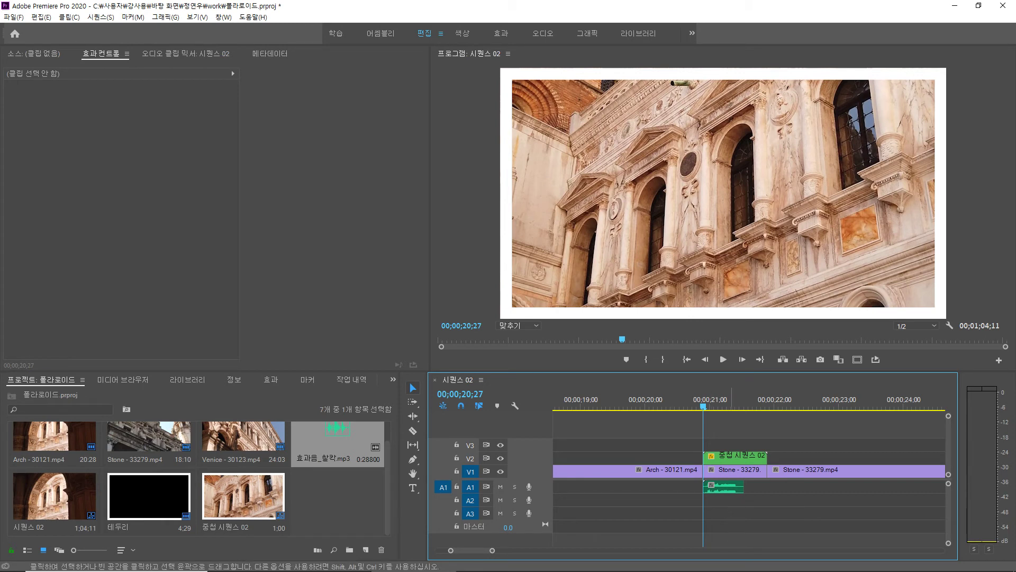
{"action": "left_click", "coordinate": [731, 488]}
{"action": "left_click_drag", "start_coordinate": [731, 489], "coordinate": [725, 488]}
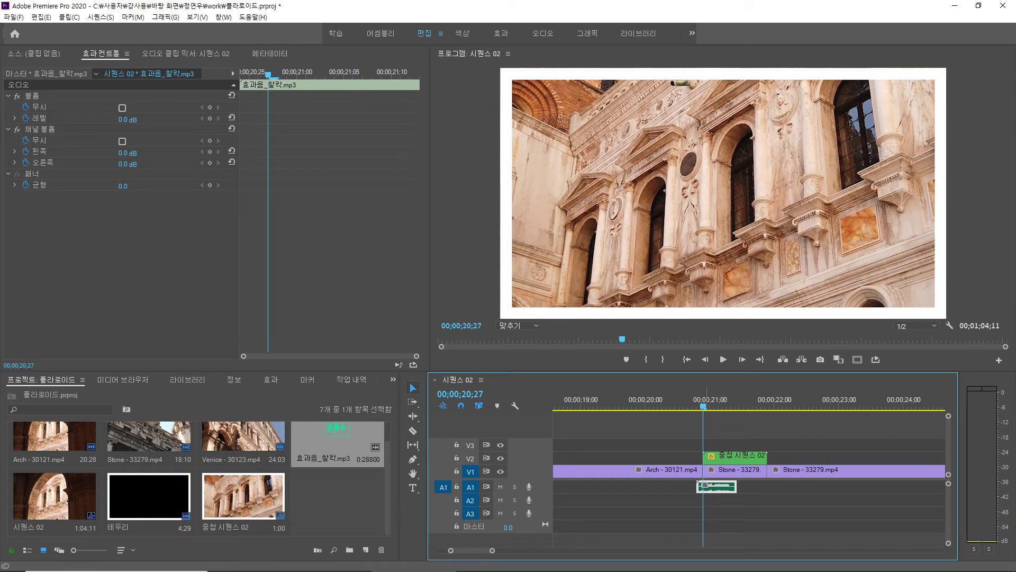
Step frame by frame around 00;00;20;27 to check the shutter sound's timing against the white-bordered freeze frame.
{"action": "key", "text": "Left"}
{"action": "key", "text": "Left"}
{"action": "key", "text": "Left"}
{"action": "key", "text": "Left"}
{"action": "key", "text": "Right"}
{"action": "key", "text": "Right"}
{"action": "key", "text": "Right"}
{"action": "key", "text": "Right"}
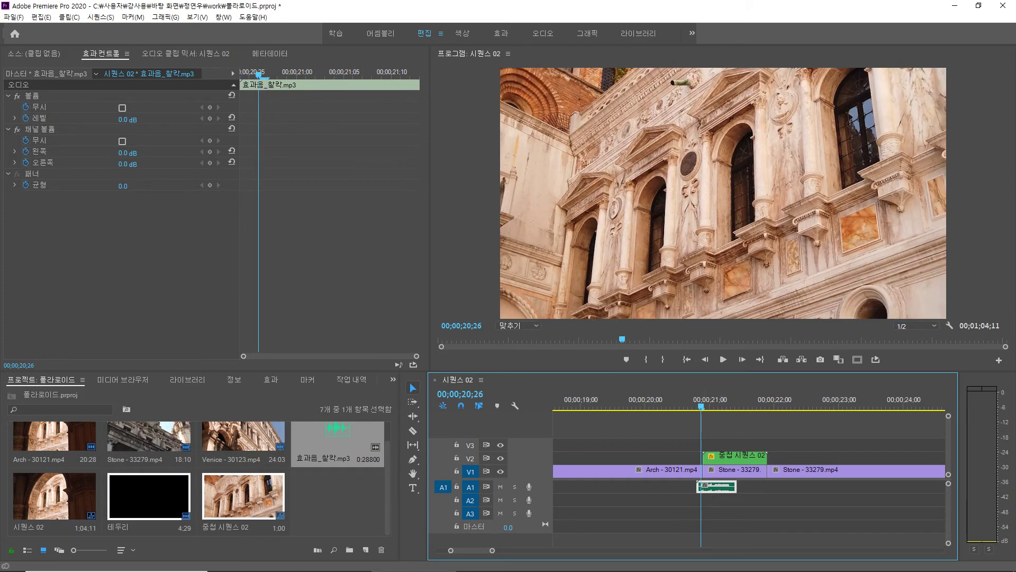
{"action": "key", "text": "Right"}
{"action": "key", "text": "Right"}
{"action": "key", "text": "Right"}
{"action": "key", "text": "Right"}
{"action": "key", "text": "Right"}
{"action": "key", "text": "Right"}
{"action": "key", "text": "Right"}
{"action": "key", "text": "Right"}
{"action": "key", "text": "Right"}
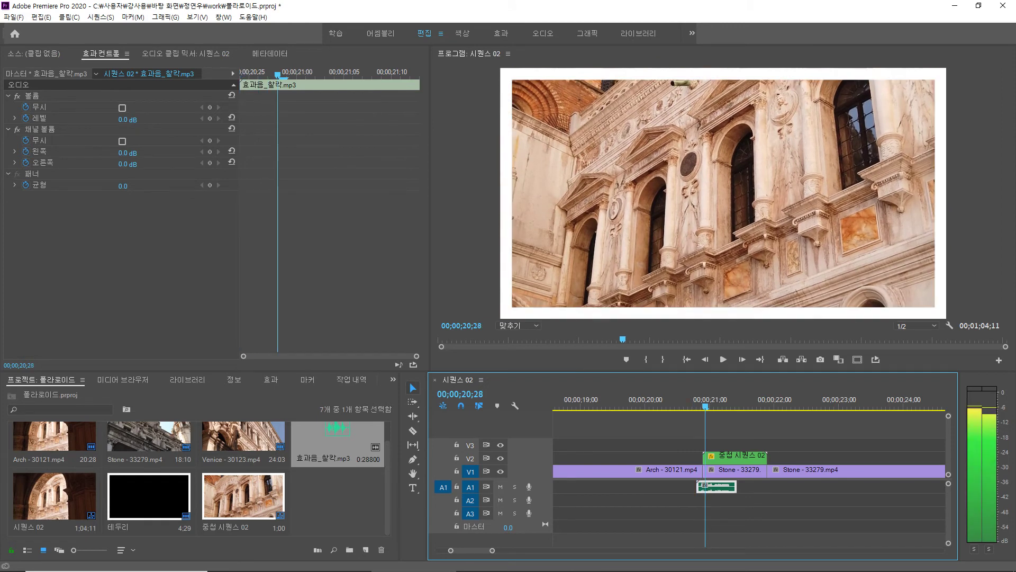
Realign the shutter sound with the nested clip's start at 00;00;20;27 and play the section to check the sync.
{"action": "left_click_drag", "start_coordinate": [723, 407], "coordinate": [684, 407]}
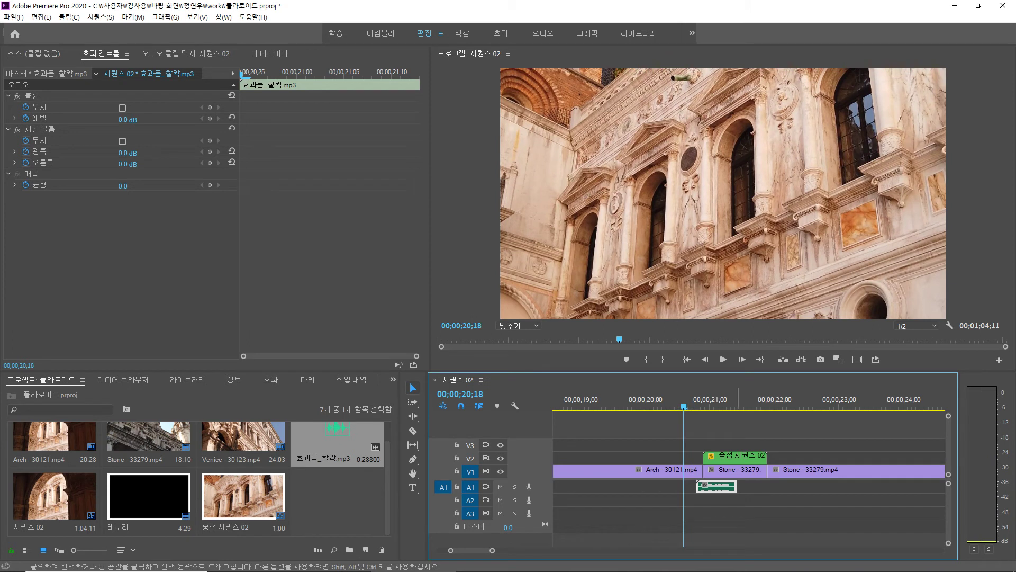
{"action": "left_click_drag", "start_coordinate": [724, 485], "coordinate": [705, 486]}
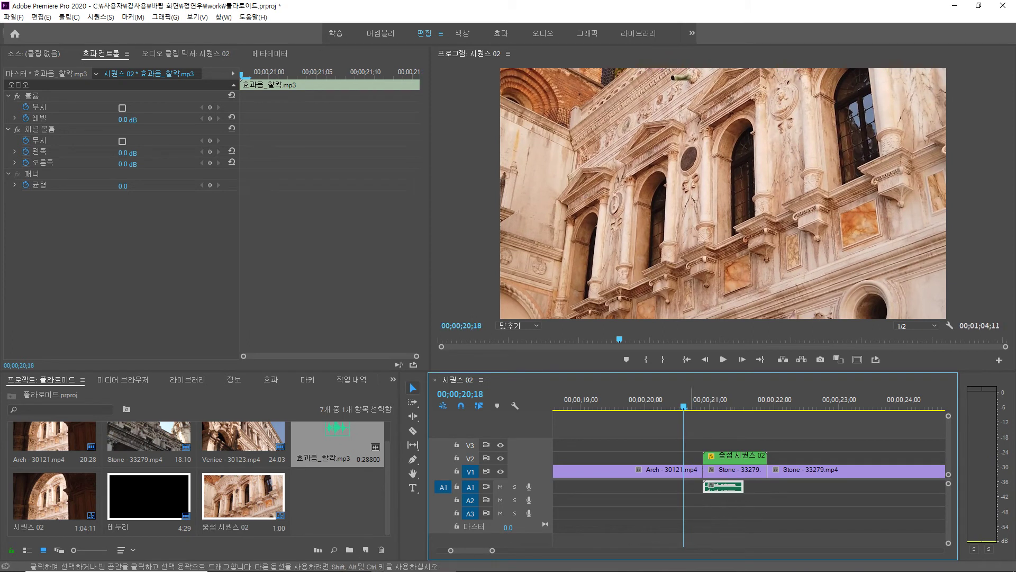
{"action": "left_click_drag", "start_coordinate": [683, 406], "coordinate": [704, 406]}
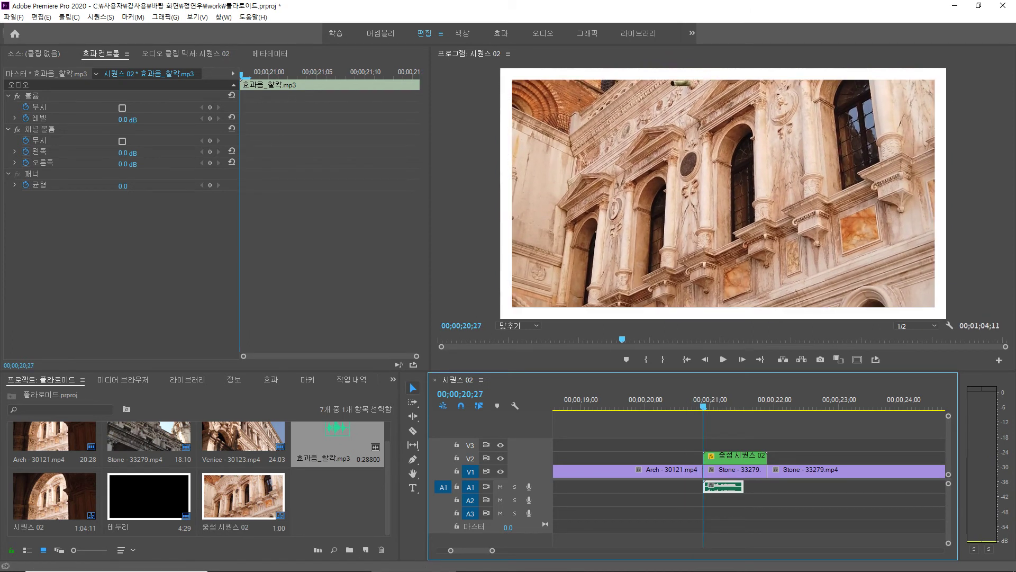
{"action": "key", "text": "space"}
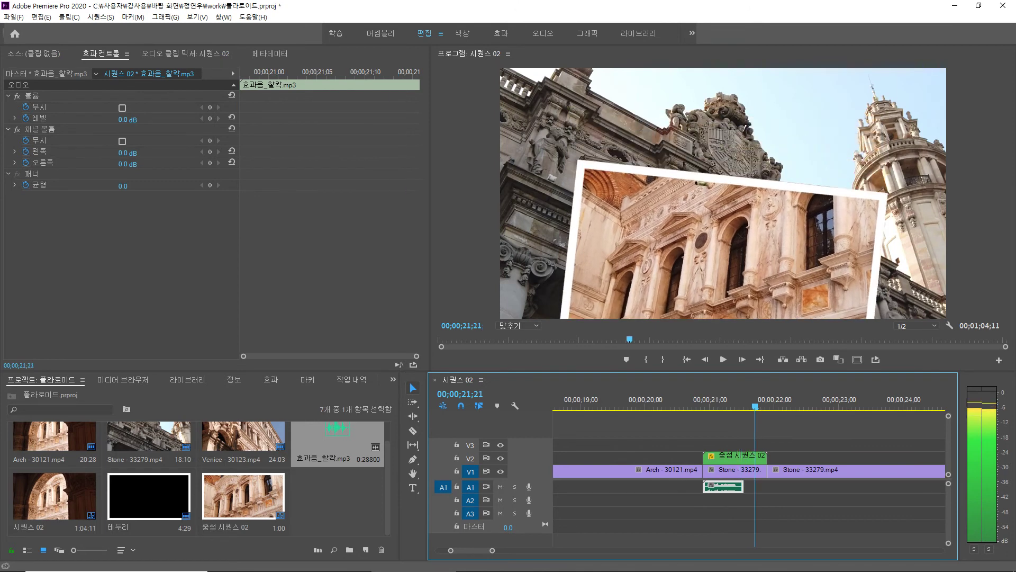
{"action": "left_click_drag", "start_coordinate": [729, 406], "coordinate": [703, 407]}
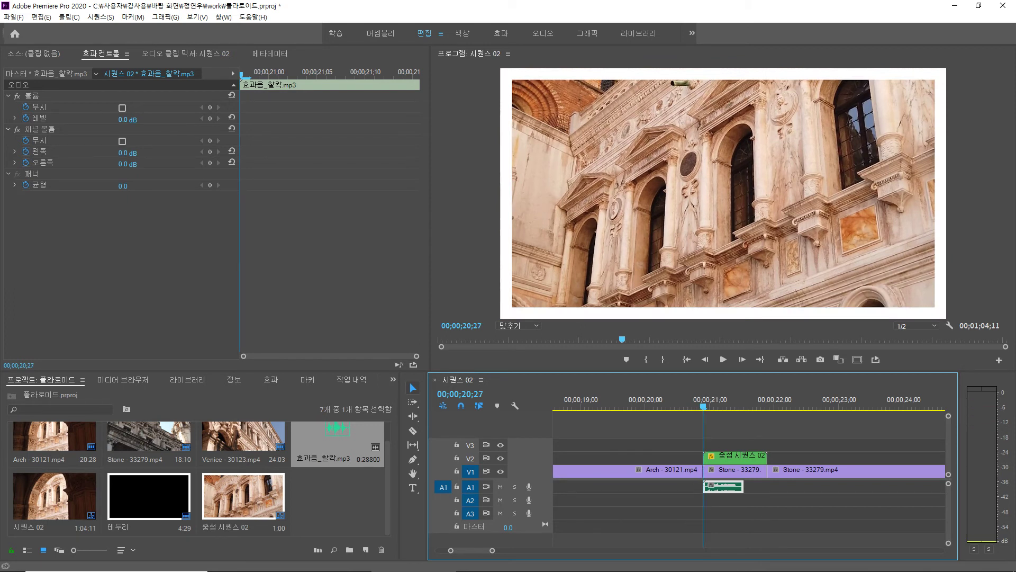
Create a white 1920 x 1080 color matte with the default name and place it on track V3, spanning the nested clip.
{"action": "left_click", "coordinate": [365, 550]}
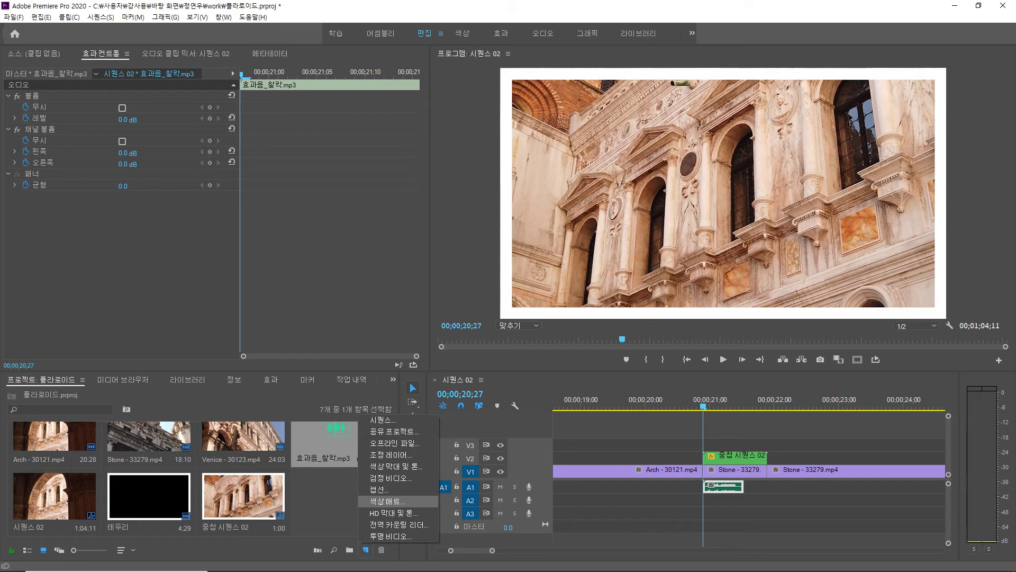
{"action": "left_click", "coordinate": [392, 501]}
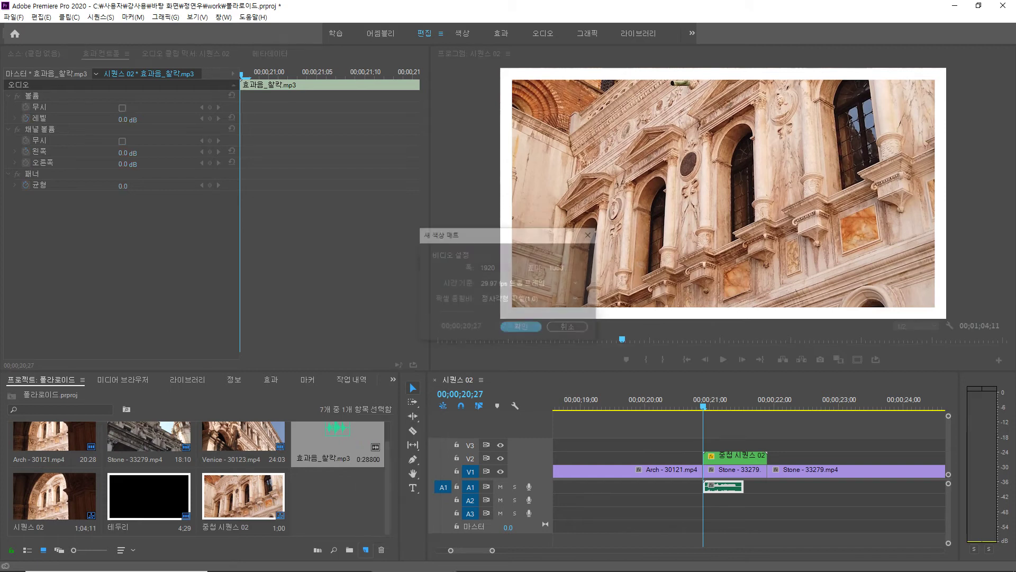
{"action": "key", "text": "Return"}
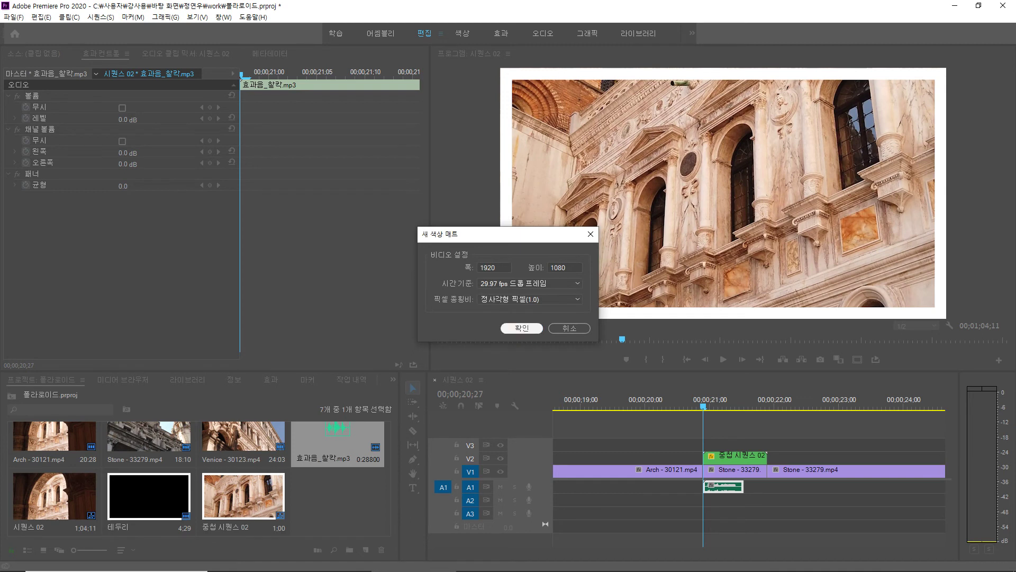
{"action": "left_click_drag", "start_coordinate": [258, 160], "coordinate": [257, 293]}
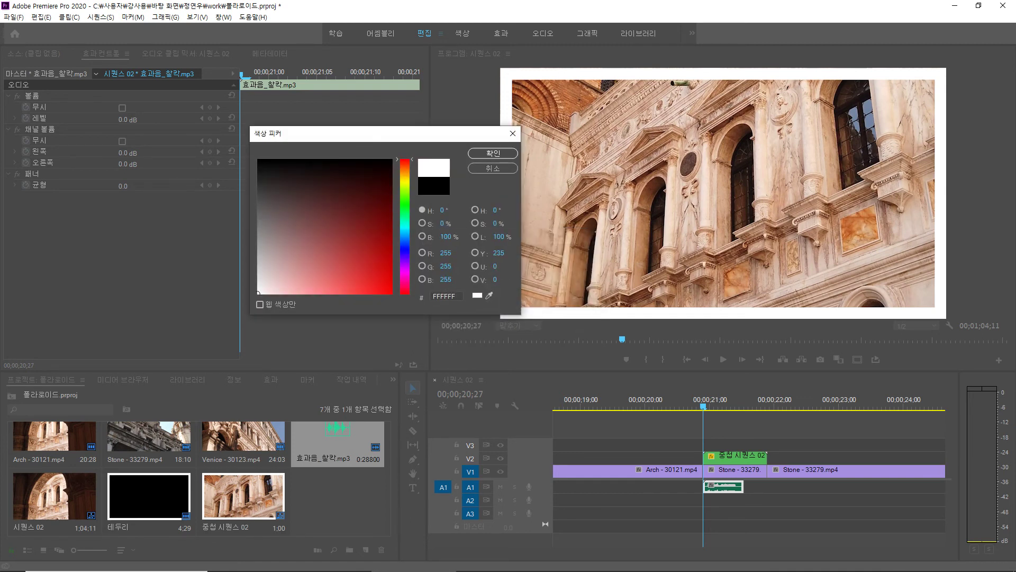
{"action": "left_click", "coordinate": [493, 153]}
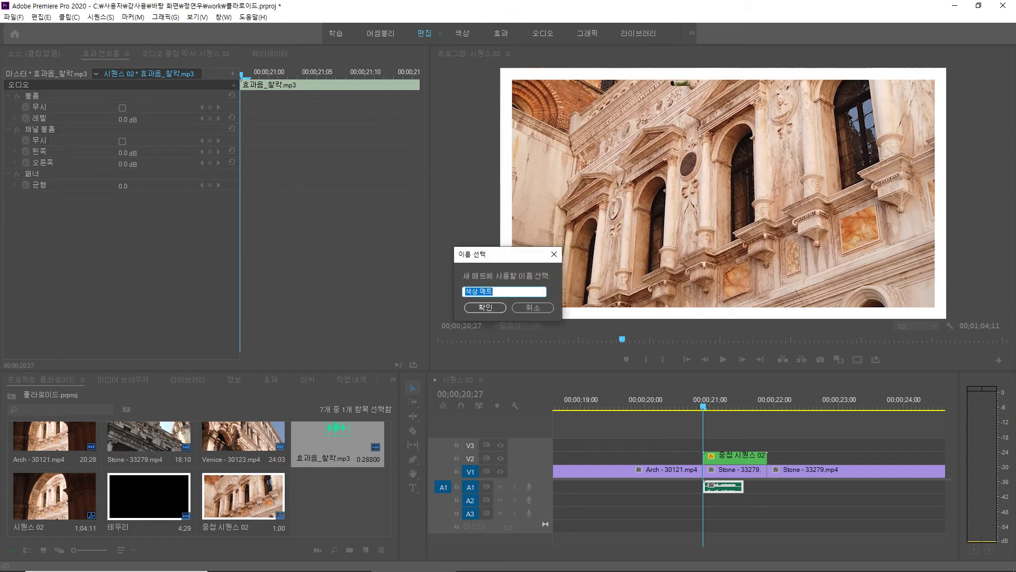
{"action": "key", "text": "Return"}
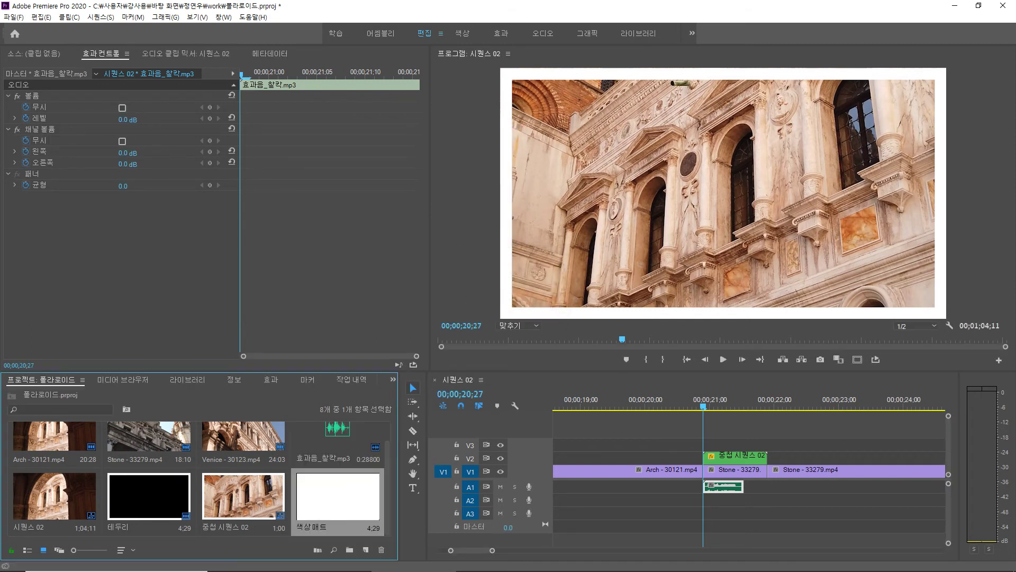
{"action": "left_click_drag", "start_coordinate": [337, 497], "coordinate": [591, 444]}
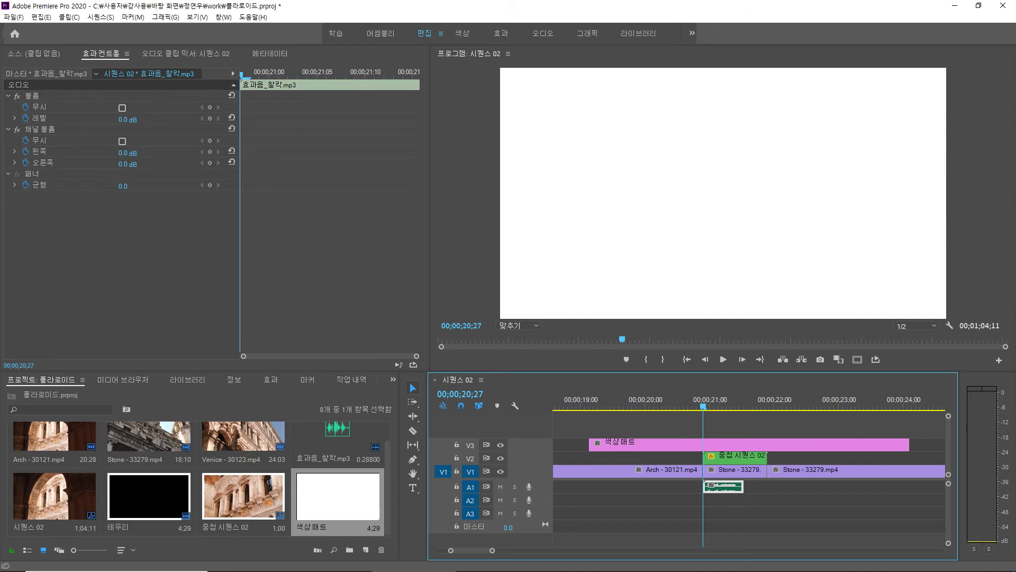
Apply the Cross Dissolve (교차 디졸브) video transition to both the start and the end of the white color matte on V3.
{"action": "key", "text": "shift+7"}
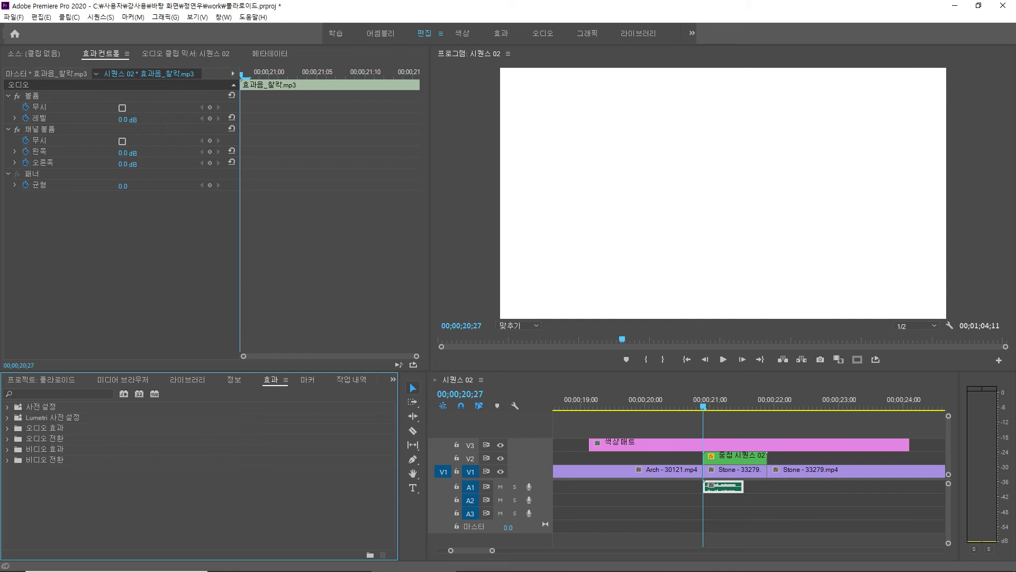
{"action": "left_click", "coordinate": [8, 460]}
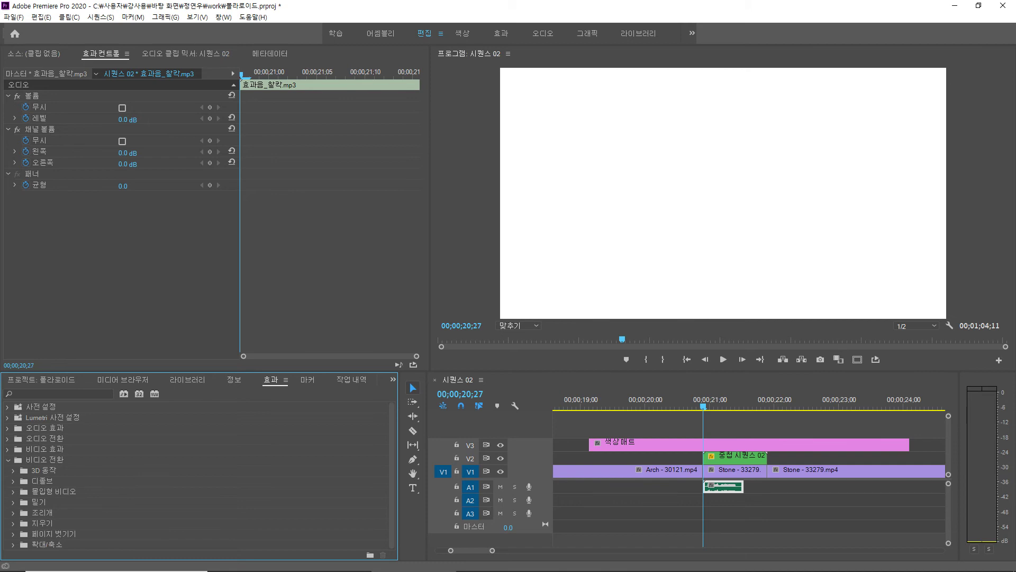
{"action": "left_click", "coordinate": [13, 481]}
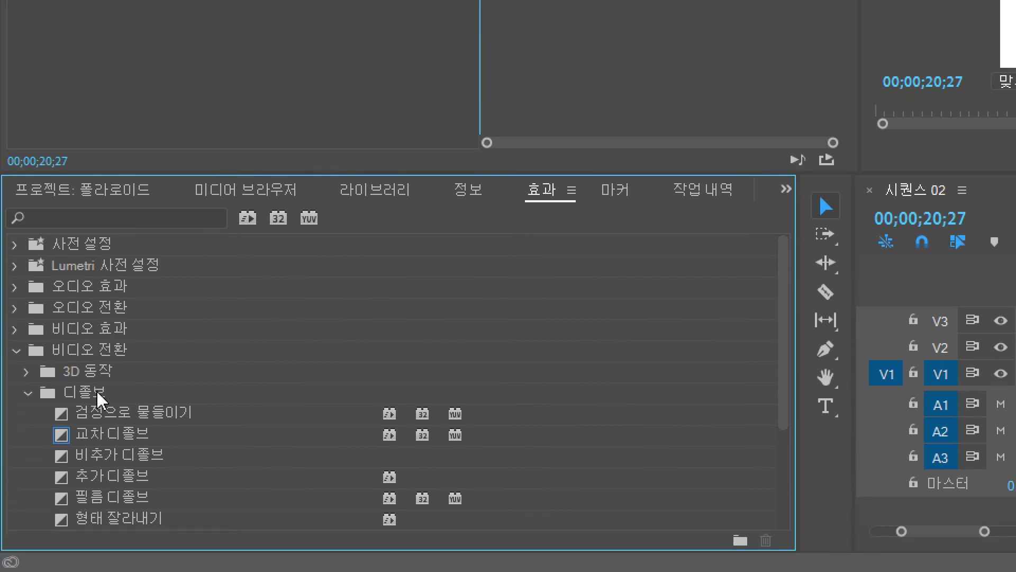
{"action": "left_click", "coordinate": [105, 434]}
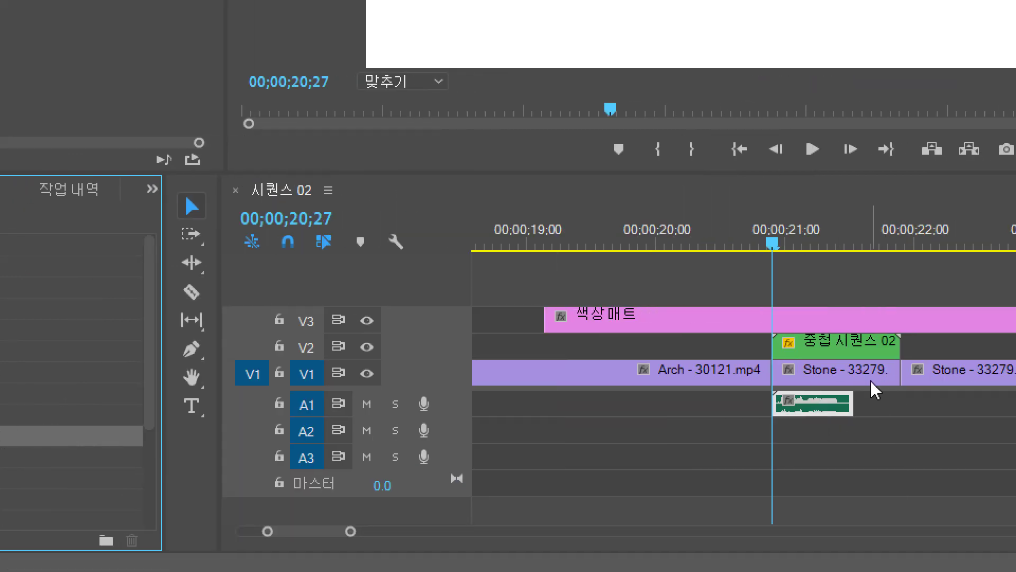
{"action": "left_click_drag", "start_coordinate": [541, 316], "coordinate": [558, 320]}
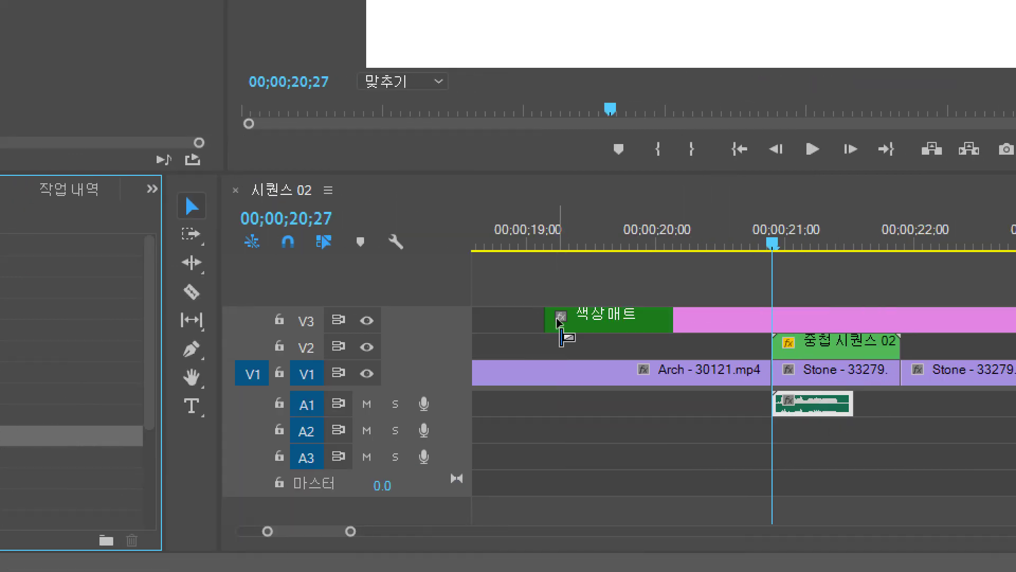
{"action": "left_click_drag", "start_coordinate": [558, 320], "coordinate": [741, 312]}
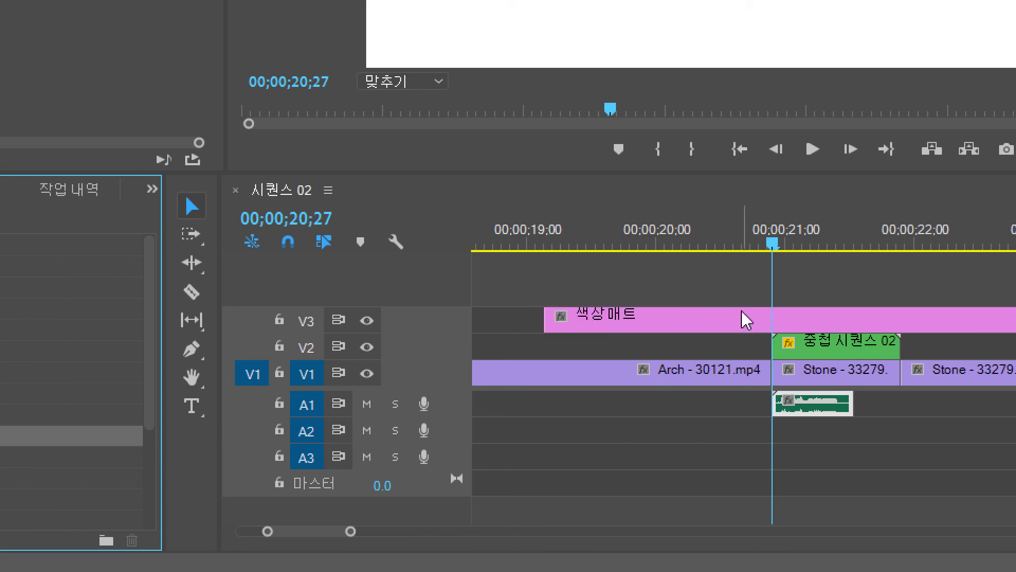
{"action": "left_click_drag", "start_coordinate": [635, 324], "coordinate": [550, 327]}
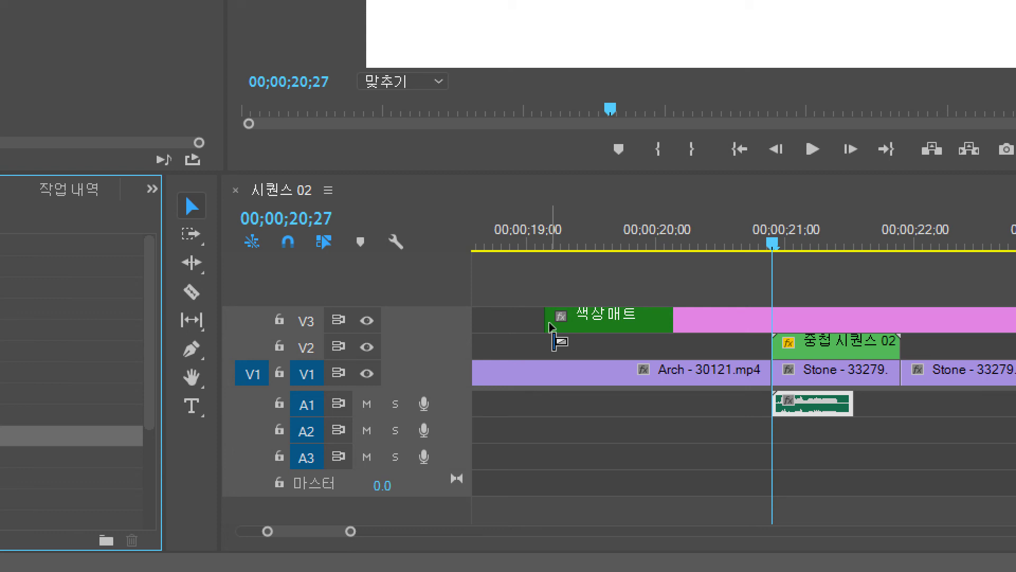
{"action": "mouse_move", "coordinate": [549, 324]}
{"action": "left_mouse_down"}
{"action": "mouse_move", "coordinate": [522, 324]}
{"action": "mouse_move", "coordinate": [551, 326]}
{"action": "mouse_move", "coordinate": [549, 316]}
{"action": "left_mouse_up"}
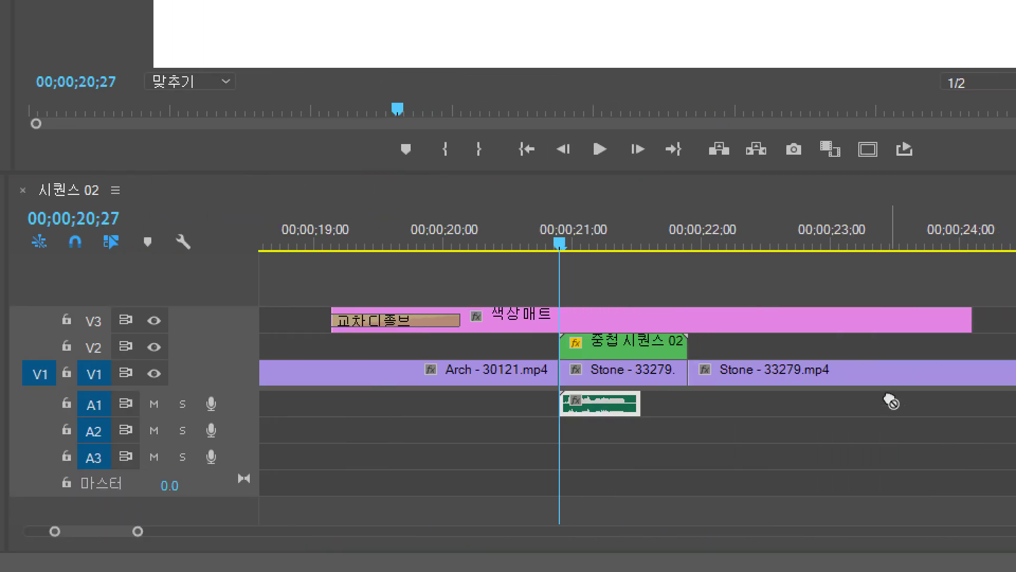
{"action": "left_click_drag", "start_coordinate": [871, 360], "coordinate": [829, 329]}
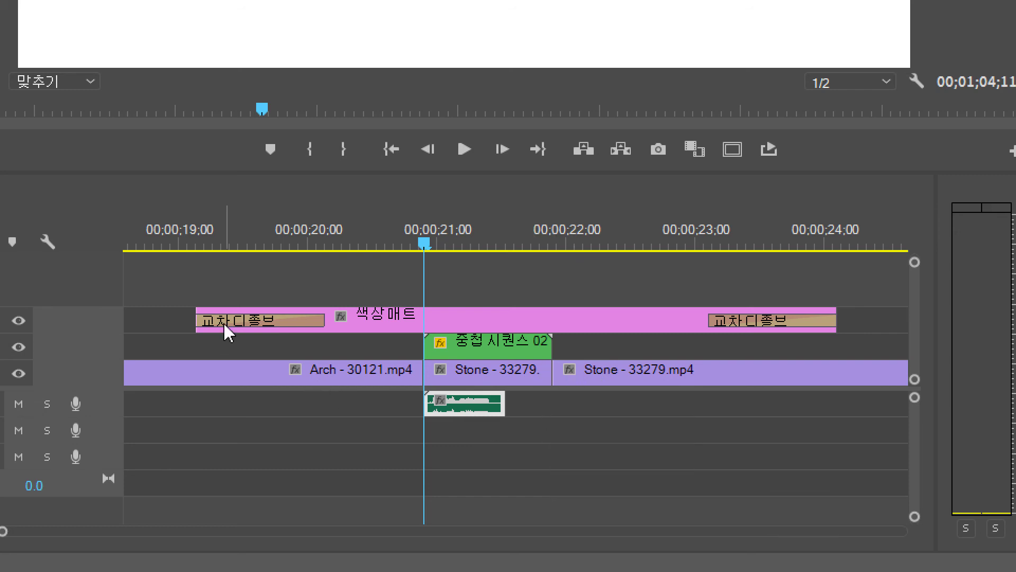
Set the duration of the cross dissolve at the color matte's start to 5 frames.
{"action": "left_click", "coordinate": [224, 322]}
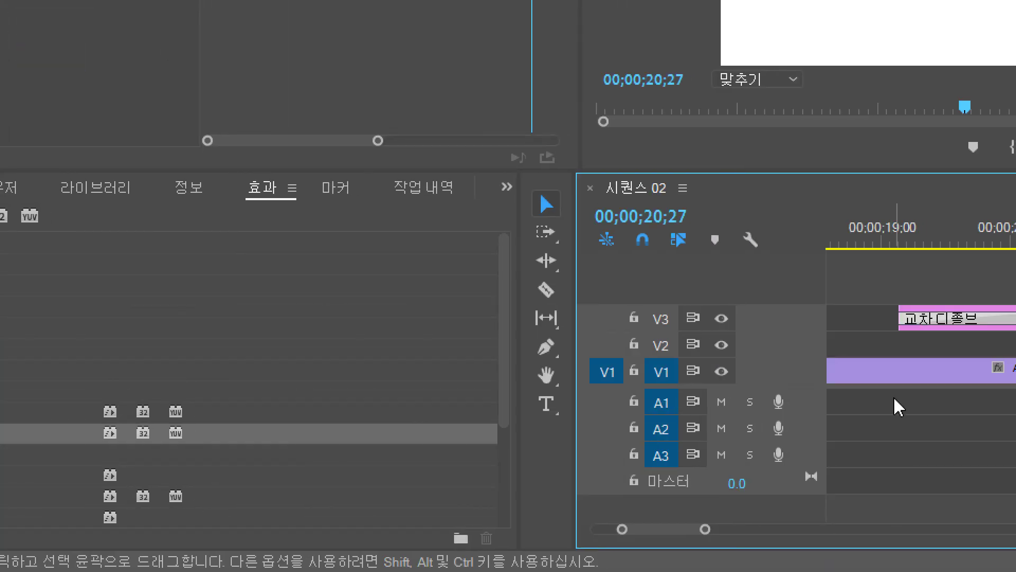
{"action": "mouse_move", "coordinate": [888, 319]}
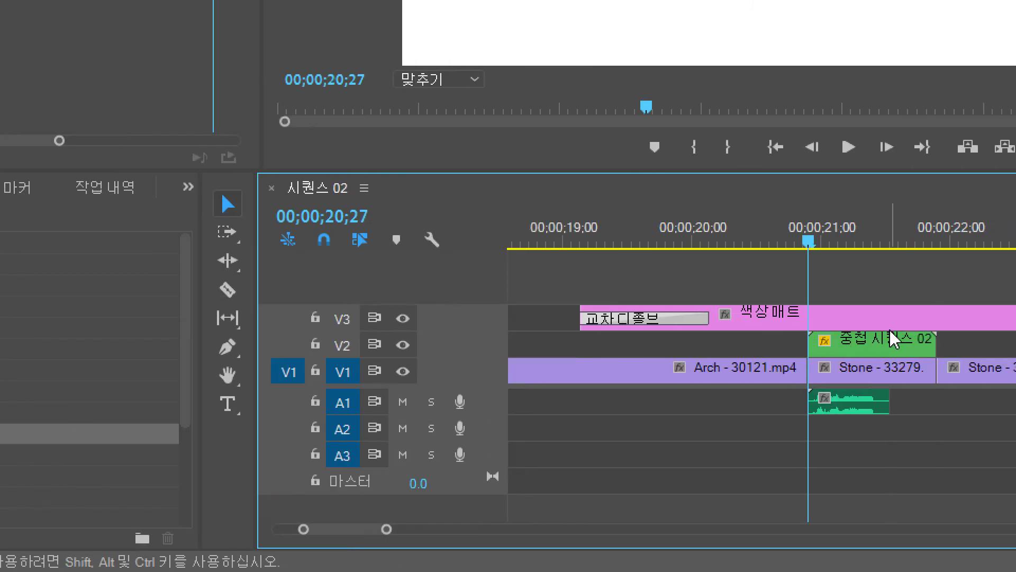
{"action": "mouse_move", "coordinate": [893, 338]}
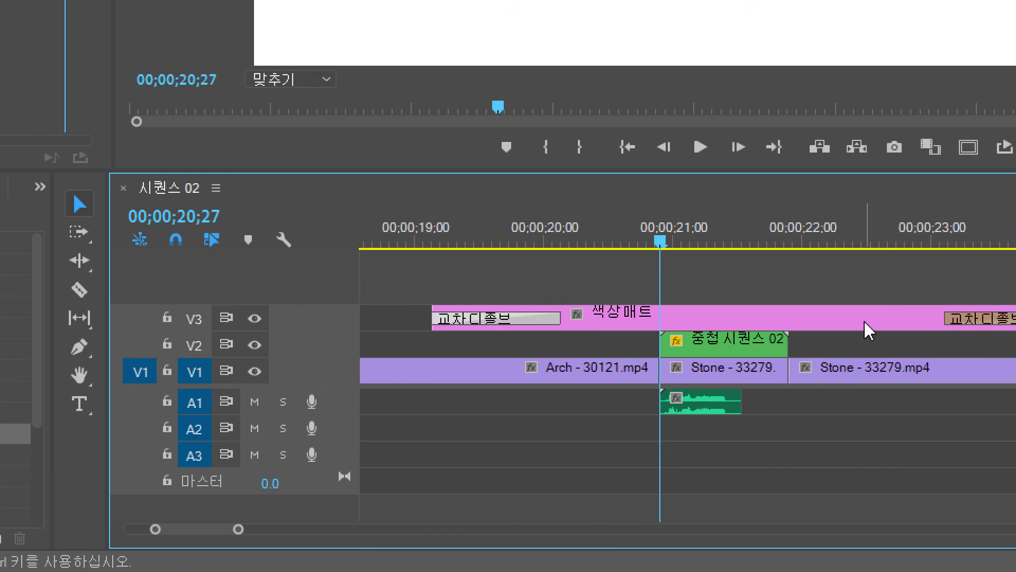
{"action": "mouse_move", "coordinate": [868, 331]}
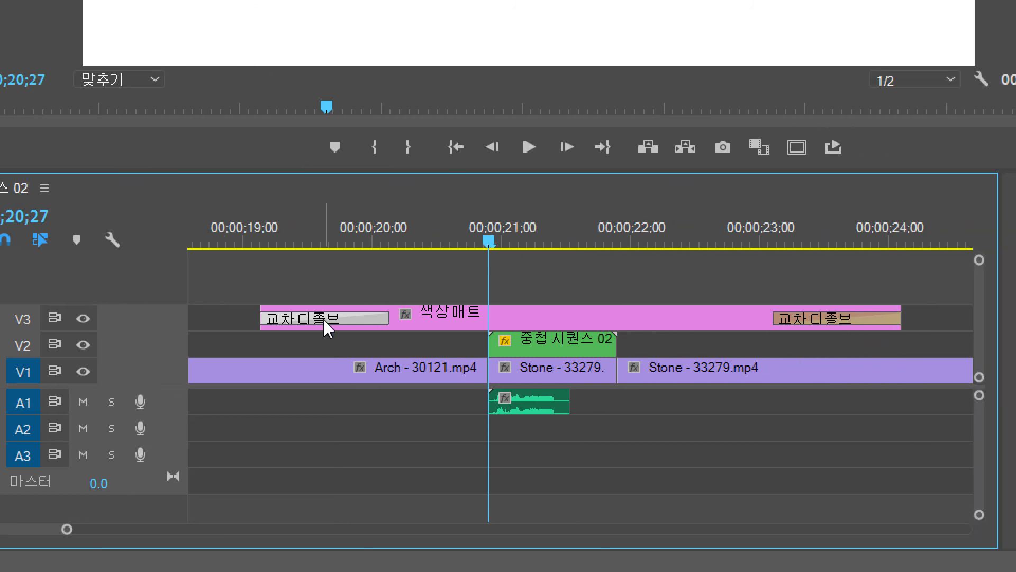
{"action": "mouse_move", "coordinate": [324, 320]}
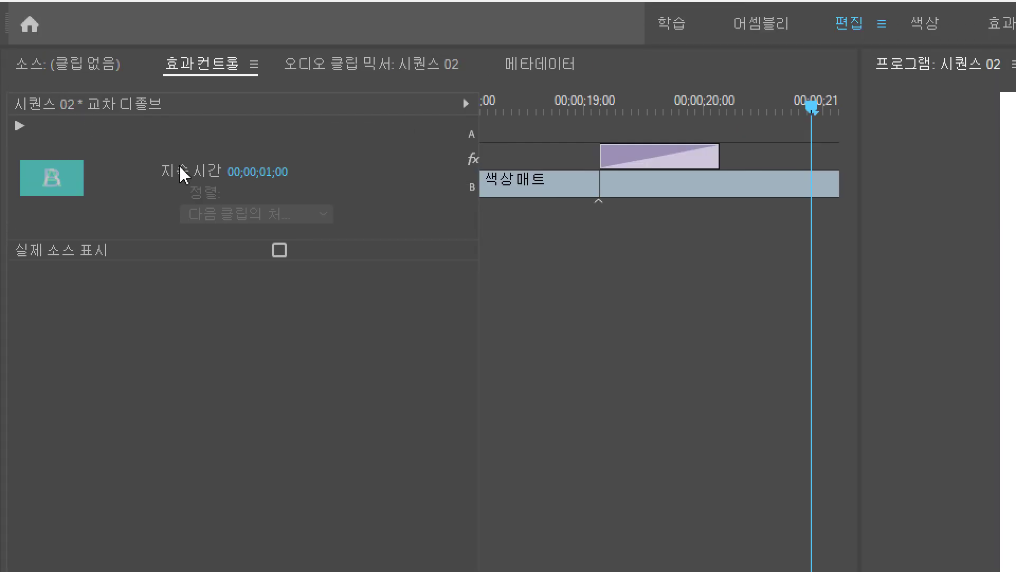
{"action": "left_click", "coordinate": [276, 174]}
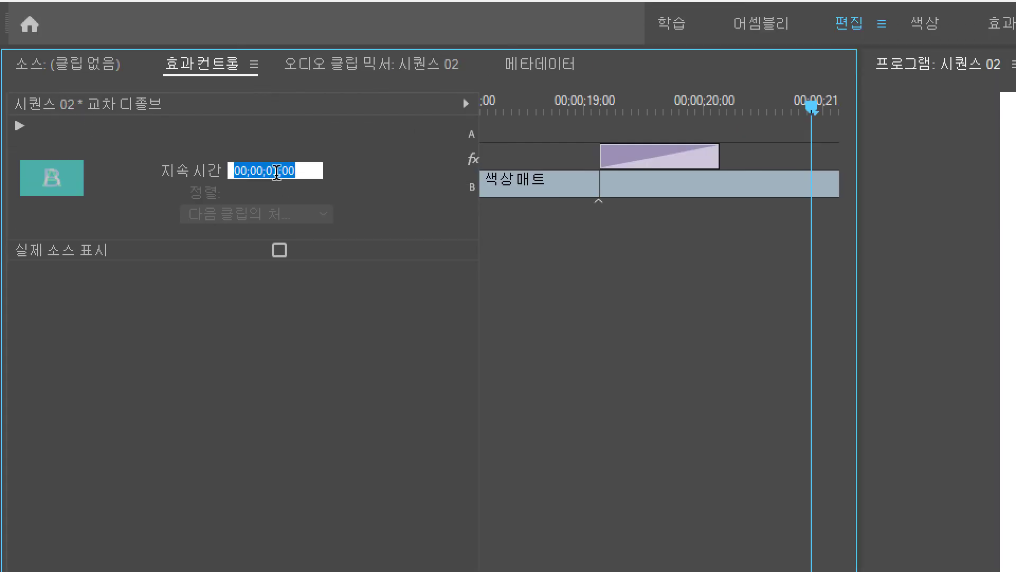
{"action": "type", "text": "5"}
{"action": "key", "text": "Return"}
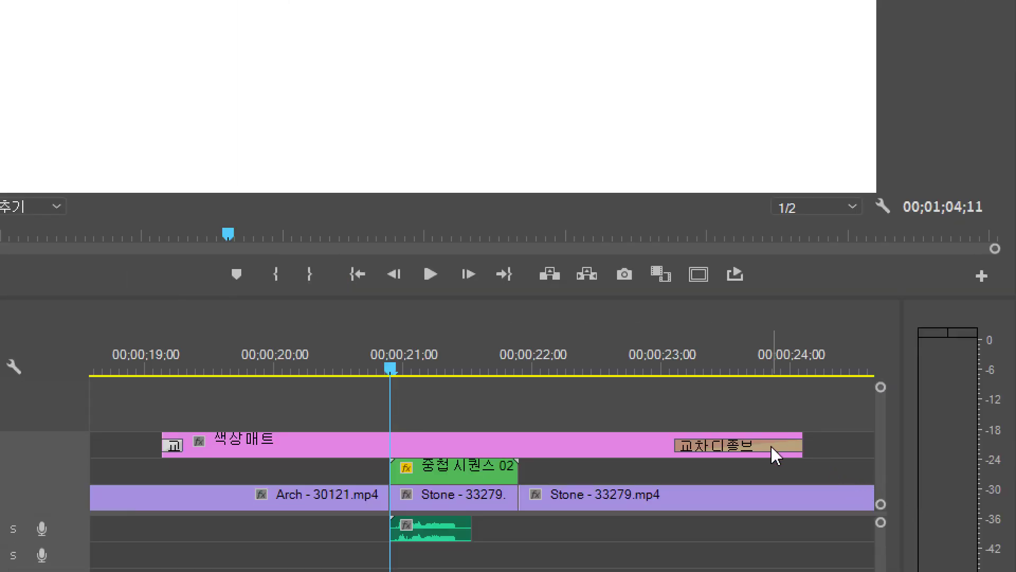
Set the duration of the cross dissolve at the color matte's end to 5 frames.
{"action": "left_click", "coordinate": [771, 446]}
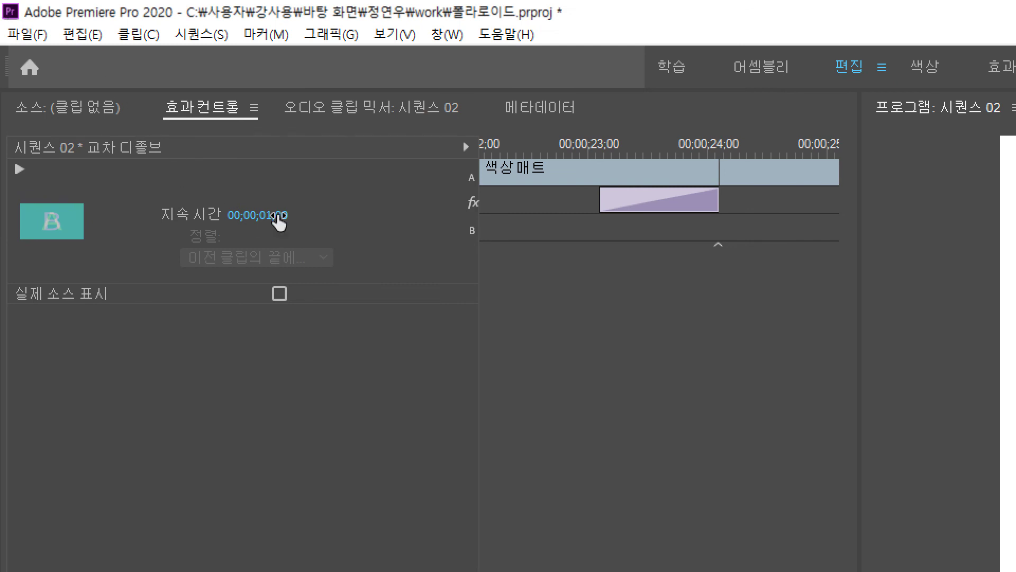
{"action": "left_click", "coordinate": [277, 216]}
{"action": "type", "text": "5"}
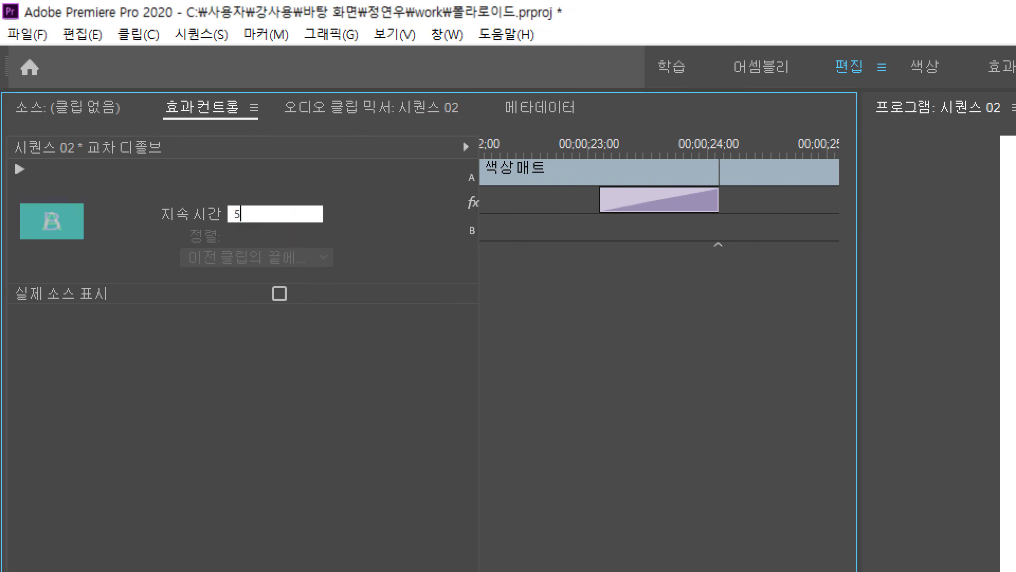
{"action": "key", "text": "Return"}
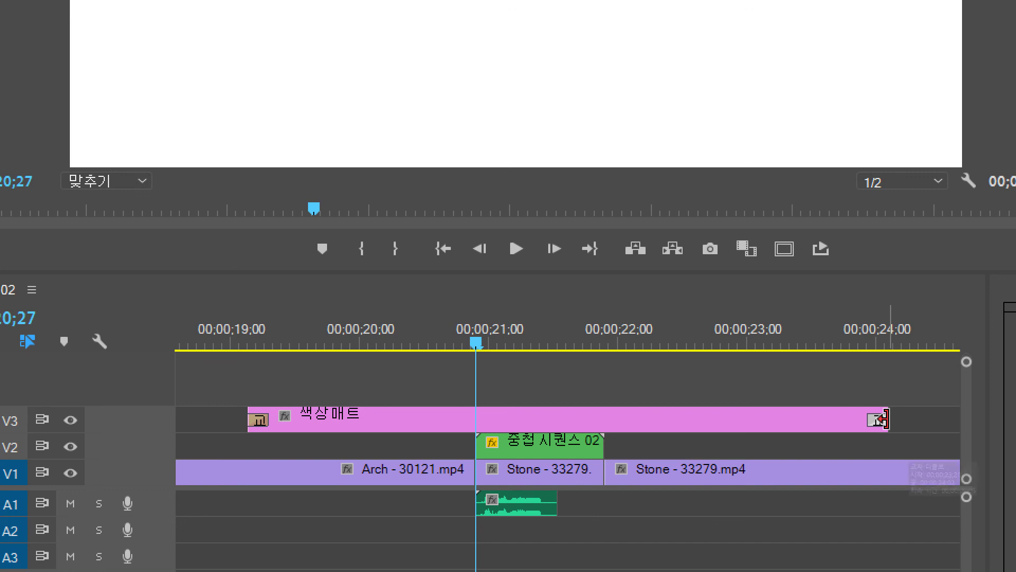
Shorten the color matte until its two dissolves nearly meet and center it over the nested clip's start at 00;00;20;27.
{"action": "left_click_drag", "start_coordinate": [880, 419], "coordinate": [284, 422]}
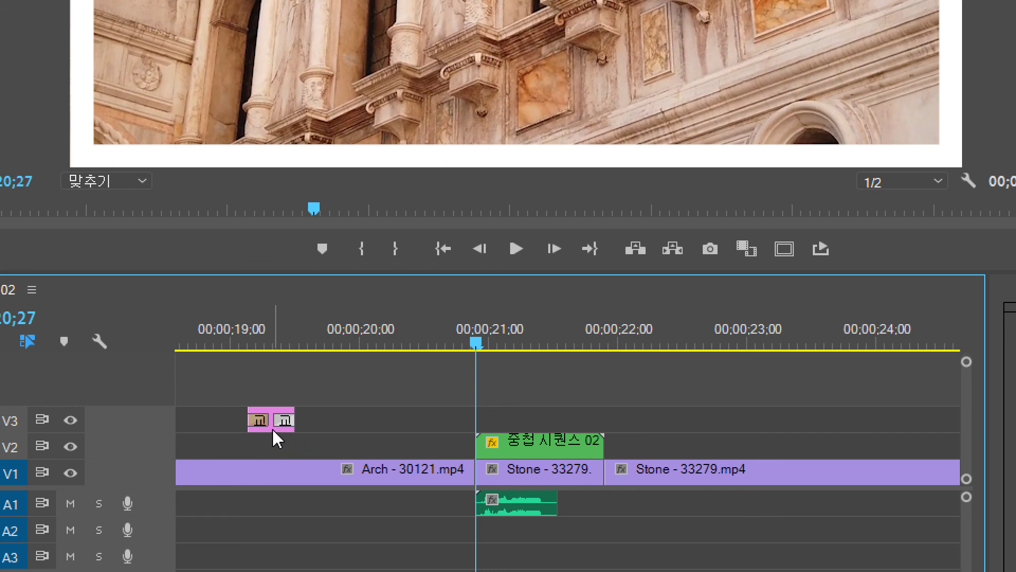
{"action": "left_click_drag", "start_coordinate": [272, 426], "coordinate": [479, 431]}
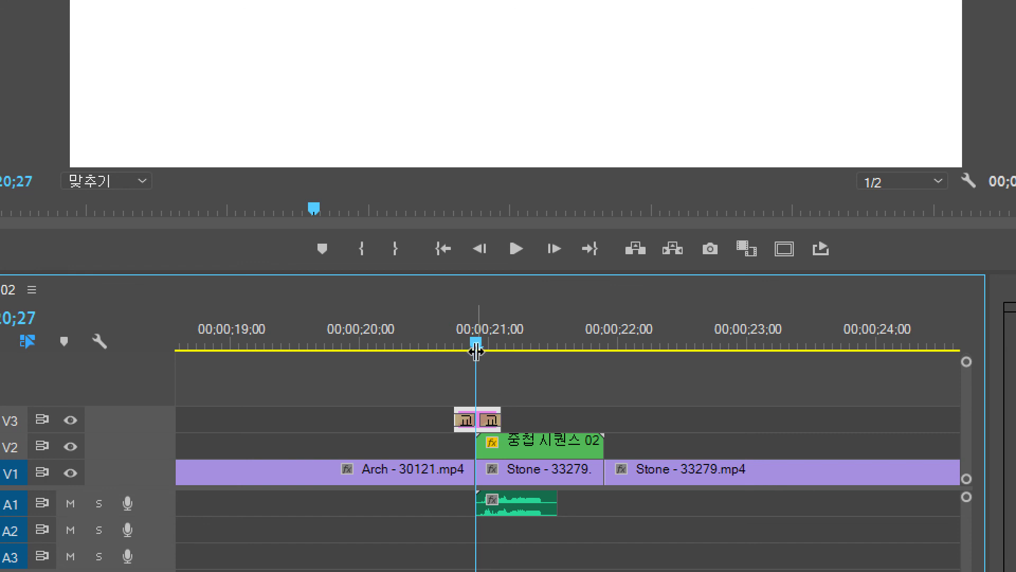
Play the section from about 00;00;20;03 repeatedly to review the white flash, shutter sound and falling freeze frame together.
{"action": "left_click_drag", "start_coordinate": [475, 341], "coordinate": [373, 345]}
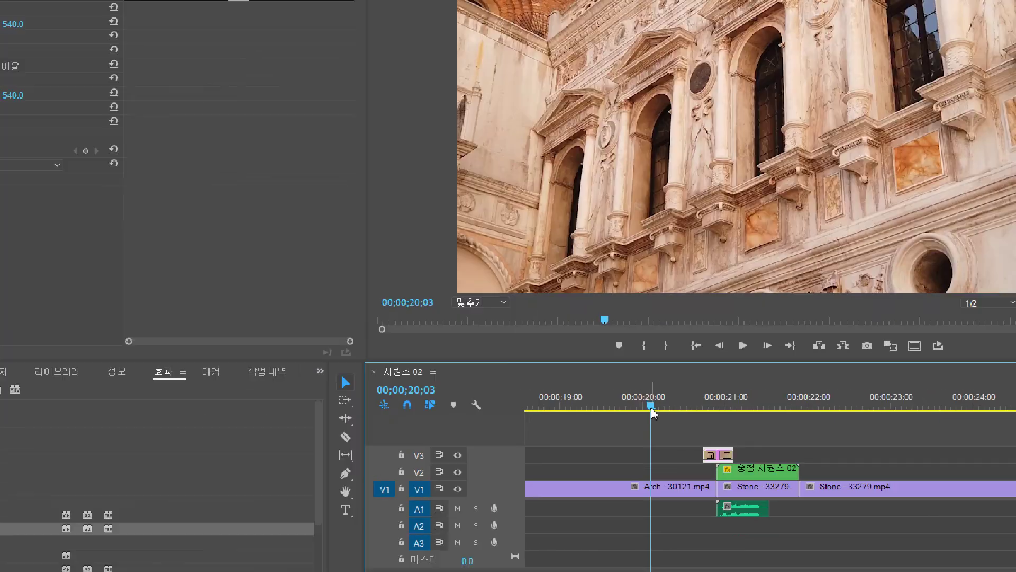
{"action": "key", "text": "space"}
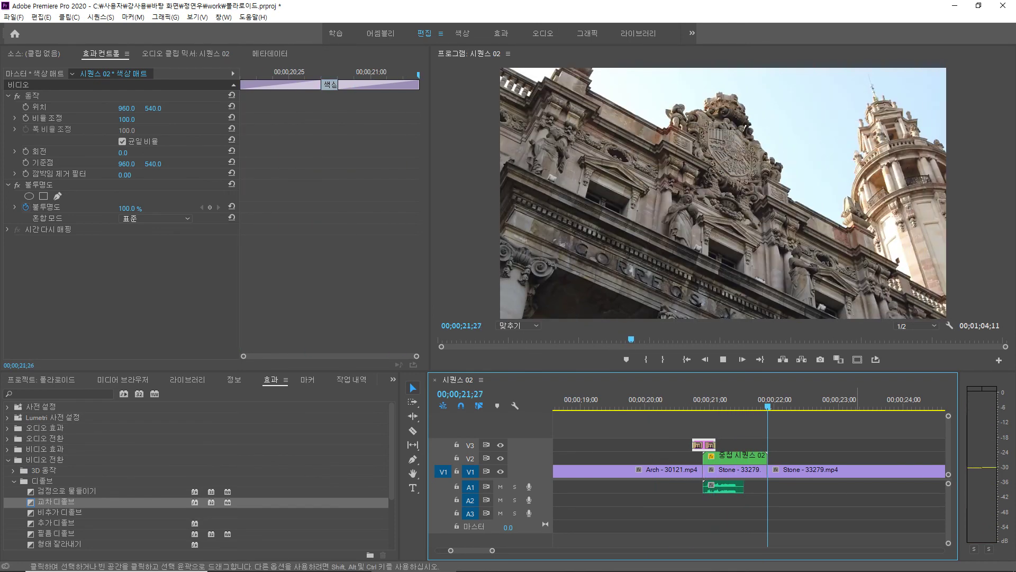
{"action": "key", "text": "space"}
{"action": "key", "text": "space"}
{"action": "key", "text": "space"}
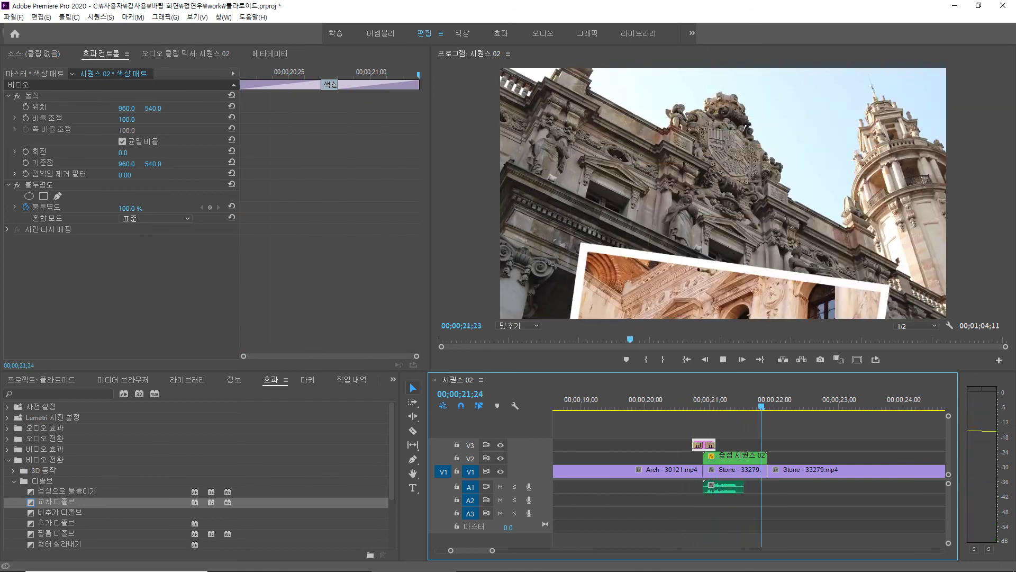
{"action": "key", "text": "space"}
{"action": "key", "text": "space"}
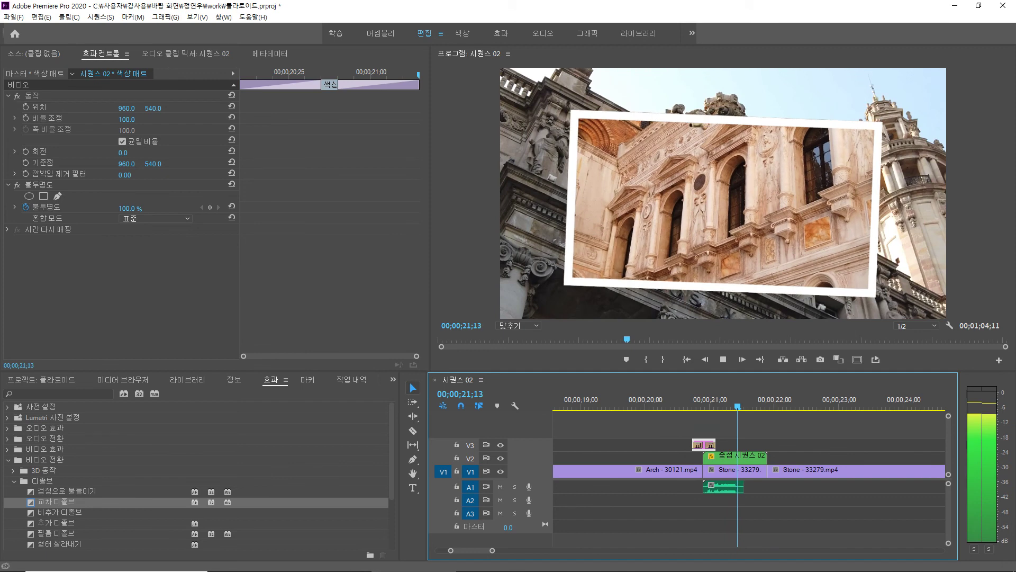
{"action": "key", "text": "space"}
{"action": "key", "text": "space"}
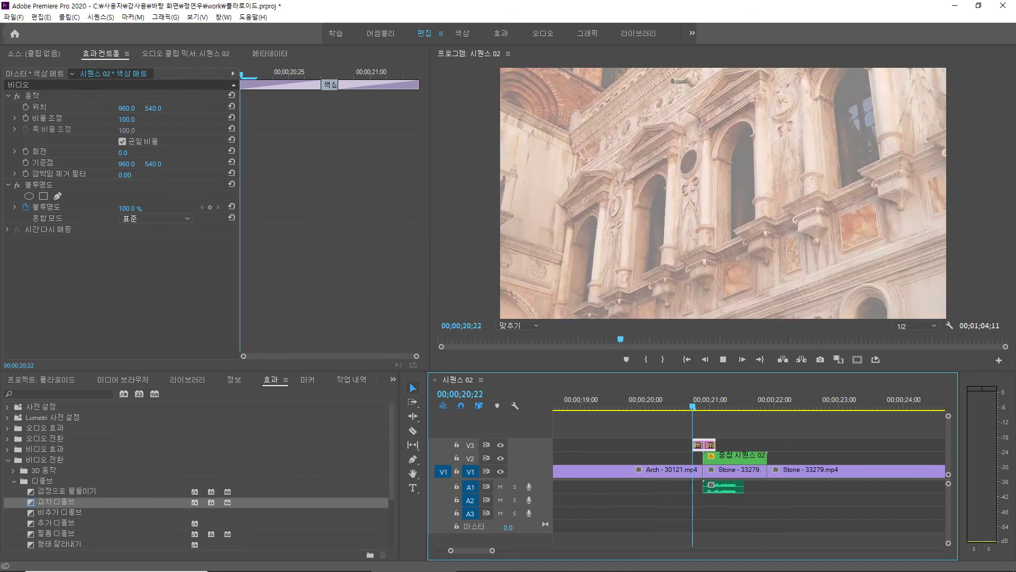
{"action": "key", "text": "space"}
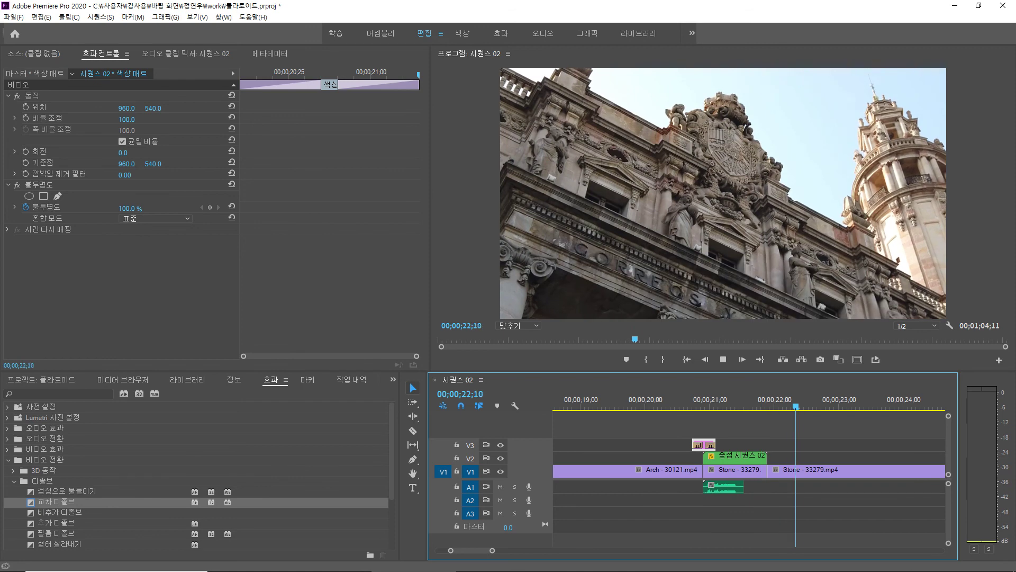
{"action": "key", "text": "space"}
{"action": "key", "text": "space"}
{"action": "key", "text": "space"}
{"action": "key", "text": "space"}
{"action": "key", "text": "space"}
{"action": "key", "text": "space"}
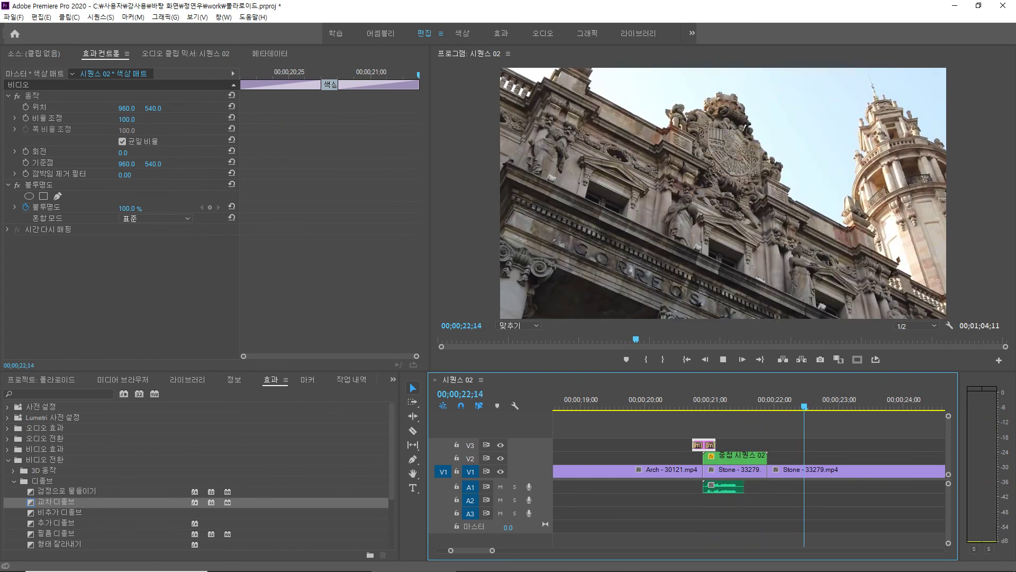
{"action": "key", "text": "space"}
{"action": "key", "text": "space"}
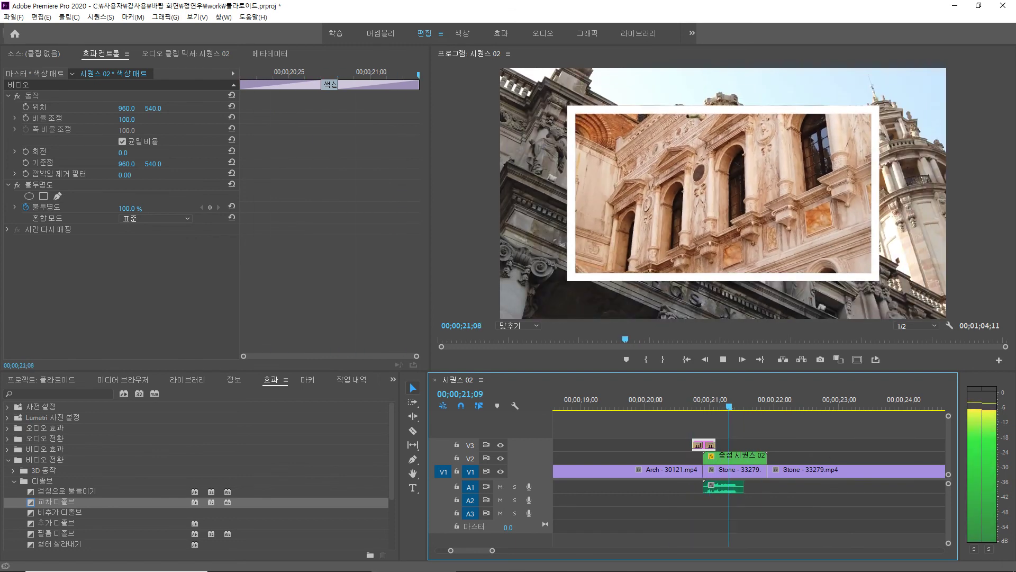
{"action": "key", "text": "space"}
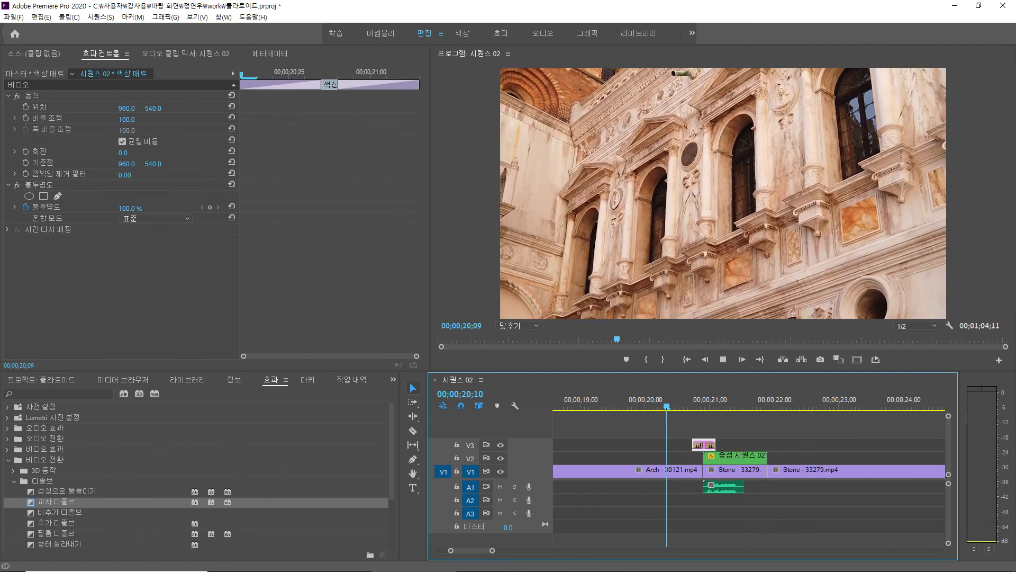
{"action": "key", "text": "space"}
{"action": "key", "text": "space"}
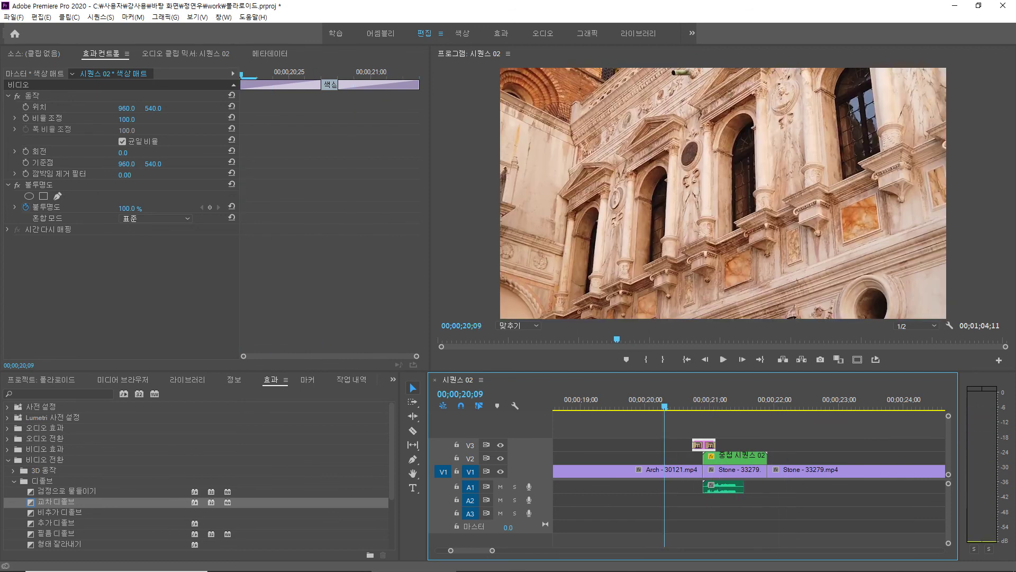
{"action": "key", "text": "space"}
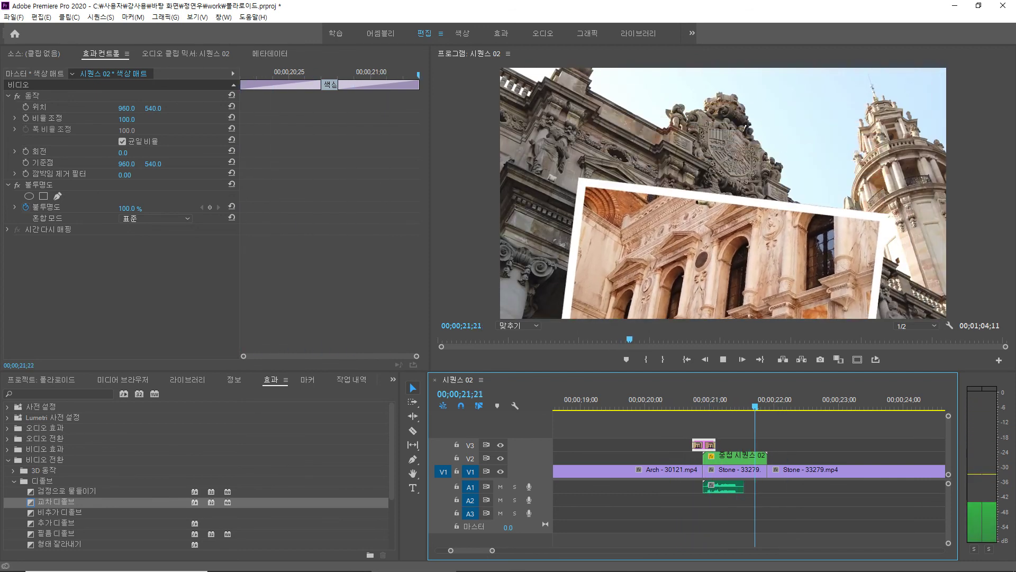